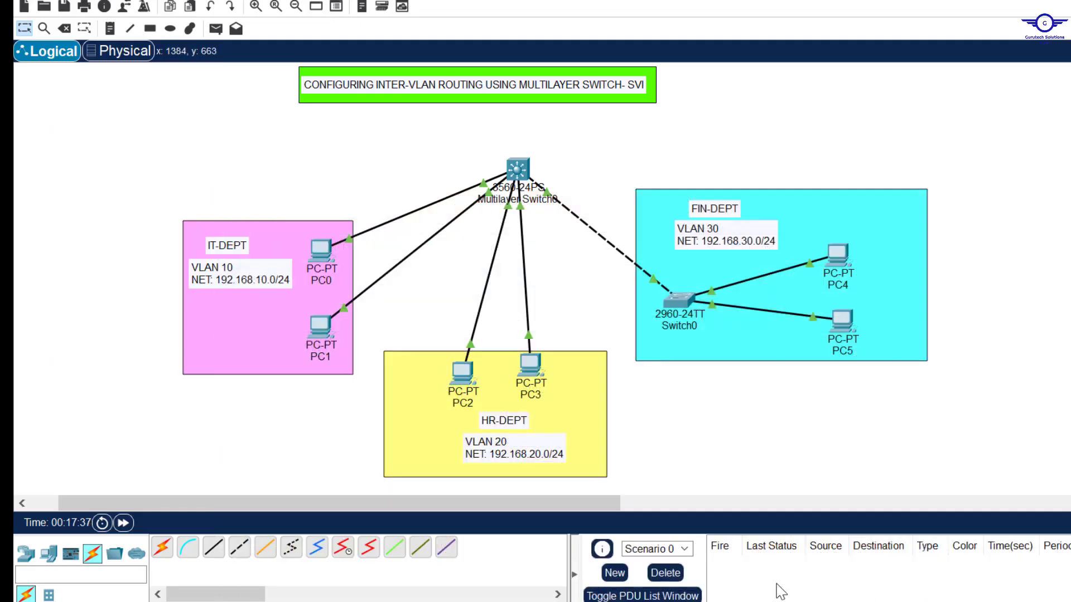
- Bring up the config-guide.txt notes in Notepad and read the title and the first task
{"action": "left_click", "coordinate": [642, 598]}
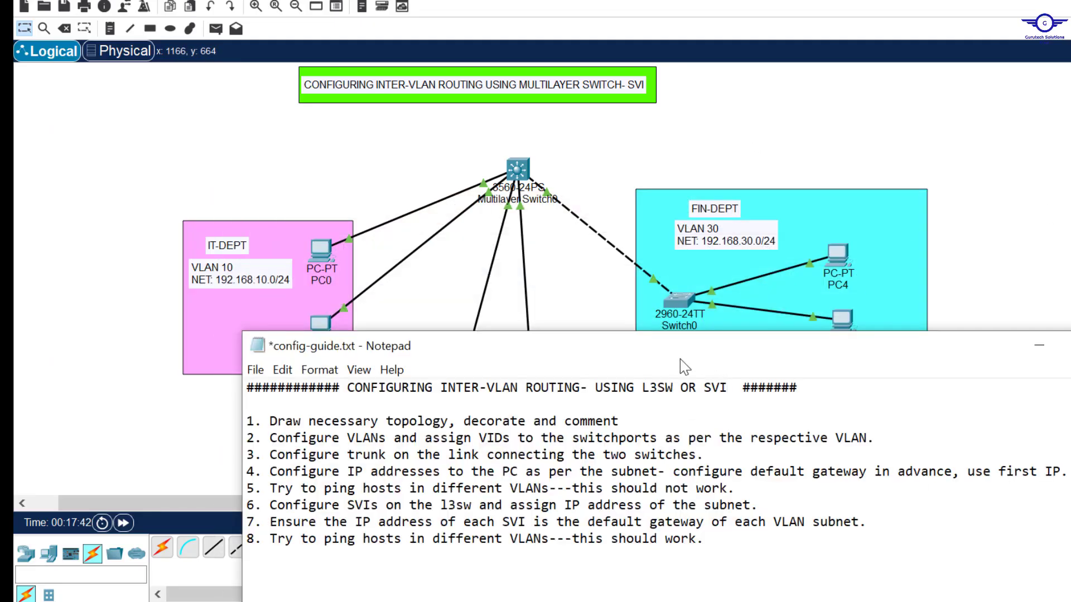
{"action": "left_click_drag", "start_coordinate": [667, 355], "coordinate": [632, 267]}
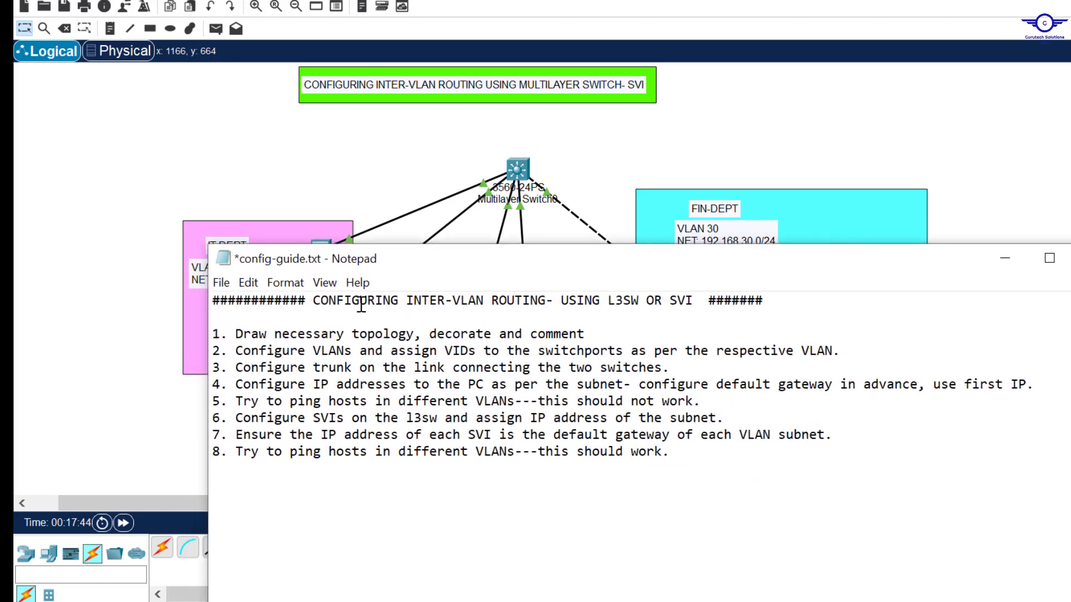
{"action": "left_click_drag", "start_coordinate": [314, 301], "coordinate": [696, 302]}
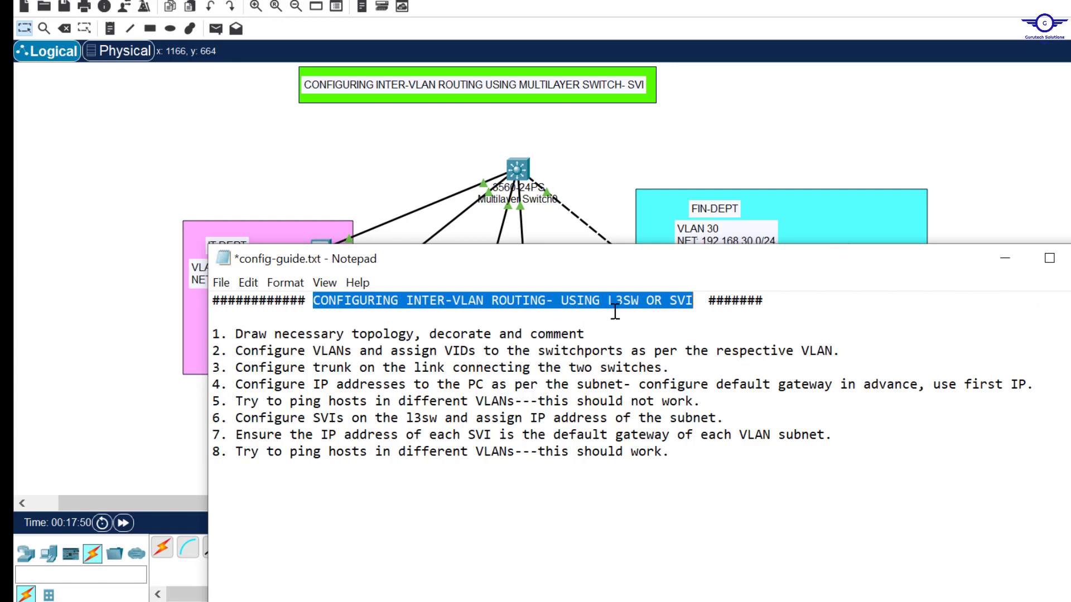
{"action": "left_click", "coordinate": [600, 350]}
{"action": "left_click", "coordinate": [210, 335], "text": "shift"}
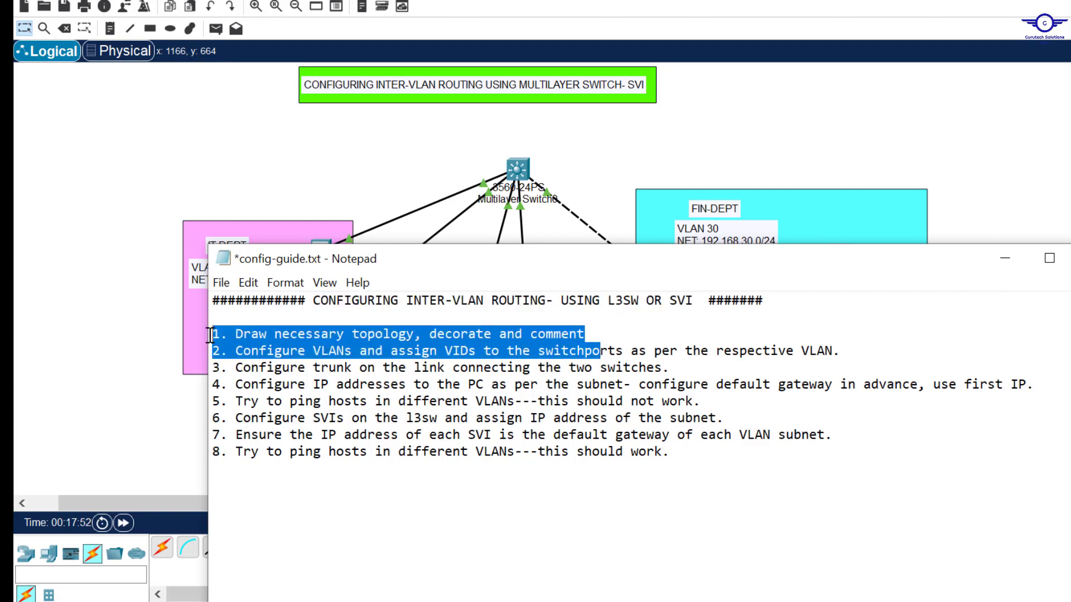
{"action": "left_click_drag", "start_coordinate": [210, 335], "coordinate": [570, 334]}
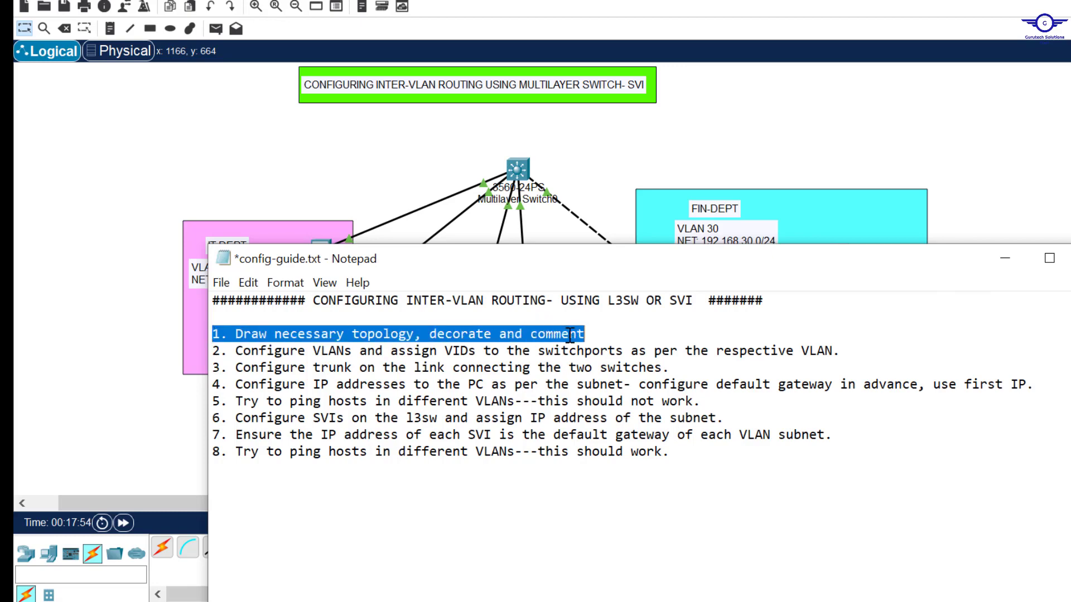
- Switch back to Packet Tracer and review the topology of the IT, HR and FIN departments
{"action": "left_click", "coordinate": [1042, 152]}
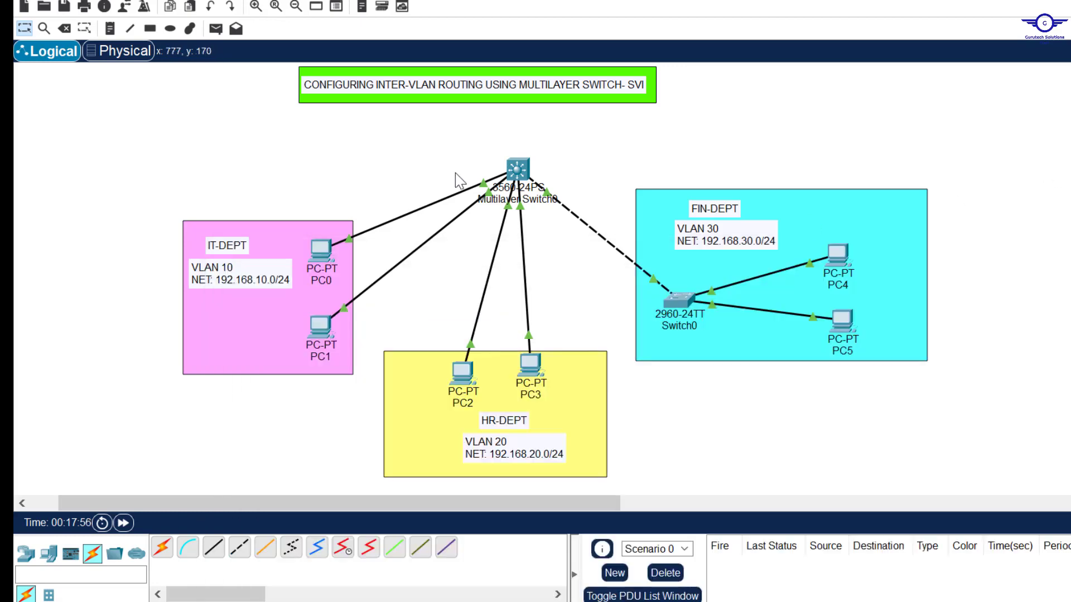
{"action": "left_click_drag", "start_coordinate": [145, 139], "coordinate": [950, 473]}
{"action": "left_click", "coordinate": [1035, 260]}
- Return to the Notepad guide and read the second task, on configuring VLANs and assigning VIDs to switchports
{"action": "key", "text": "alt+Tab"}
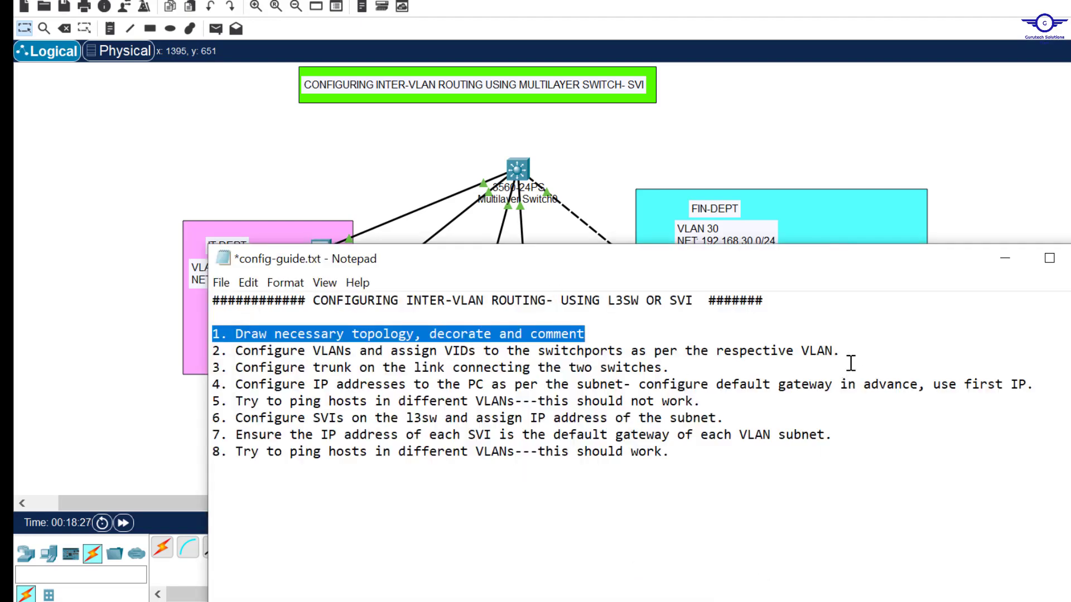
{"action": "mouse_move", "coordinate": [849, 363]}
{"action": "left_mouse_down"}
{"action": "mouse_move", "coordinate": [412, 369]}
{"action": "mouse_move", "coordinate": [235, 352]}
{"action": "mouse_move", "coordinate": [869, 360]}
{"action": "mouse_move", "coordinate": [835, 352]}
{"action": "mouse_move", "coordinate": [845, 352]}
{"action": "left_mouse_up"}
{"action": "left_click", "coordinate": [235, 352]}
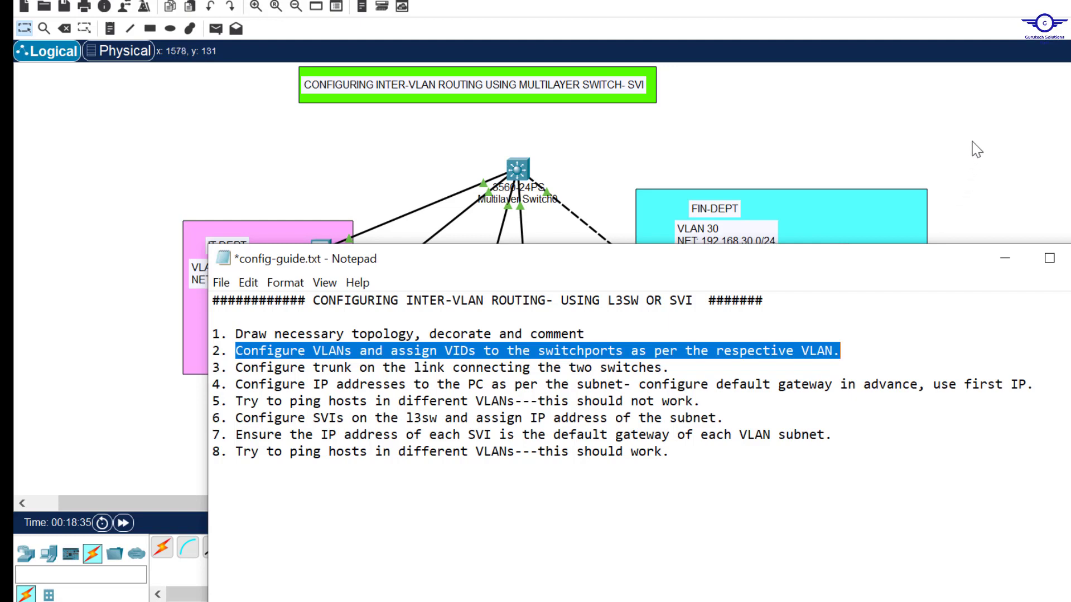
- Switch back to Packet Tracer, locate the multilayer switch in the topology and list the available switch models
{"action": "left_click", "coordinate": [976, 150]}
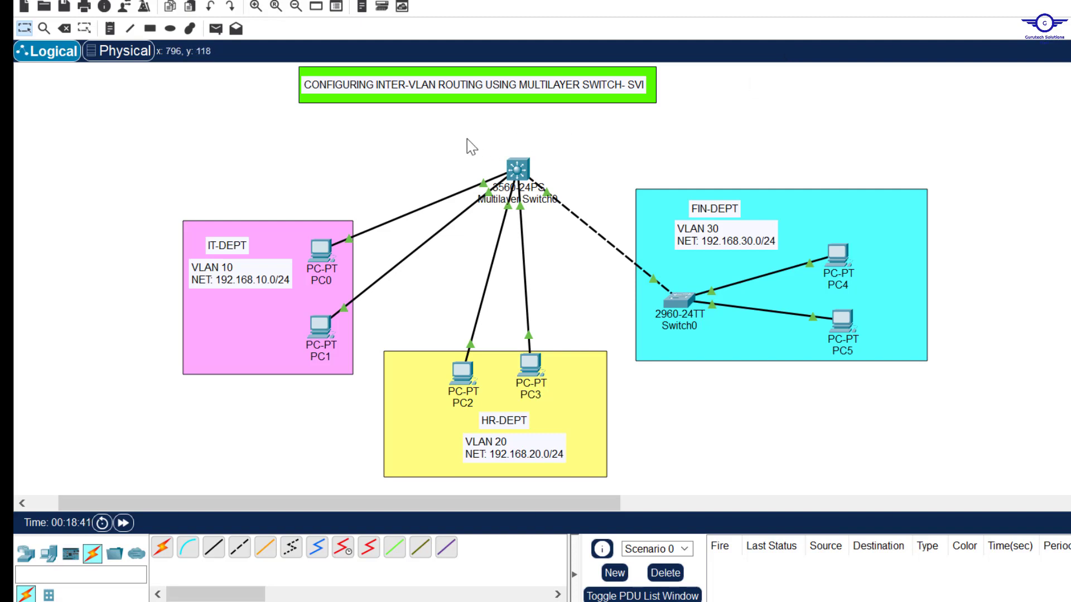
{"action": "left_click_drag", "start_coordinate": [467, 138], "coordinate": [577, 195]}
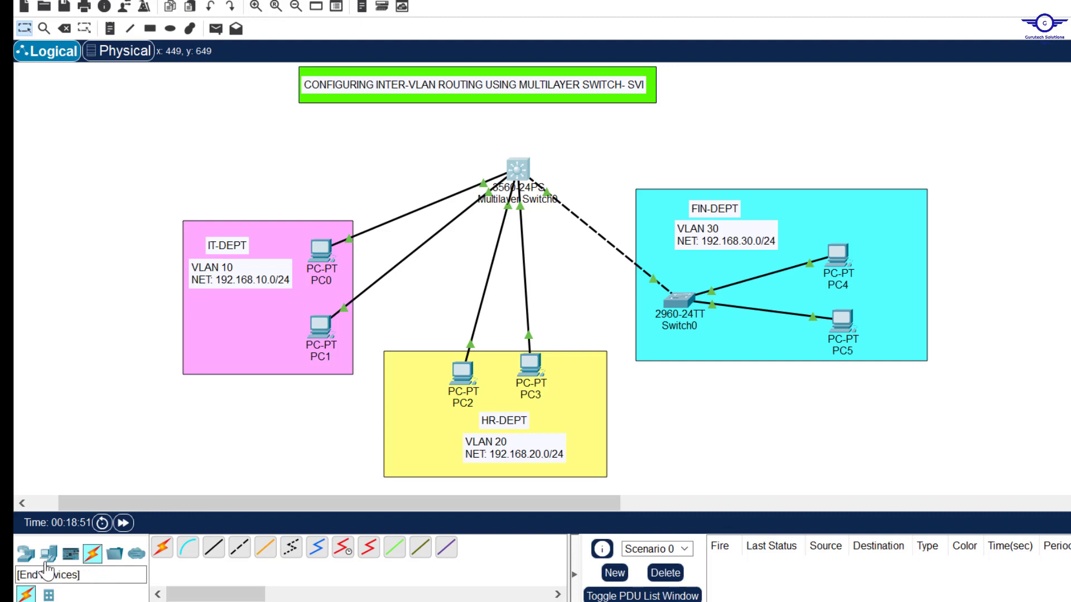
{"action": "left_click", "coordinate": [25, 553]}
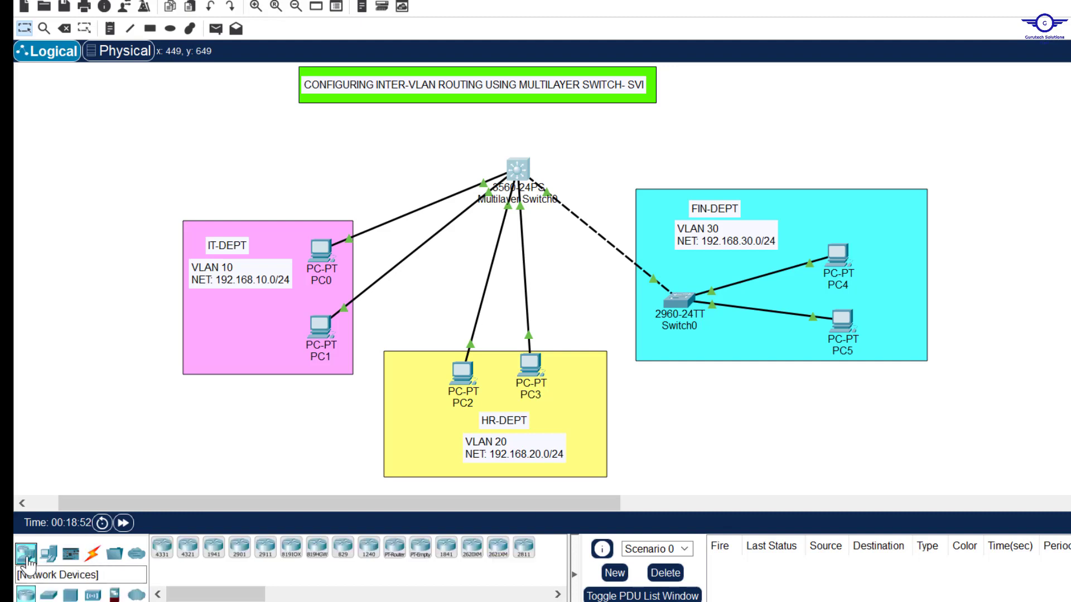
{"action": "left_click", "coordinate": [49, 595]}
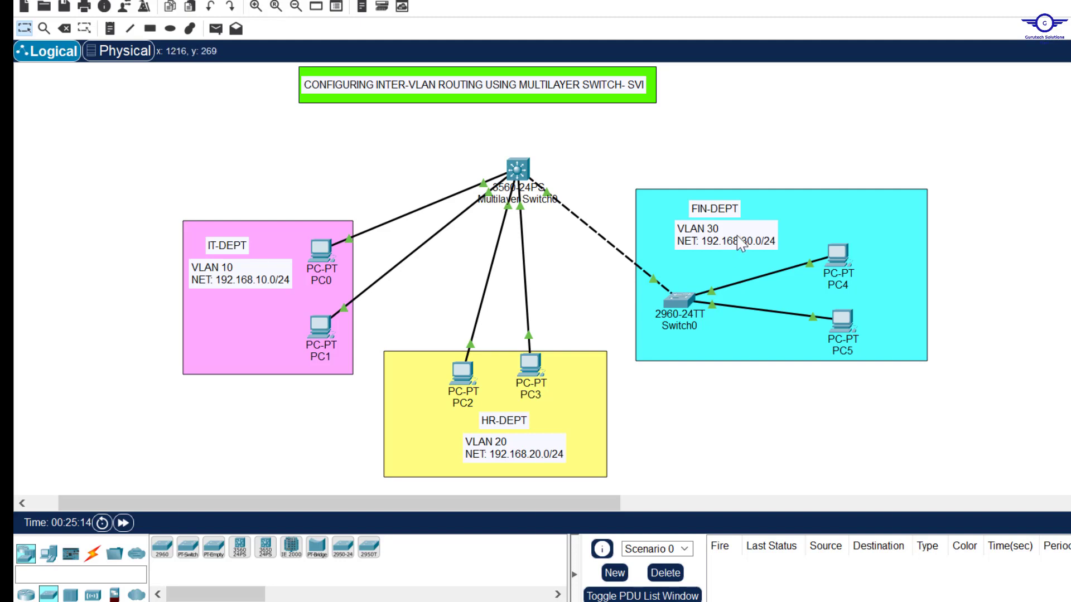
- Inspect the port summary of Multilayer Switch0 and recheck the VLAN task in the Notepad guide
{"action": "left_click_drag", "start_coordinate": [471, 143], "coordinate": [577, 196]}
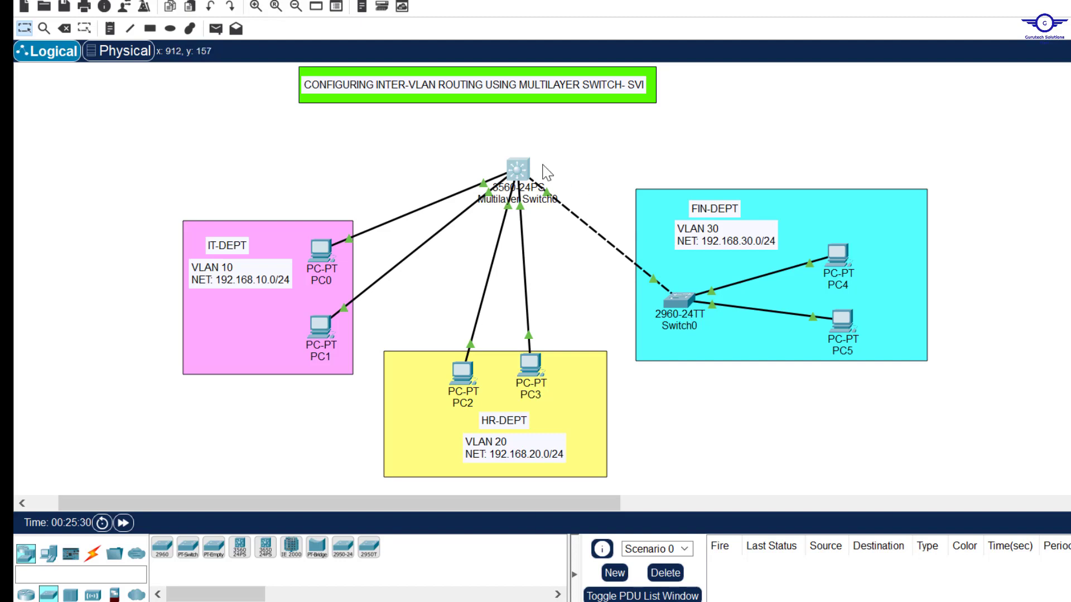
{"action": "left_click_drag", "start_coordinate": [478, 148], "coordinate": [552, 208]}
{"action": "mouse_move", "coordinate": [514, 182]}
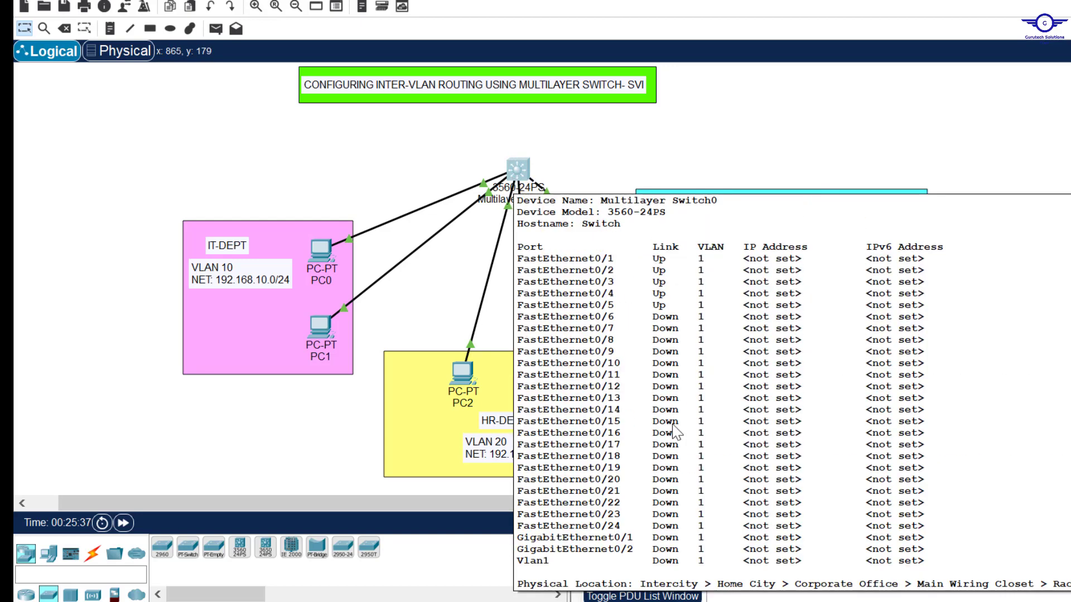
{"action": "key", "text": "alt+Tab"}
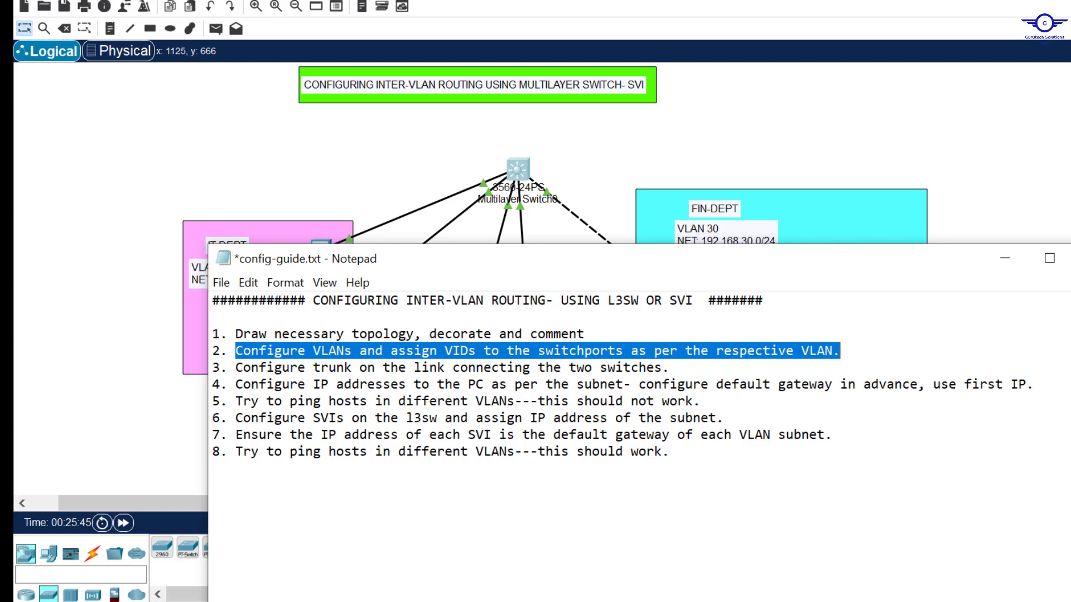
{"action": "left_click", "coordinate": [603, 160]}
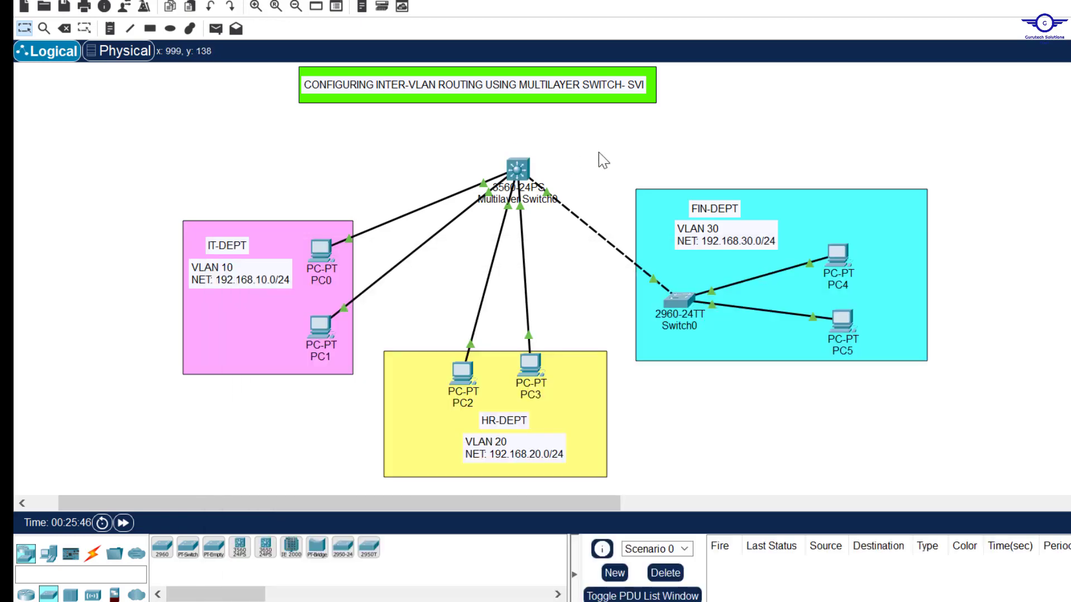
- Open the command line of Multilayer Switch0 and answer no to the initial configuration dialog
{"action": "left_click", "coordinate": [516, 170]}
{"action": "left_click", "coordinate": [528, 94]}
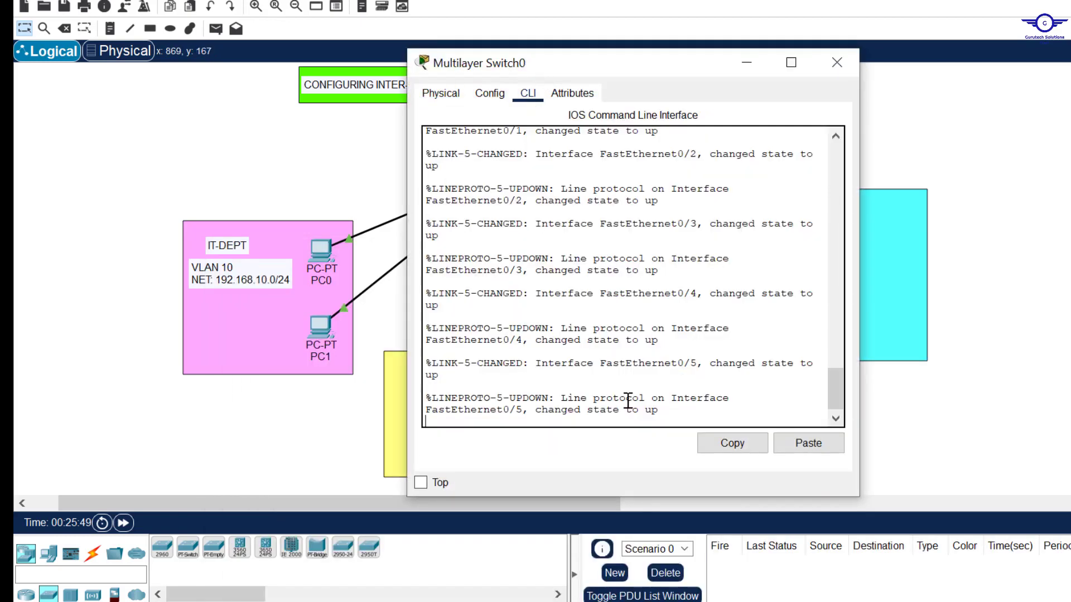
{"action": "key", "text": "Return"}
{"action": "key", "text": "Return"}
{"action": "type", "text": "no"}
{"action": "key", "text": "Return"}
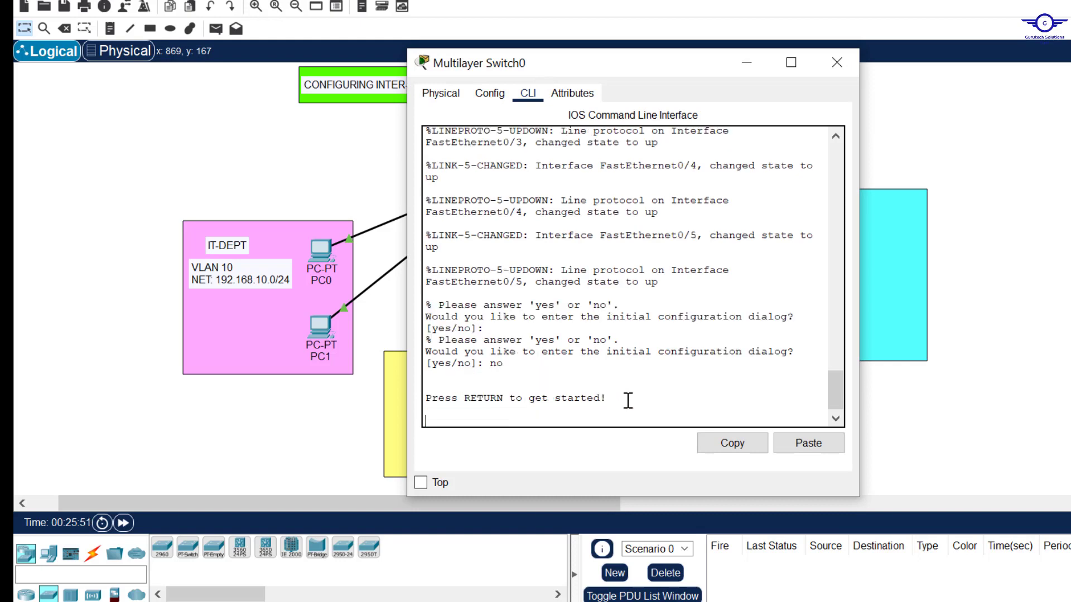
- Enter privileged mode with en and global configuration mode with conf t on the multilayer switch
{"action": "key", "text": "Return"}
{"action": "key", "text": "Return"}
{"action": "key", "text": "Return"}
{"action": "key", "text": "Return"}
{"action": "type", "text": "en"}
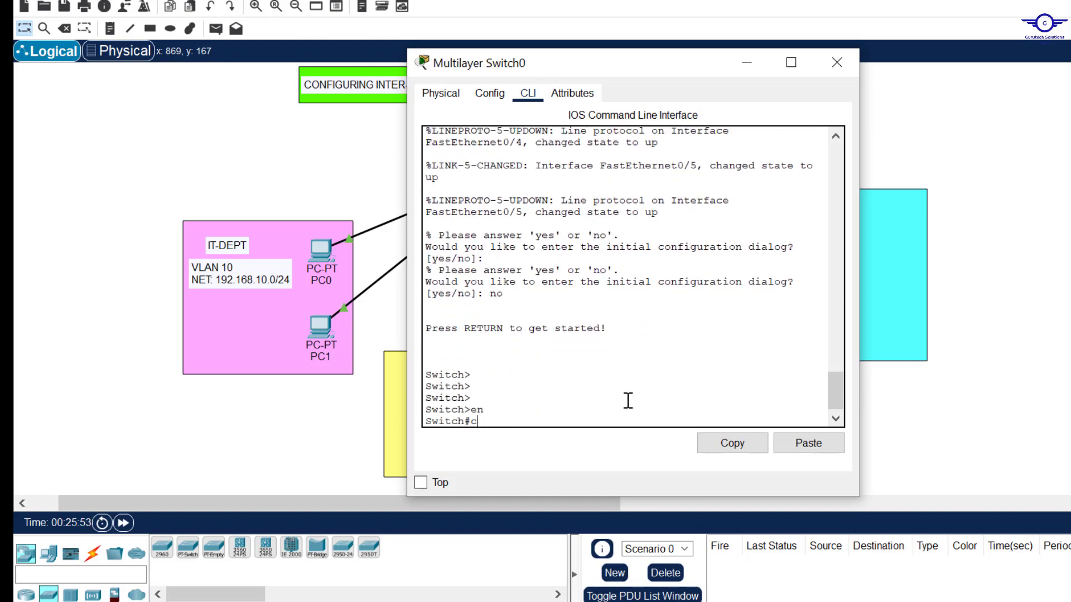
{"action": "type", "text": "onf t"}
{"action": "key", "text": "Return"}
{"action": "key", "text": "Return"}
{"action": "key", "text": "Return"}
{"action": "key", "text": "Return"}
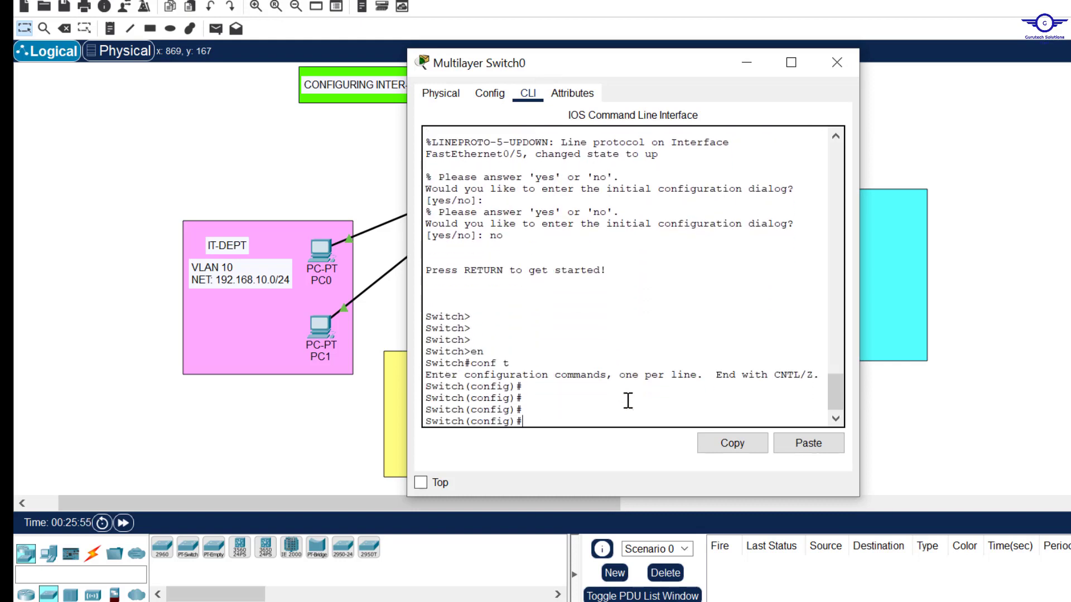
- Create VLAN 10 on the multilayer switch and name it IT
{"action": "type", "text": "vlan 10"}
{"action": "key", "text": "Return"}
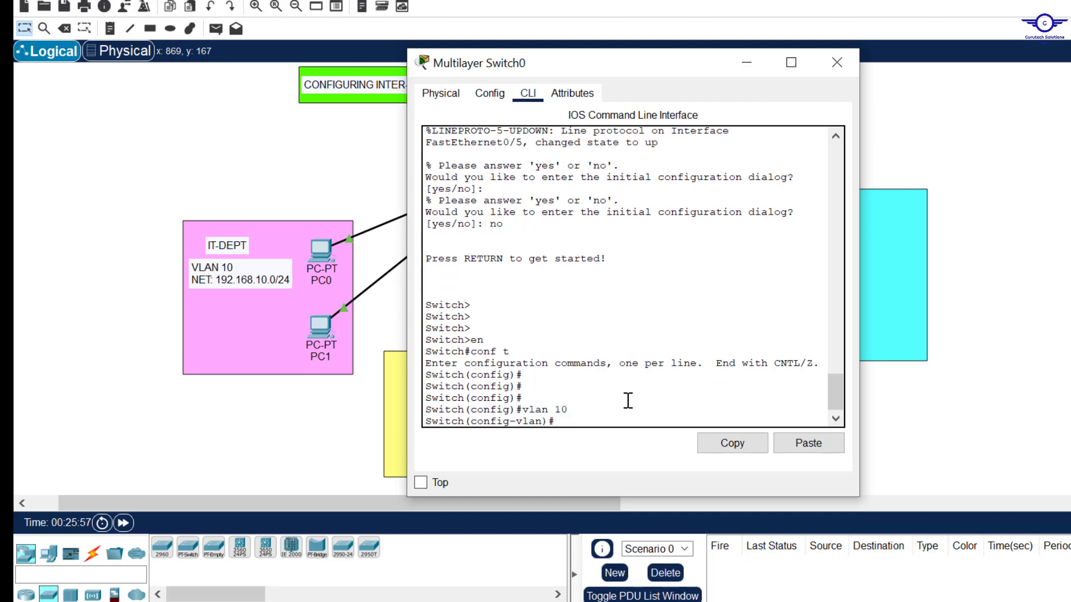
{"action": "type", "text": "name IT"}
{"action": "key", "text": "Return"}
{"action": "key", "text": "Return"}
{"action": "key", "text": "Return"}
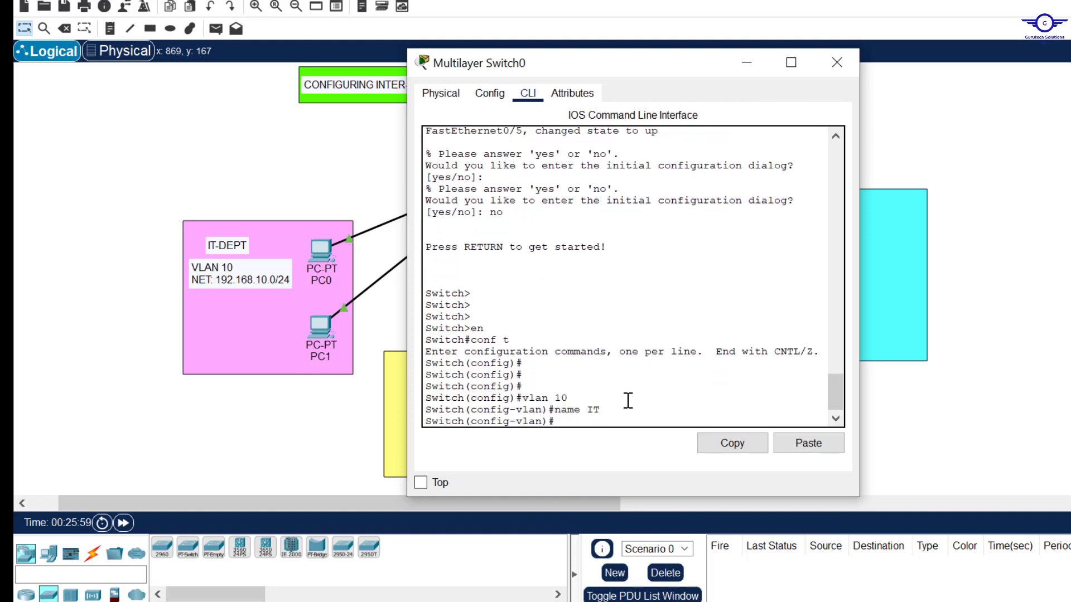
- Create VLAN 20 on the multilayer switch and name it HR
{"action": "type", "text": "vlan 10"}
{"action": "key", "text": "BackSpace"}
{"action": "key", "text": "BackSpace"}
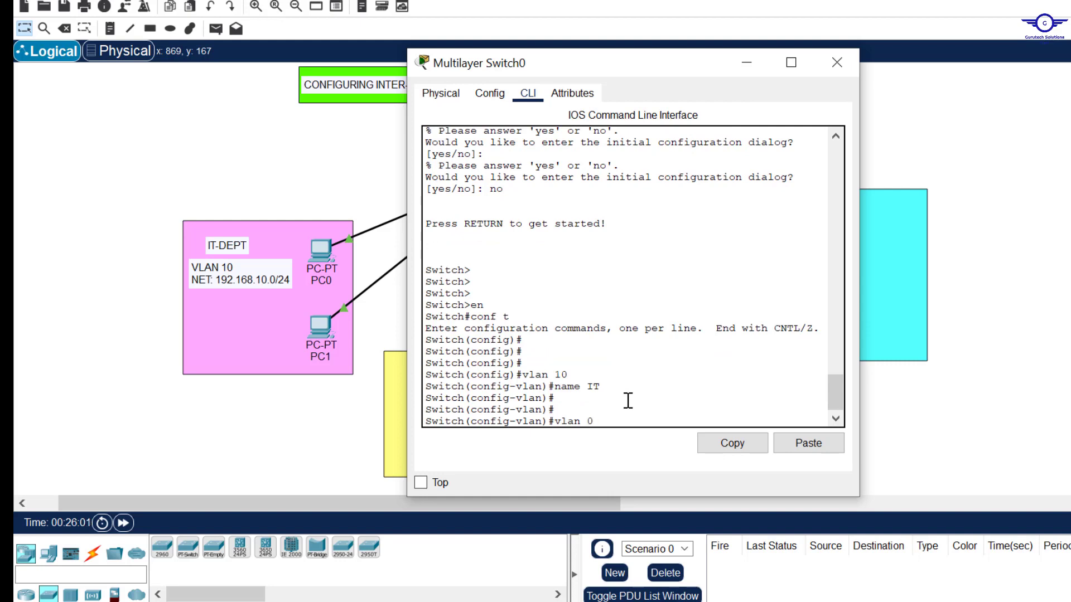
{"action": "type", "text": "20"}
{"action": "key", "text": "Return"}
{"action": "type", "text": "name"}
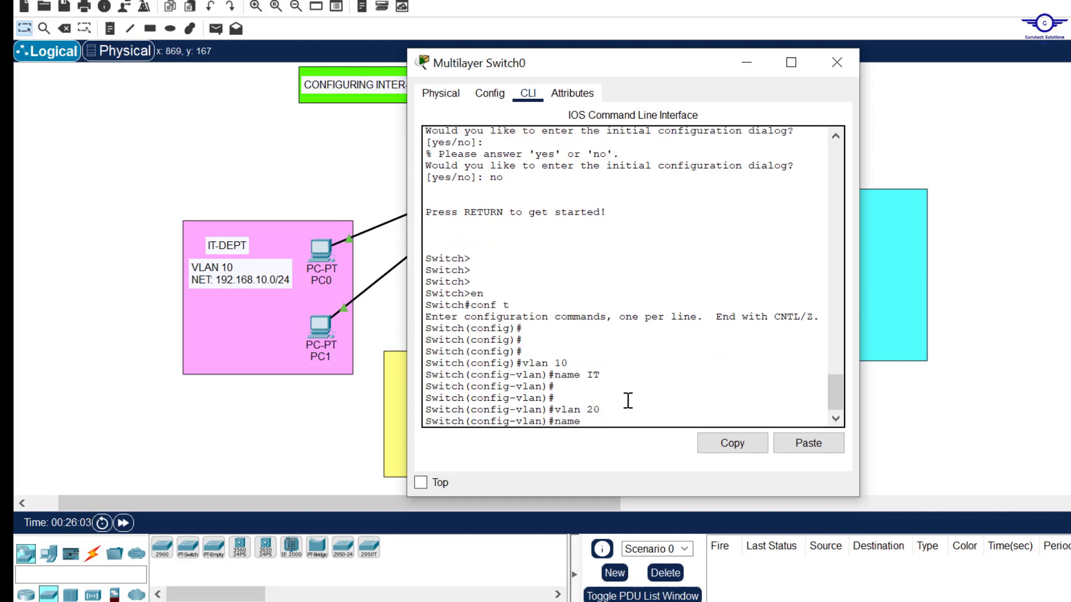
{"action": "type", "text": " HR"}
{"action": "key", "text": "Return"}
{"action": "key", "text": "Return"}
{"action": "key", "text": "Return"}
- Create VLAN 30 on the multilayer switch and name it FIN
{"action": "key", "text": "Up"}
{"action": "key", "text": "Up"}
{"action": "key", "text": "Up"}
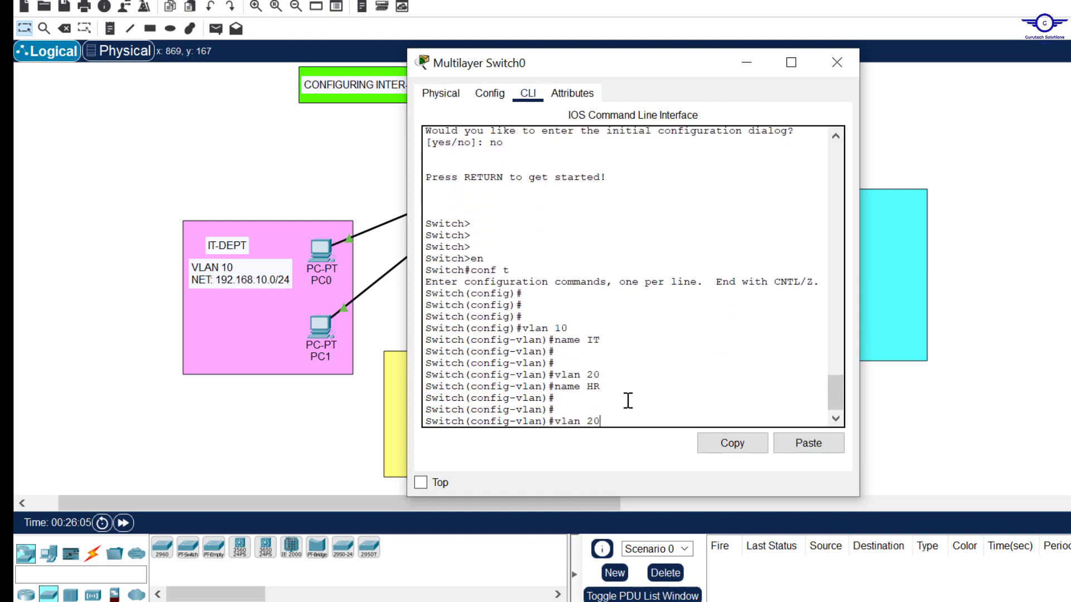
{"action": "key", "text": "Down"}
{"action": "key", "text": "BackSpace"}
{"action": "type", "text": "3"}
{"action": "key", "text": "Return"}
{"action": "key", "text": "Up"}
{"action": "key", "text": "Up"}
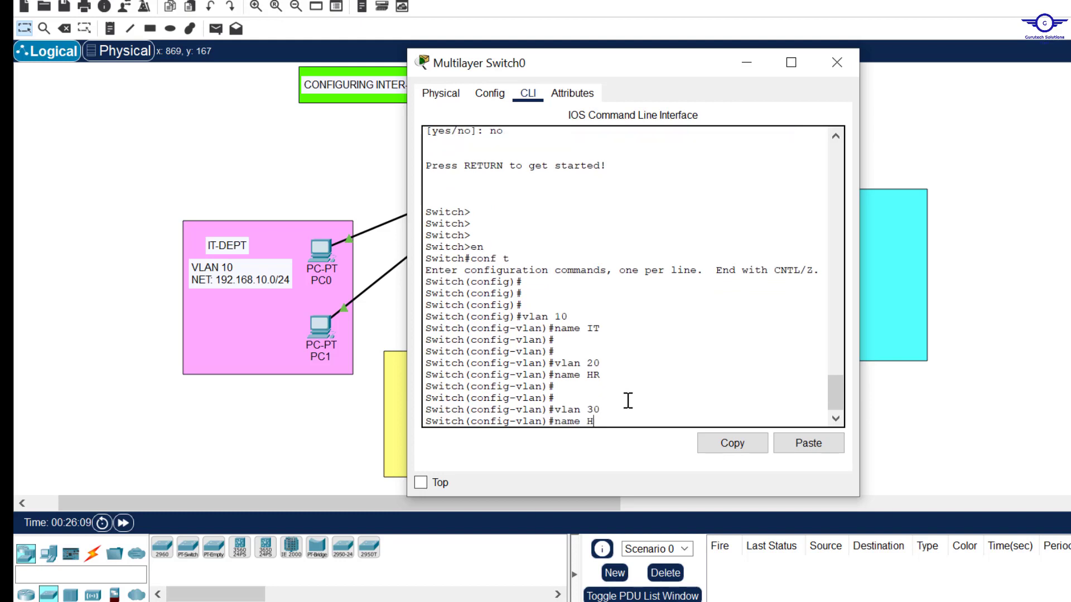
{"action": "type", "text": "FIN"}
{"action": "key", "text": "Return"}
{"action": "key", "text": "Return"}
- Exit VLAN configuration mode and close the Multilayer Switch0 window
{"action": "type", "text": "exi"}
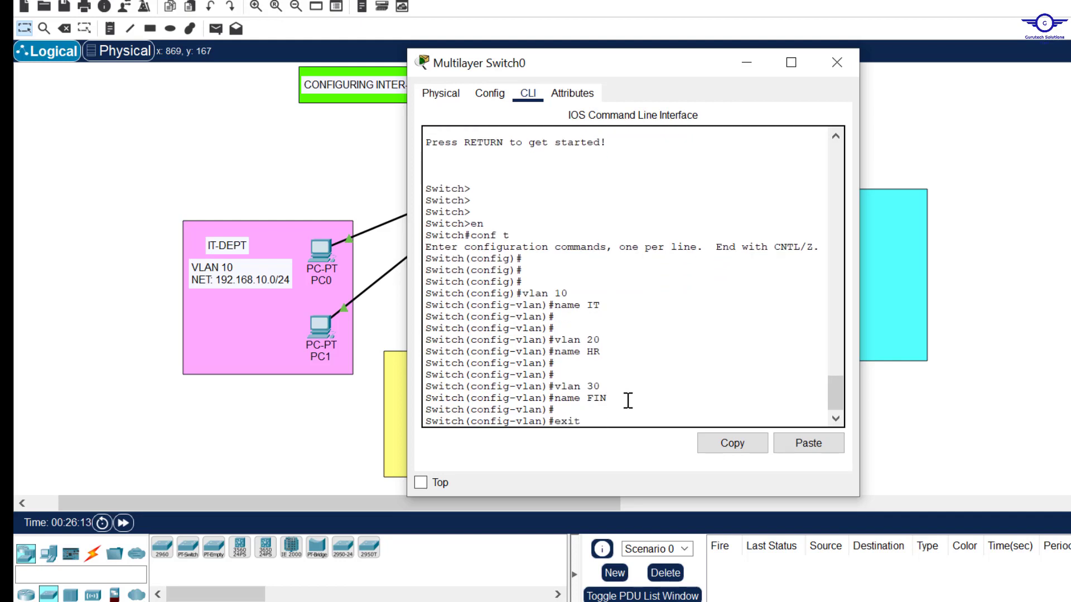
{"action": "type", "text": "t"}
{"action": "key", "text": "Return"}
{"action": "key", "text": "Return"}
{"action": "key", "text": "Return"}
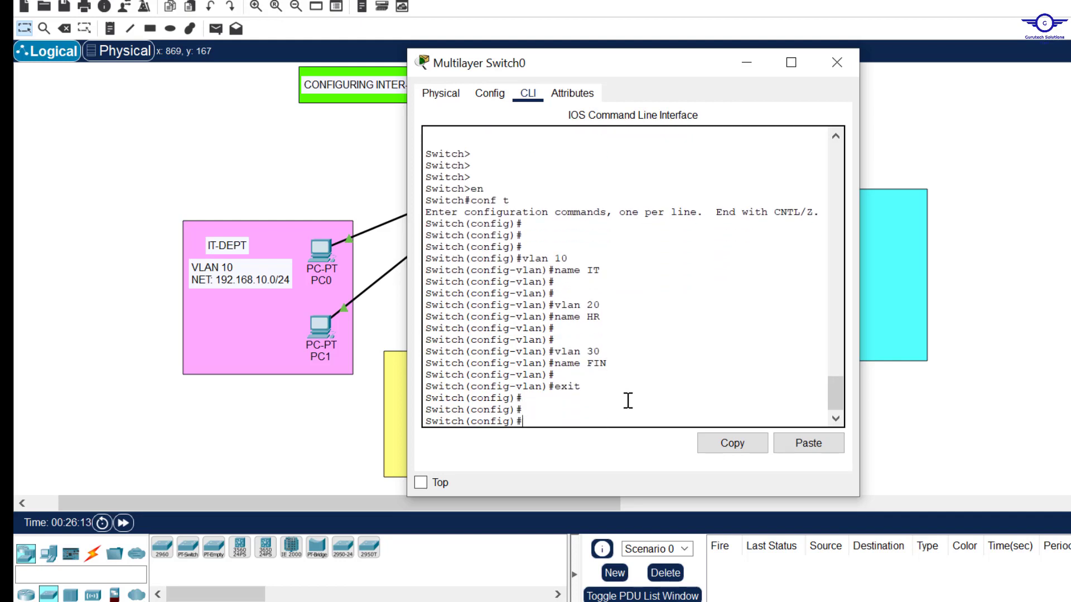
{"action": "left_click", "coordinate": [836, 63]}
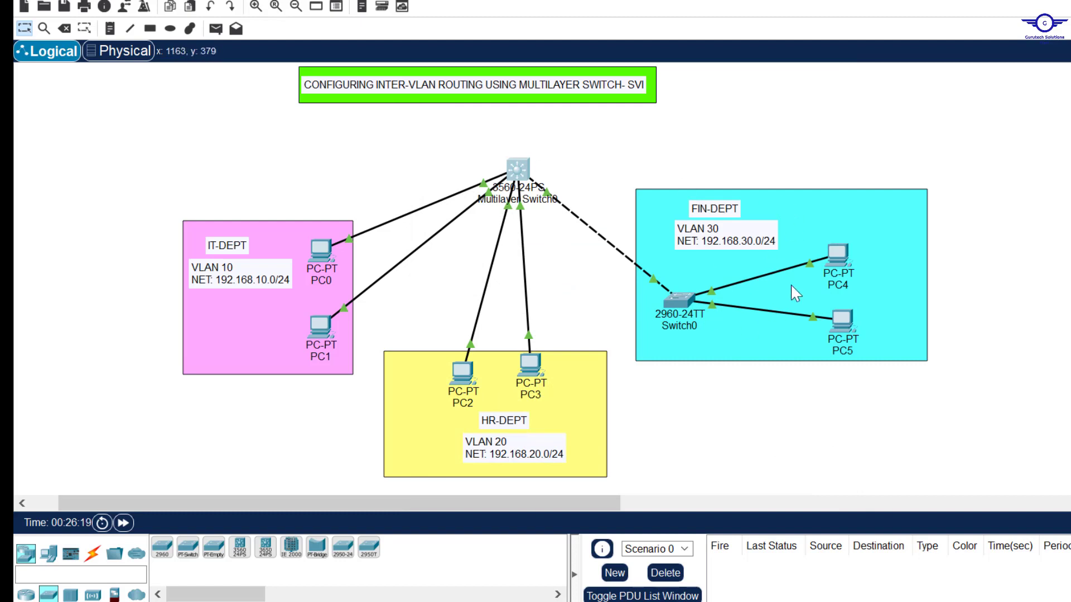
{"action": "left_click", "coordinate": [492, 139]}
{"action": "left_click_drag", "start_coordinate": [466, 139], "coordinate": [583, 197]}
{"action": "left_click", "coordinate": [640, 144]}
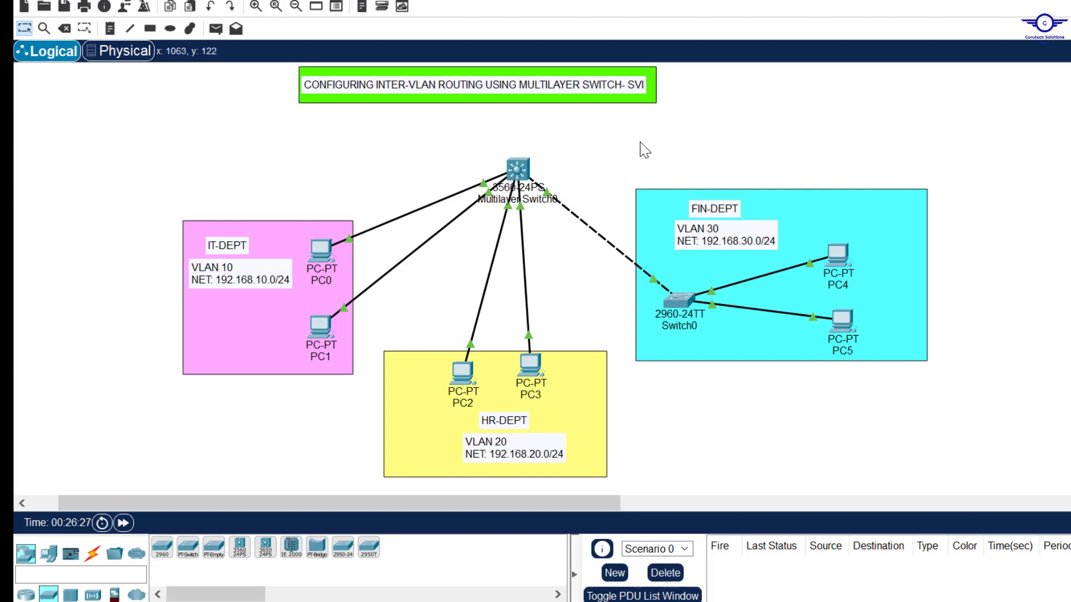
{"action": "left_click_drag", "start_coordinate": [484, 137], "coordinate": [567, 219]}
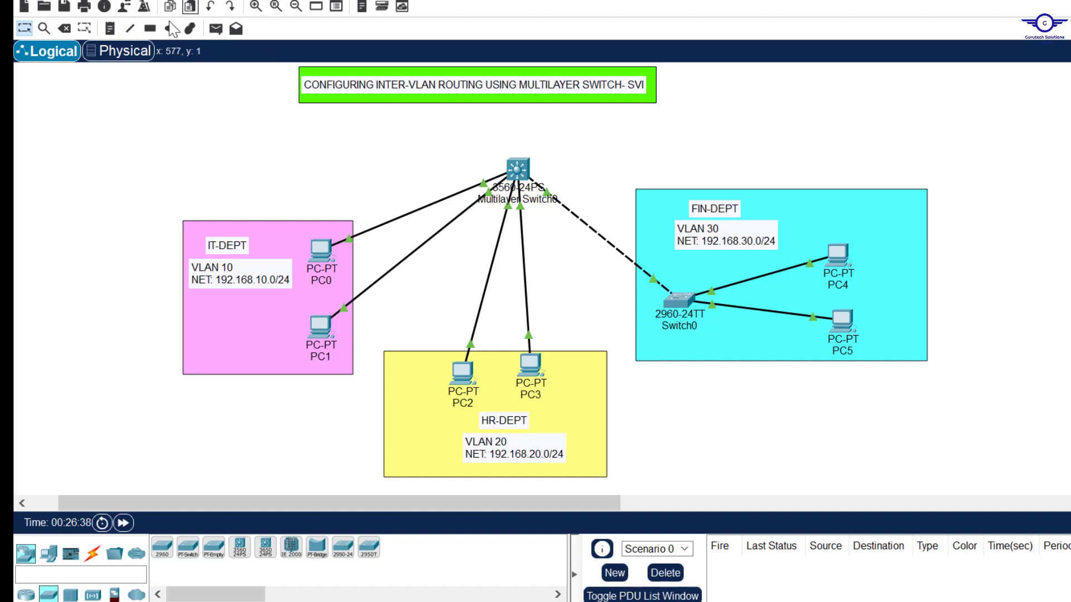
- Turn on Always Show Port Labels in Logical Workspace in the preferences and close them
{"action": "left_click", "coordinate": [89, 1]}
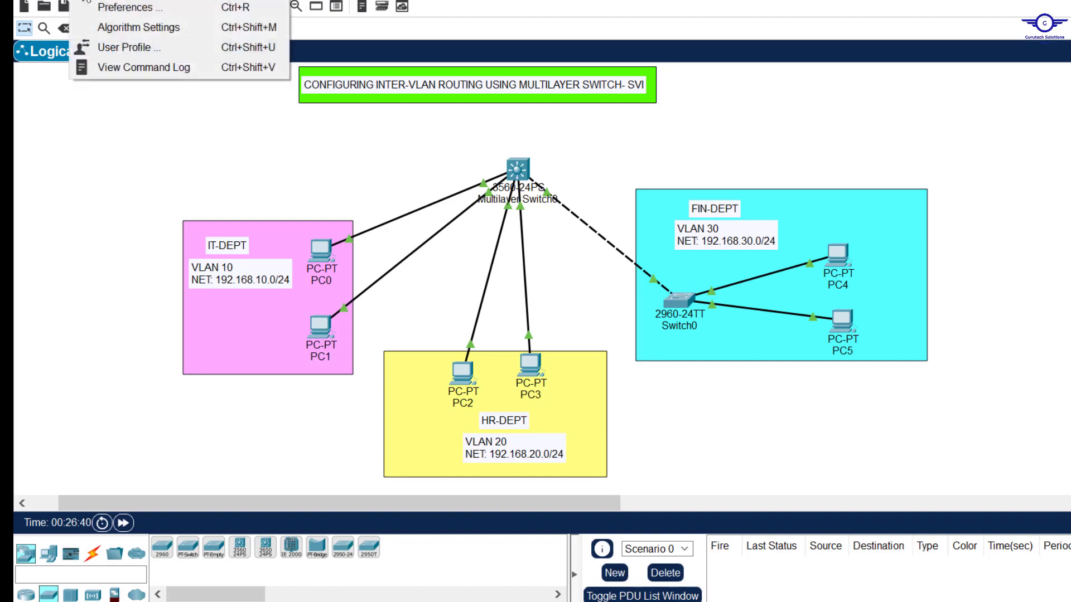
{"action": "left_click", "coordinate": [115, 12]}
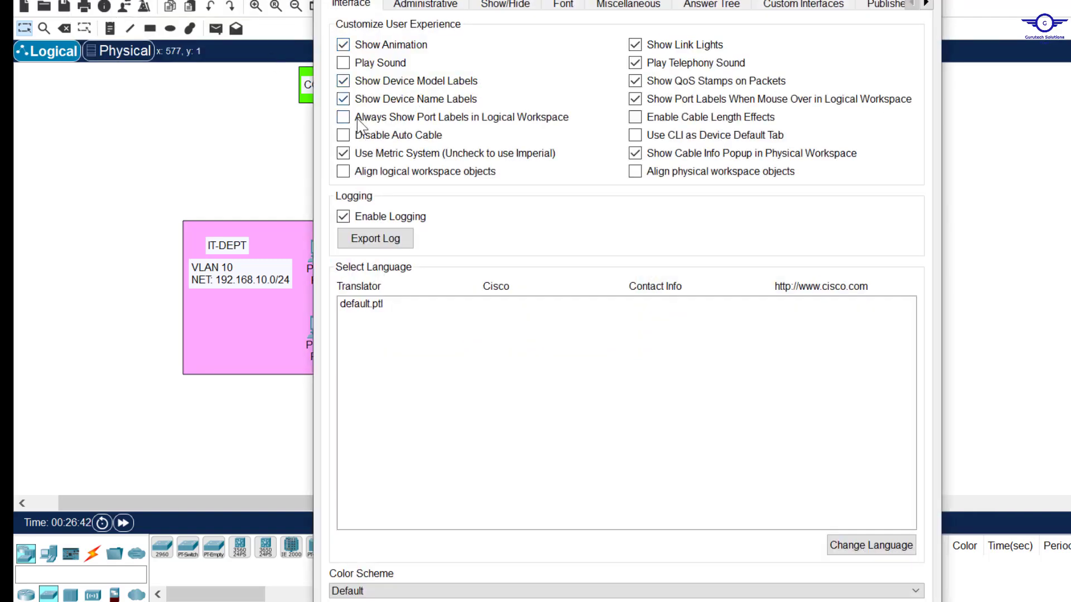
{"action": "left_click", "coordinate": [344, 118]}
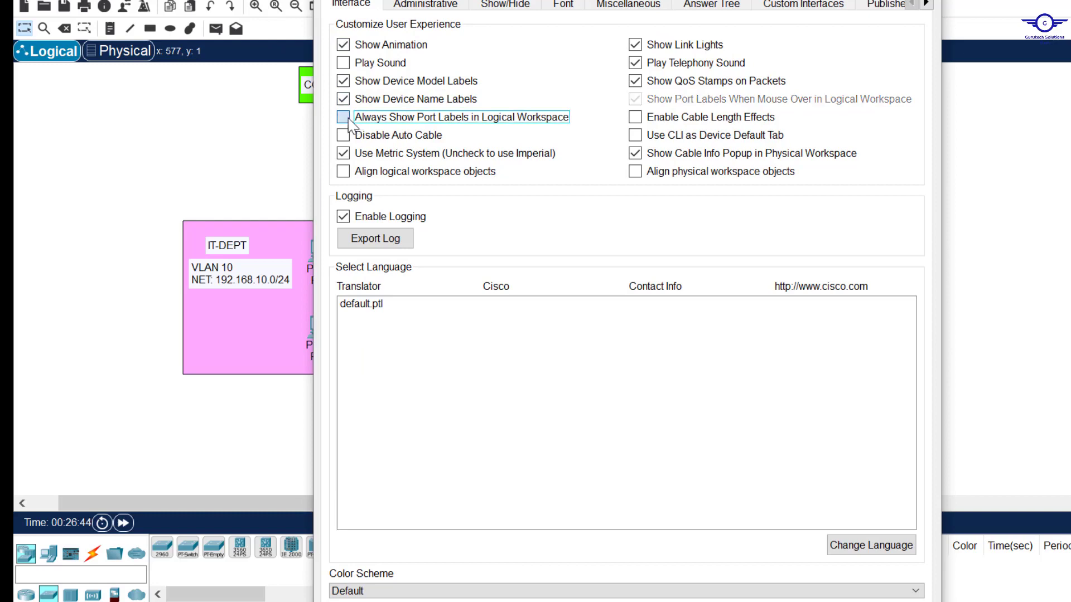
{"action": "left_click", "coordinate": [926, 1]}
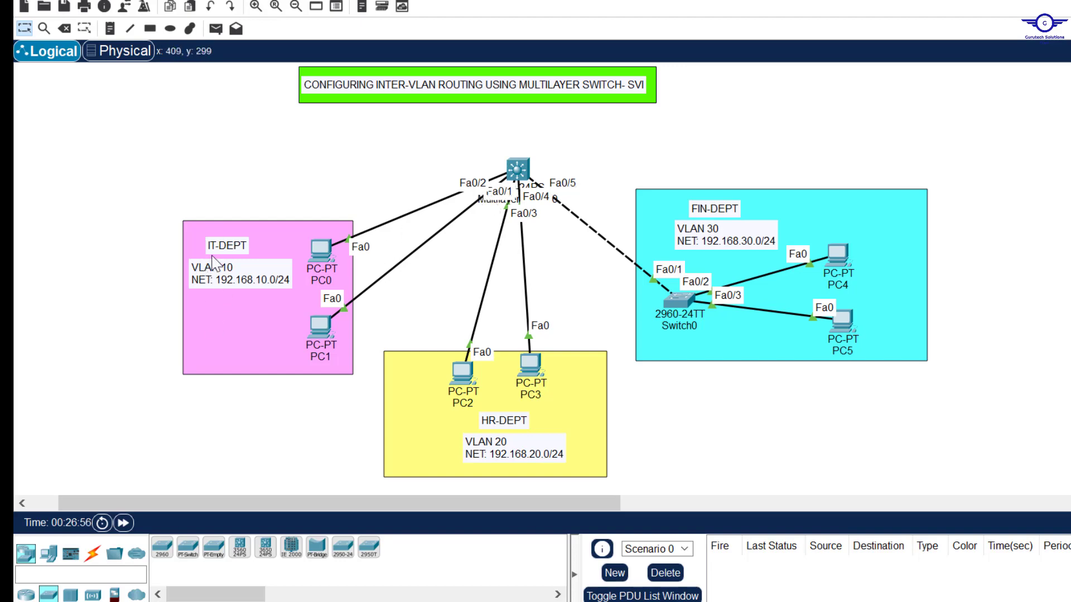
- In the multilayer switch's command line, select interface range fa0/1-2 and set the ports to access mode
{"action": "left_click", "coordinate": [519, 170]}
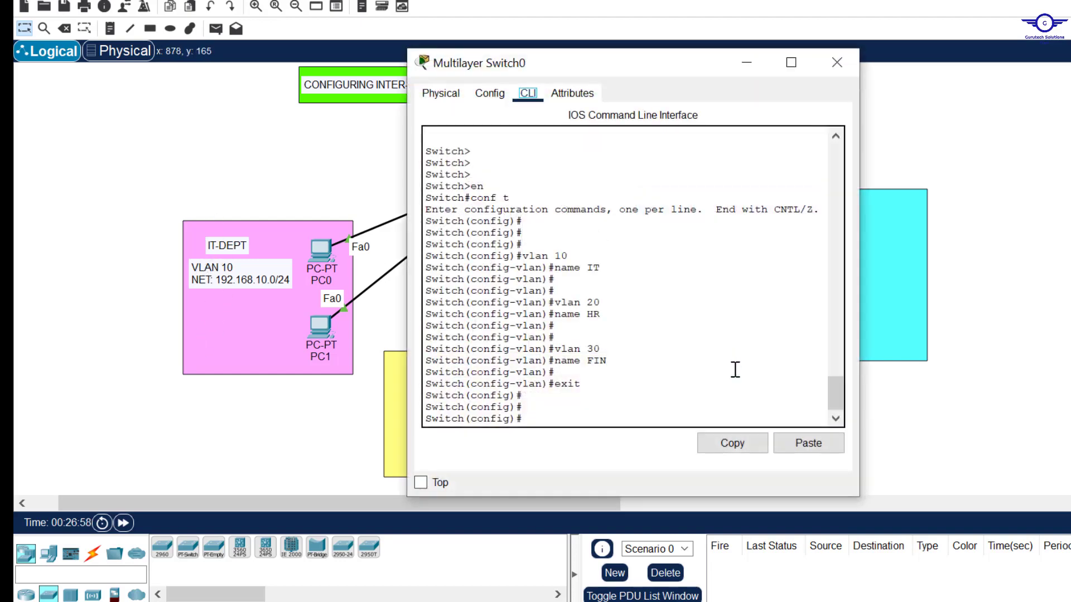
{"action": "type", "text": "int range fa0/1-2"}
{"action": "key", "text": "Return"}
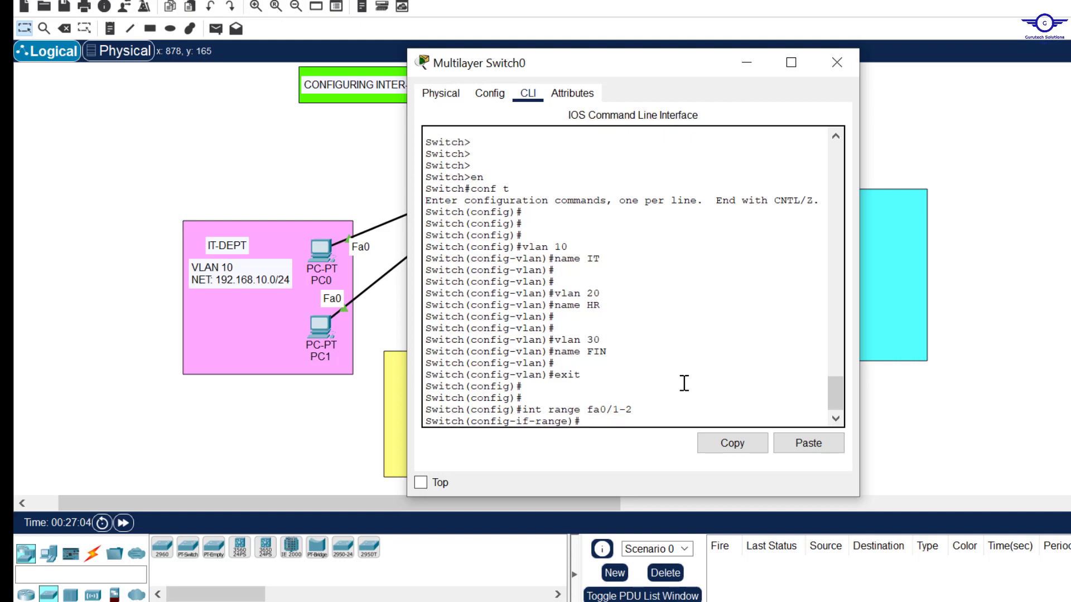
{"action": "key", "text": "Return"}
{"action": "key", "text": "Return"}
{"action": "type", "text": "swi"}
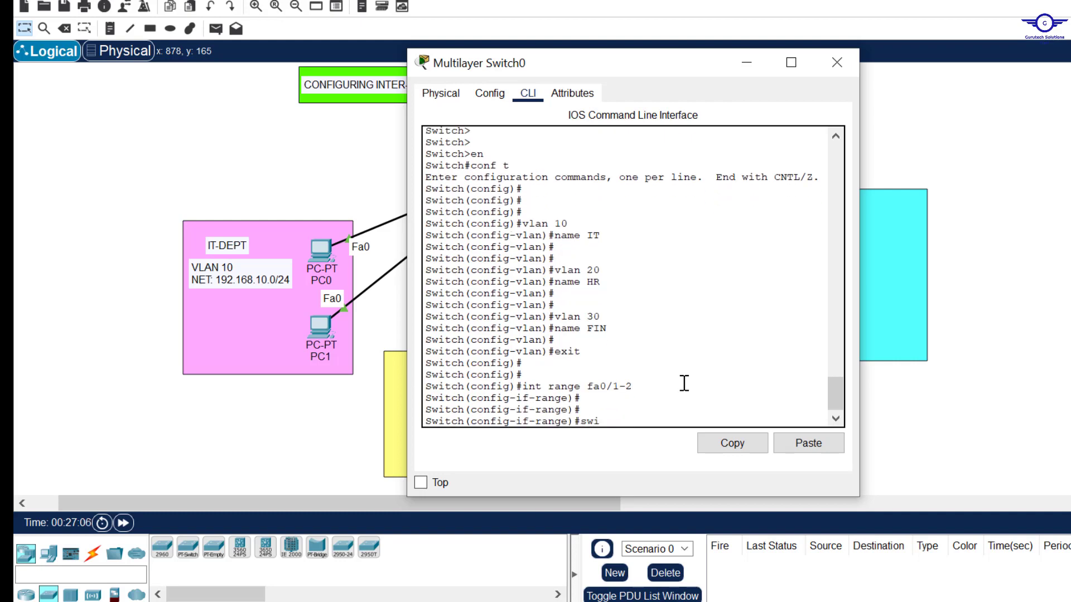
{"action": "key", "text": "Tab"}
{"action": "type", "text": "m"}
{"action": "key", "text": "Tab"}
{"action": "type", "text": "a"}
{"action": "key", "text": "Tab"}
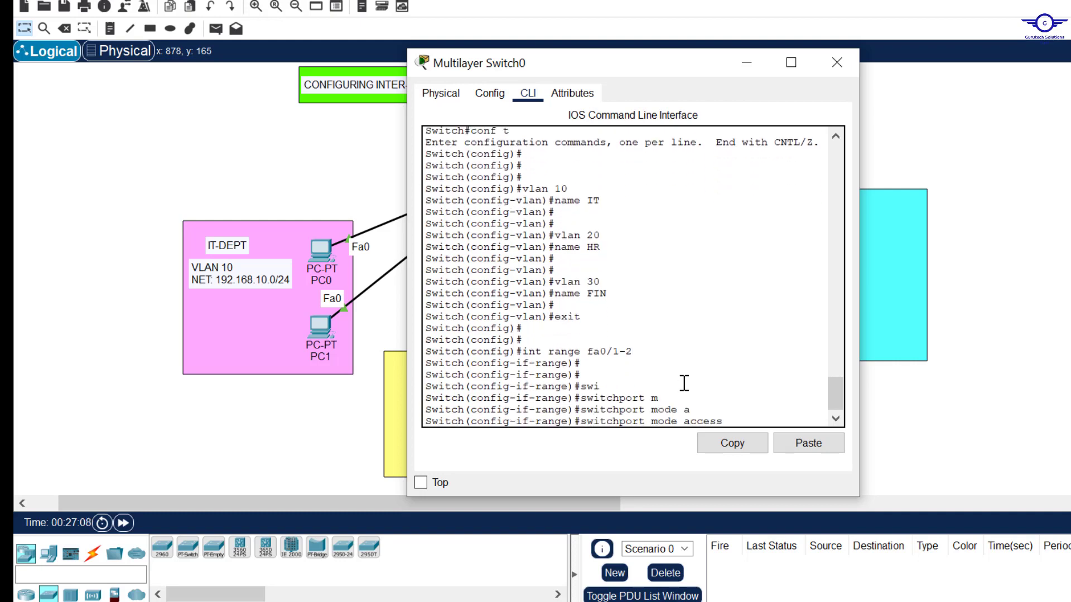
{"action": "key", "text": "Return"}
- Assign the multilayer switch's selected fa0/1-2 ports to access VLAN 10 and exit interface configuration
{"action": "key", "text": "Return"}
{"action": "type", "text": "sw"}
{"action": "key", "text": "Tab"}
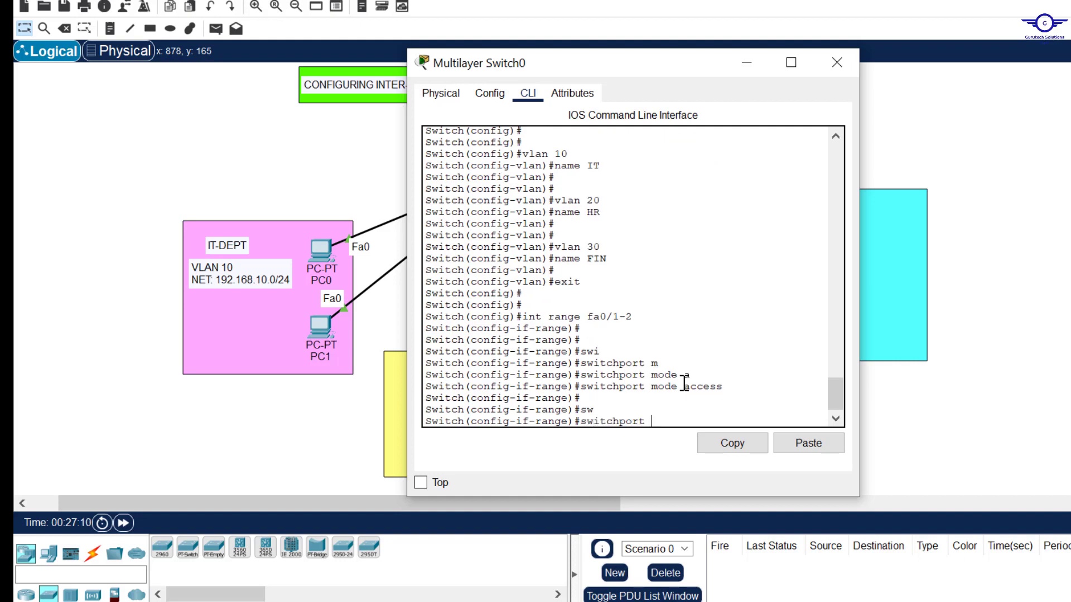
{"action": "type", "text": "c"}
{"action": "key", "text": "Tab"}
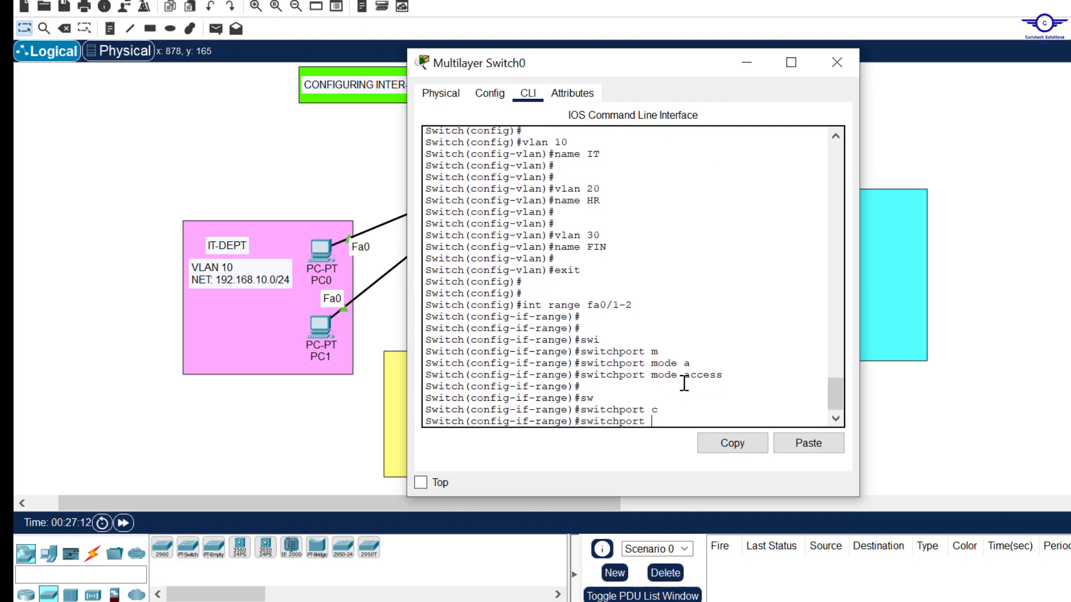
{"action": "type", "text": "a"}
{"action": "key", "text": "Tab"}
{"action": "type", "text": "v"}
{"action": "key", "text": "Tab"}
{"action": "type", "text": "1"}
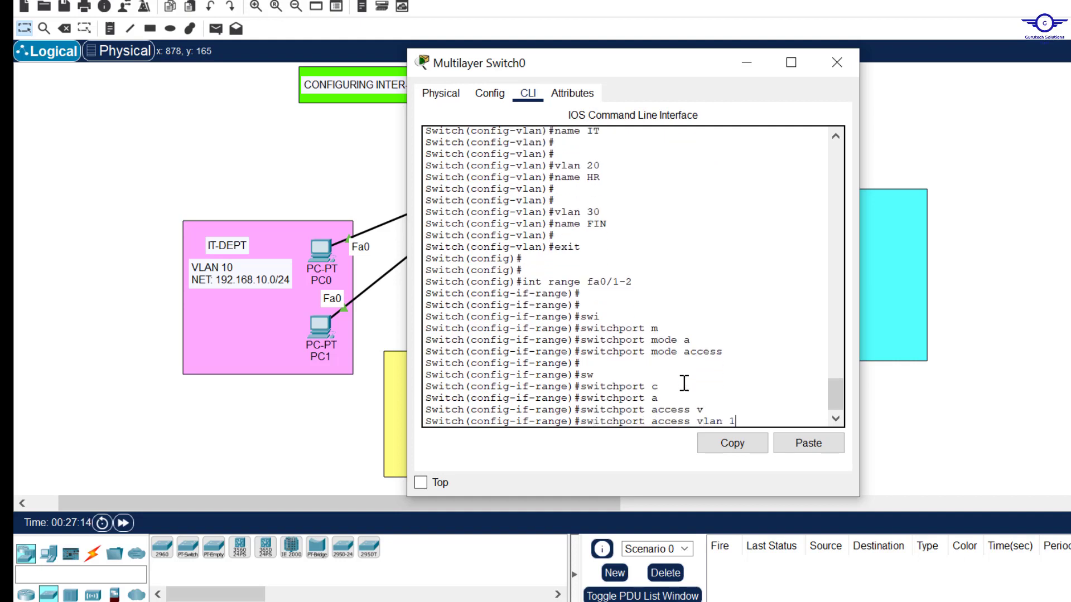
{"action": "type", "text": "0"}
{"action": "key", "text": "Return"}
{"action": "type", "text": "ex"}
{"action": "key", "text": "Return"}
{"action": "key", "text": "Return"}
{"action": "key", "text": "Return"}
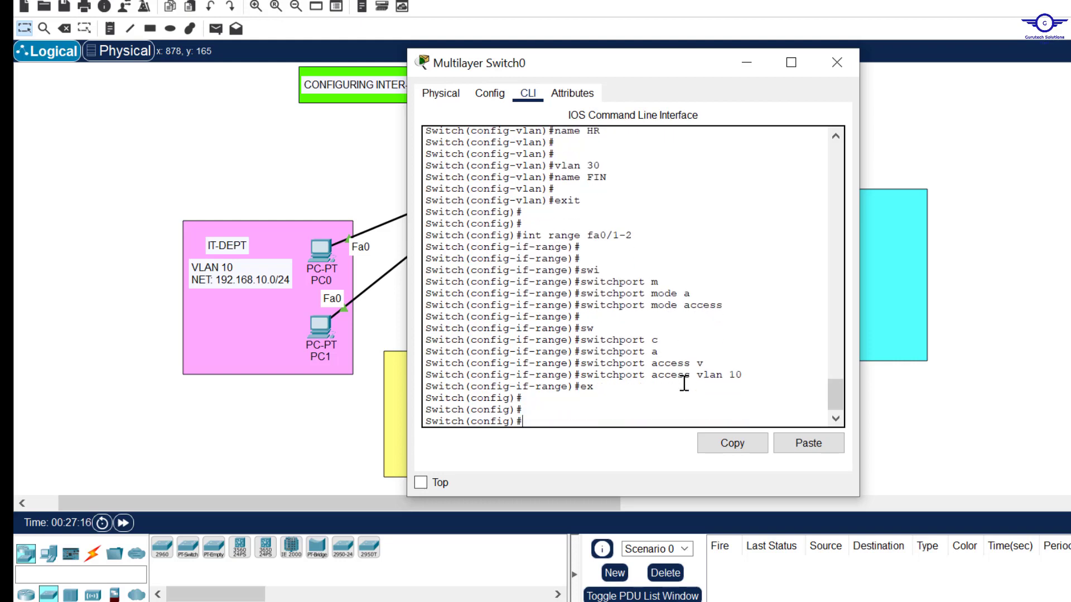
{"action": "left_click", "coordinate": [1031, 237]}
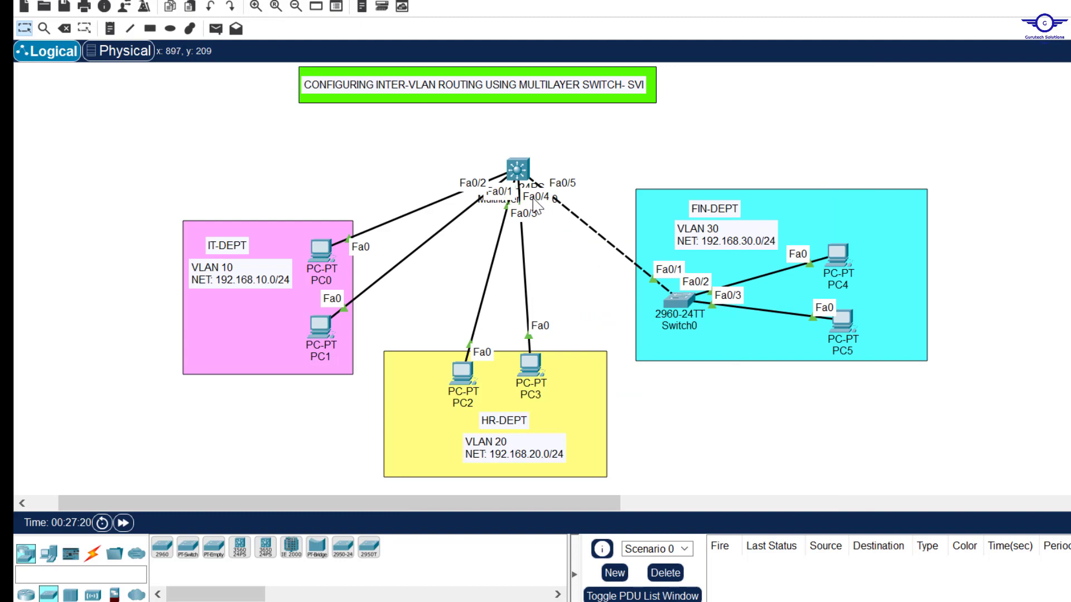
- On the multilayer switch, select interface range fa0/3-4 and set the ports to access mode
{"action": "left_click", "coordinate": [518, 169]}
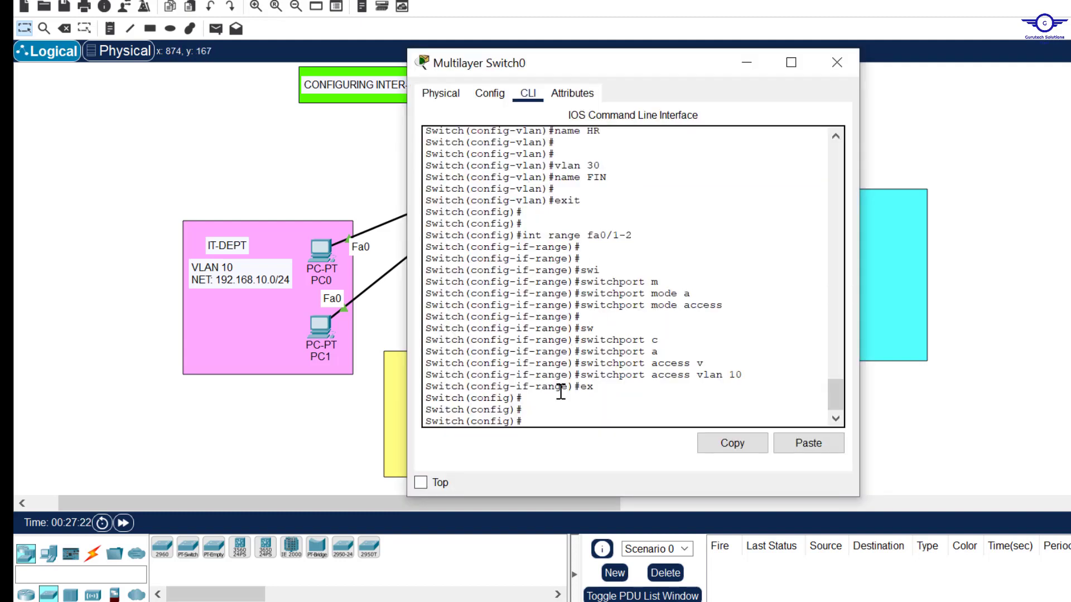
{"action": "type", "text": "int range fa0/3-4"}
{"action": "key", "text": "Return"}
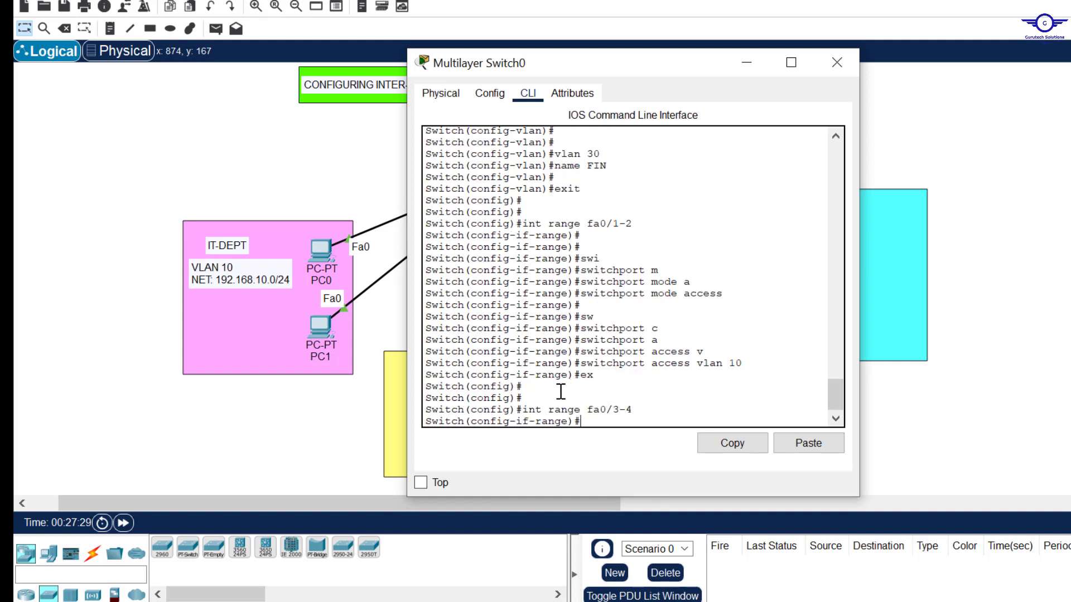
{"action": "key", "text": "Up"}
{"action": "key", "text": "Up"}
{"action": "key", "text": "Up"}
{"action": "key", "text": "Up"}
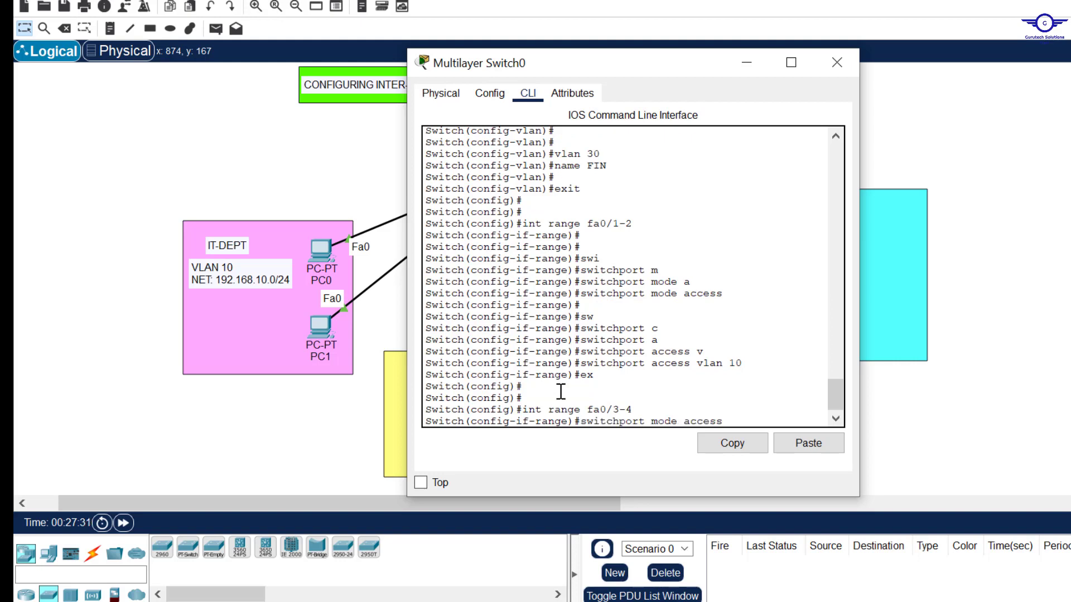
{"action": "key", "text": "Return"}
- Assign the multilayer switch's selected fa0/3-4 ports to access VLAN 20 and exit interface configuration
{"action": "key", "text": "Up"}
{"action": "key", "text": "Up"}
{"action": "key", "text": "Up"}
{"action": "key", "text": "Up"}
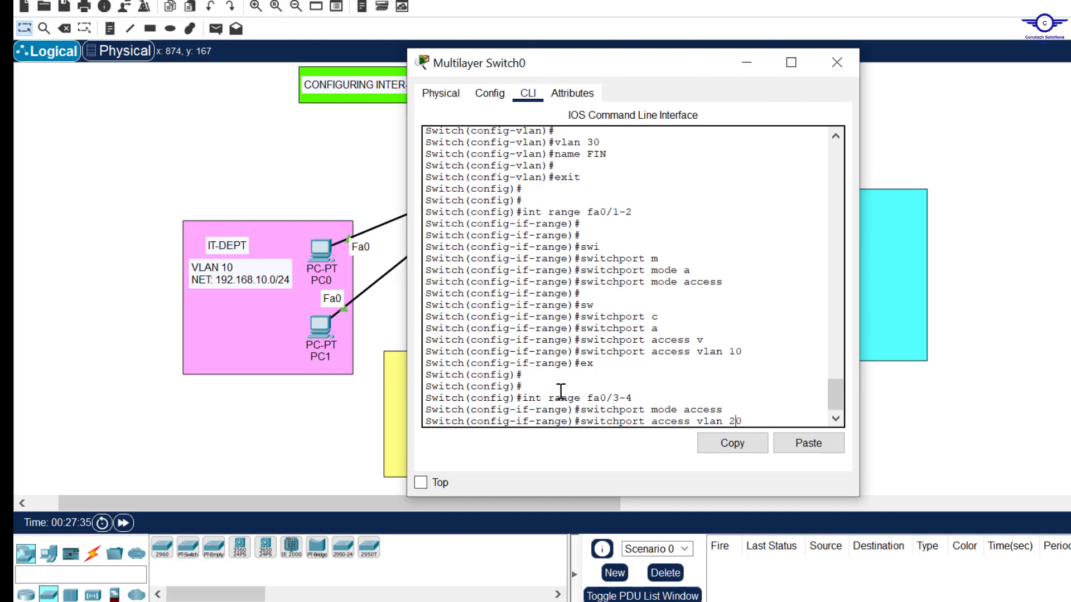
{"action": "key", "text": "Return"}
{"action": "key", "text": "Return"}
{"action": "key", "text": "Return"}
{"action": "type", "text": "ex"}
{"action": "key", "text": "Return"}
{"action": "key", "text": "Return"}
{"action": "key", "text": "Return"}
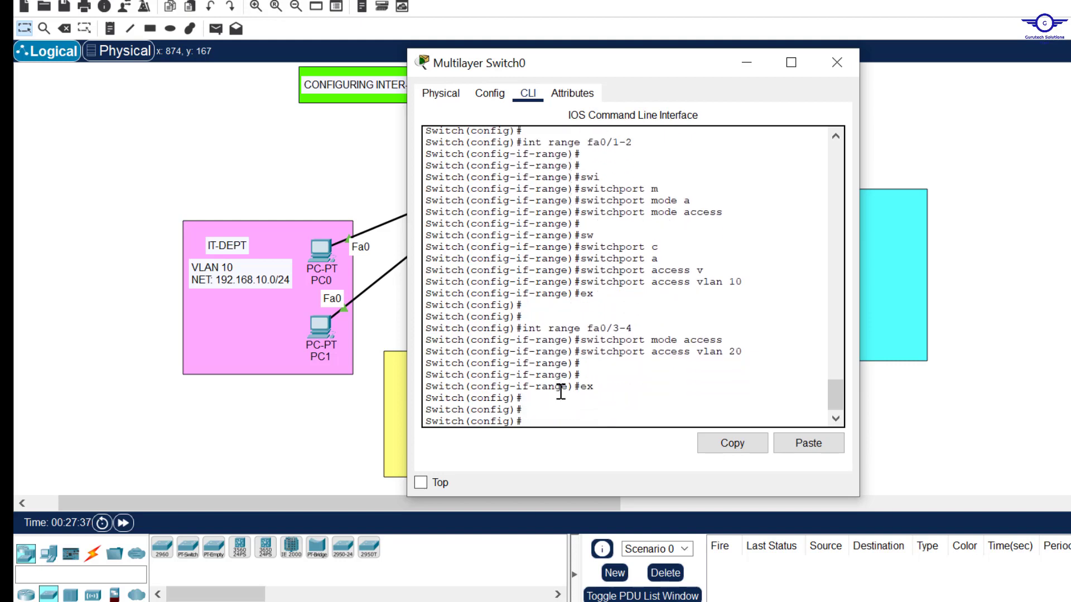
{"action": "left_click", "coordinate": [875, 275]}
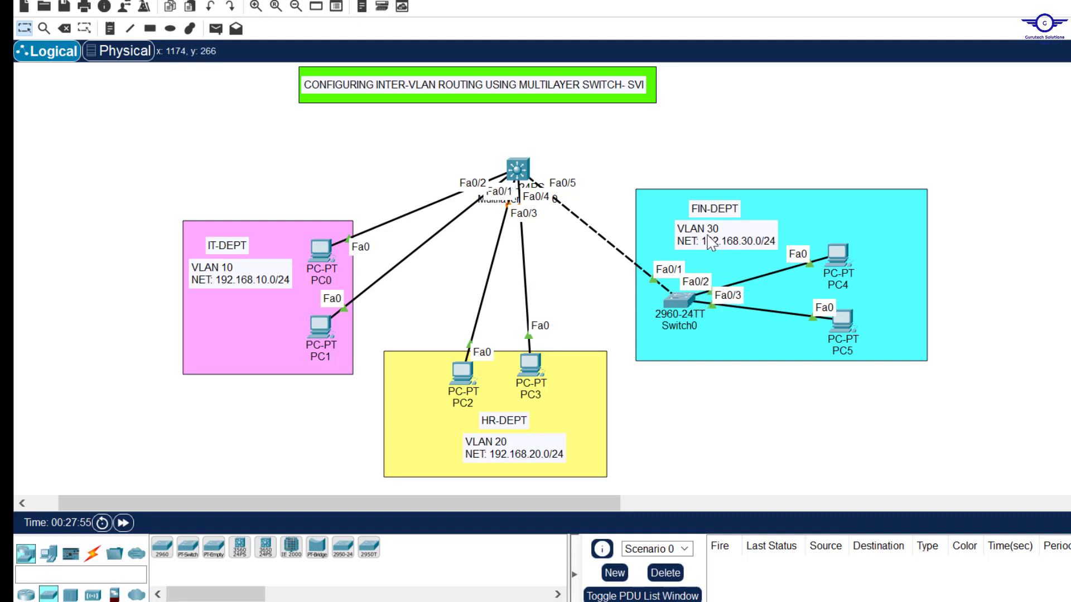
- Open the command line of Switch0 in FIN-DEPT and enter global configuration mode
{"action": "left_click", "coordinate": [681, 304]}
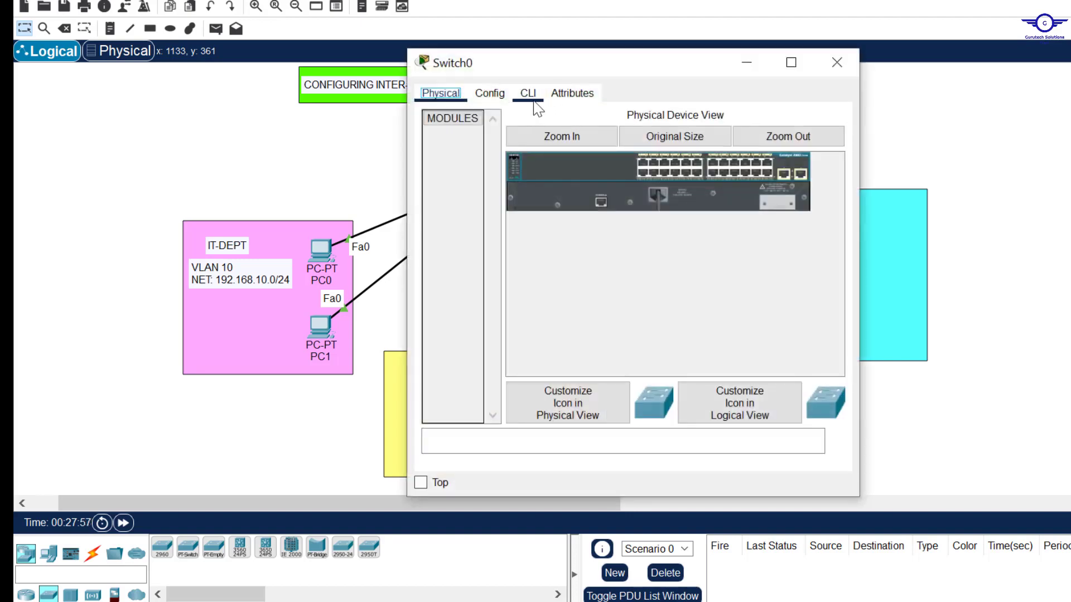
{"action": "left_click", "coordinate": [530, 98]}
{"action": "key", "text": "Return"}
{"action": "key", "text": "Return"}
{"action": "type", "text": "e"}
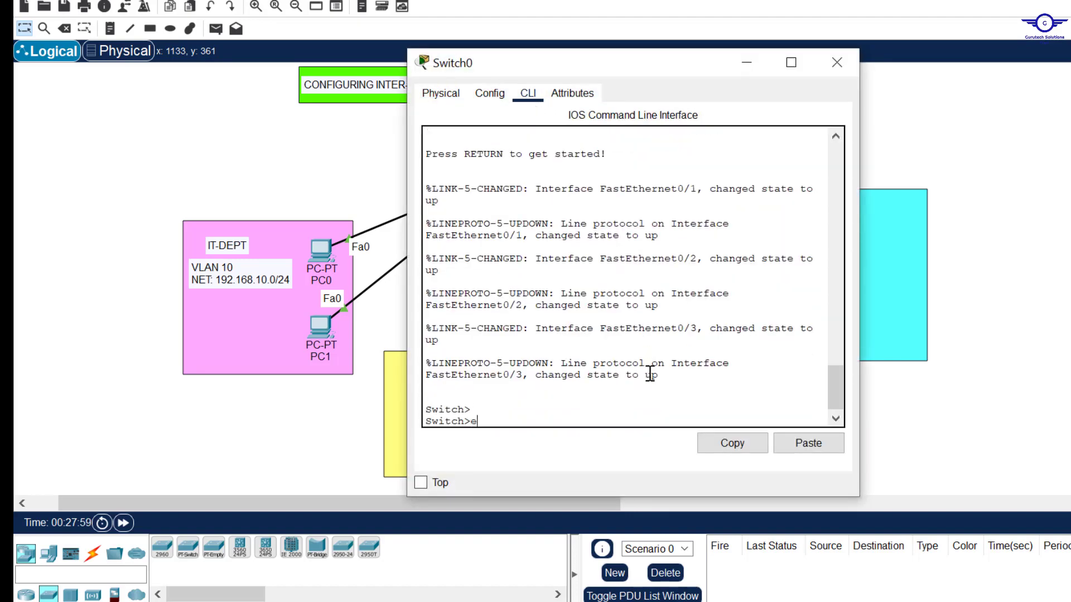
{"action": "type", "text": "n"}
{"action": "key", "text": "Return"}
{"action": "type", "text": "conf t"}
{"action": "key", "text": "Return"}
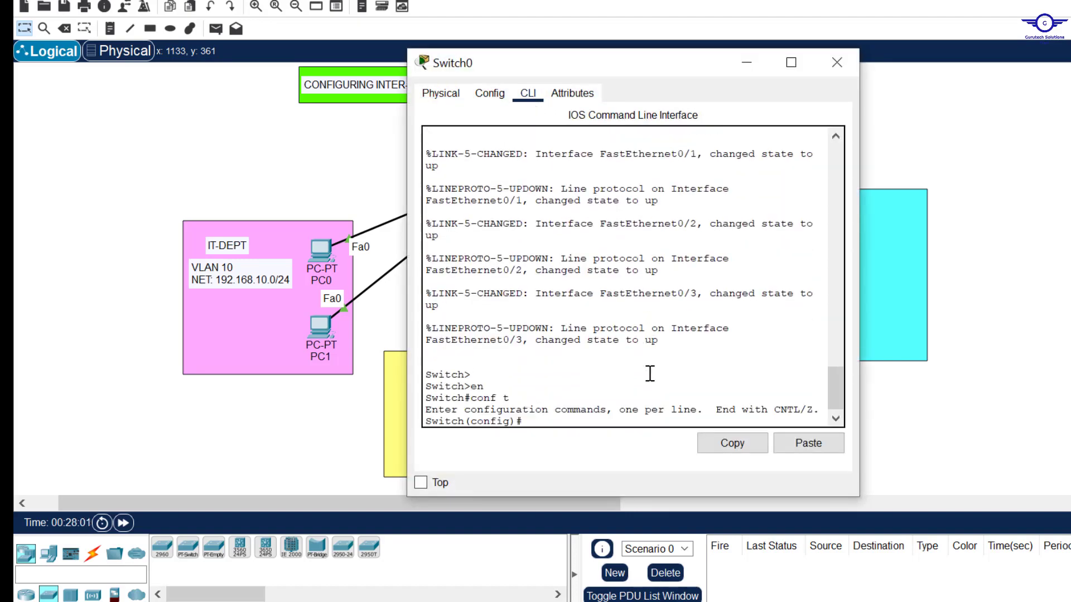
{"action": "key", "text": "Return"}
- On Switch0, select interface range fa0/2-3 and set the ports to access mode
{"action": "type", "text": "int"}
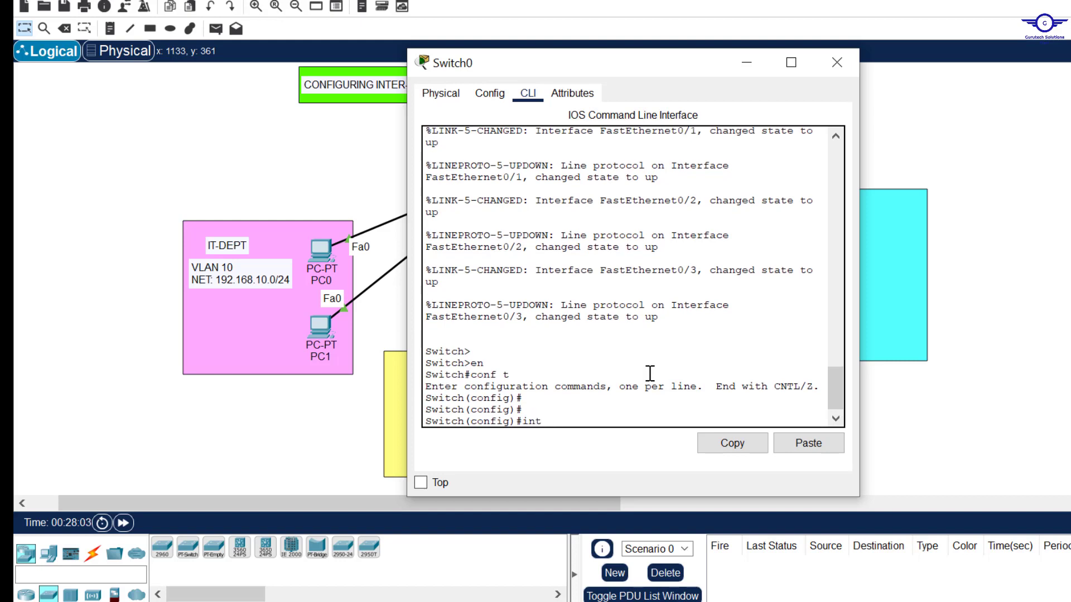
{"action": "type", "text": " range fa0/2-3"}
{"action": "key", "text": "Return"}
{"action": "type", "text": "d"}
{"action": "key", "text": "BackSpace"}
{"action": "type", "text": "s"}
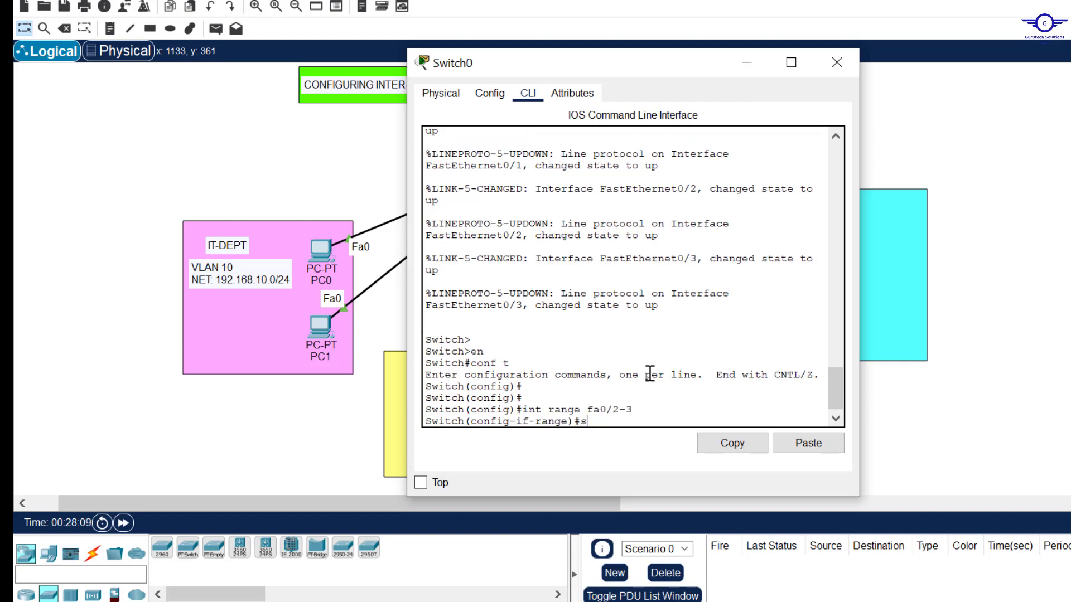
{"action": "type", "text": "w"}
{"action": "key", "text": "Tab"}
{"action": "type", "text": "m"}
{"action": "key", "text": "Tab"}
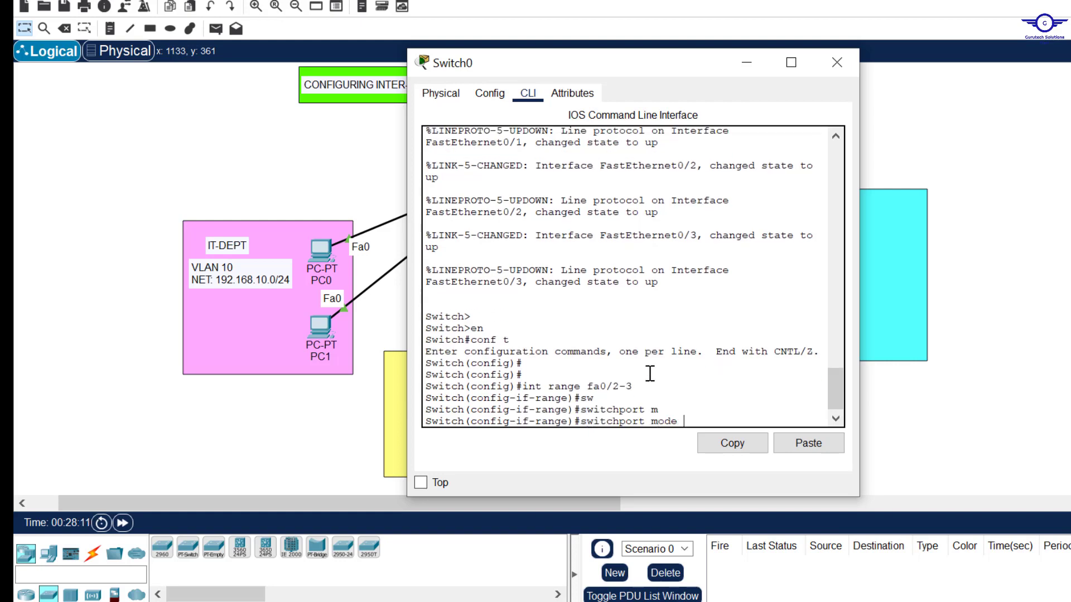
{"action": "type", "text": "a"}
{"action": "key", "text": "Tab"}
{"action": "key", "text": "Return"}
- Assign Switch0's fa0/2-3 ports to access VLAN 30, exit interface configuration and close the switch window
{"action": "type", "text": "sw"}
{"action": "key", "text": "Tab"}
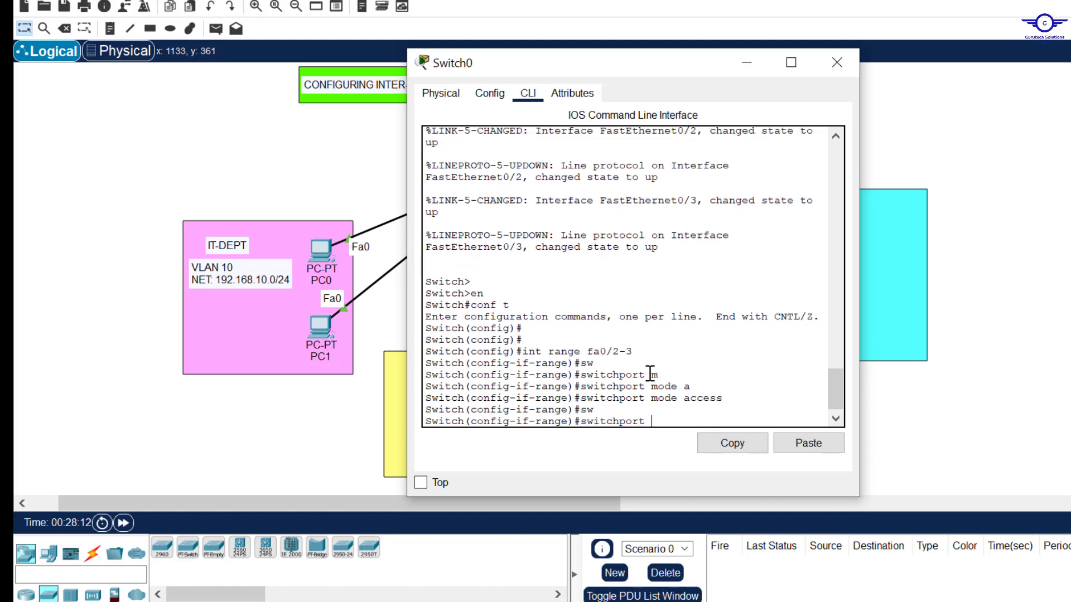
{"action": "type", "text": "a"}
{"action": "key", "text": "Tab"}
{"action": "type", "text": "v"}
{"action": "key", "text": "Tab"}
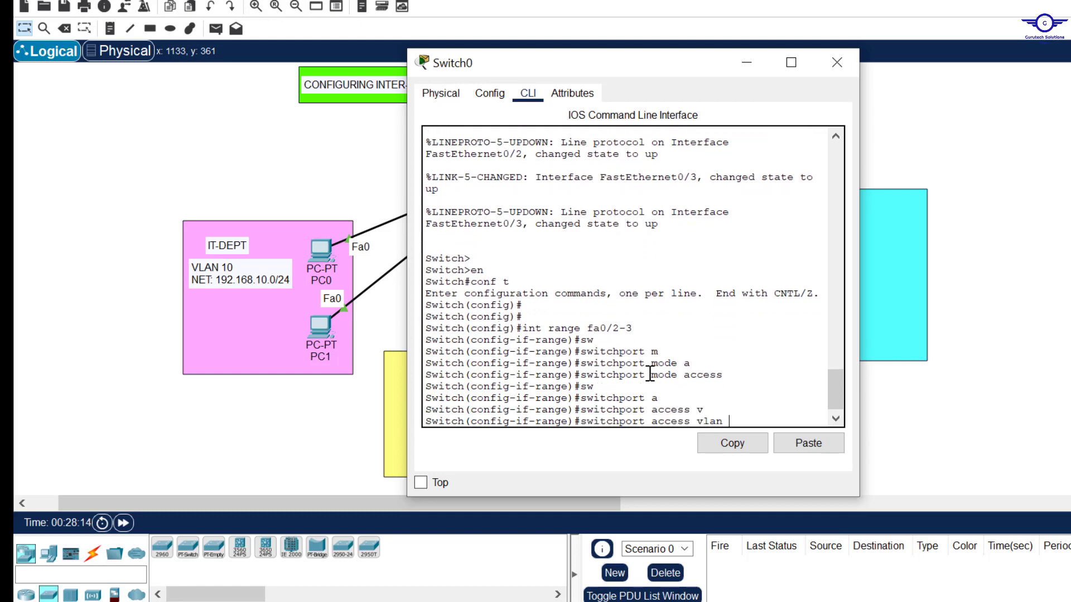
{"action": "key", "text": "Return"}
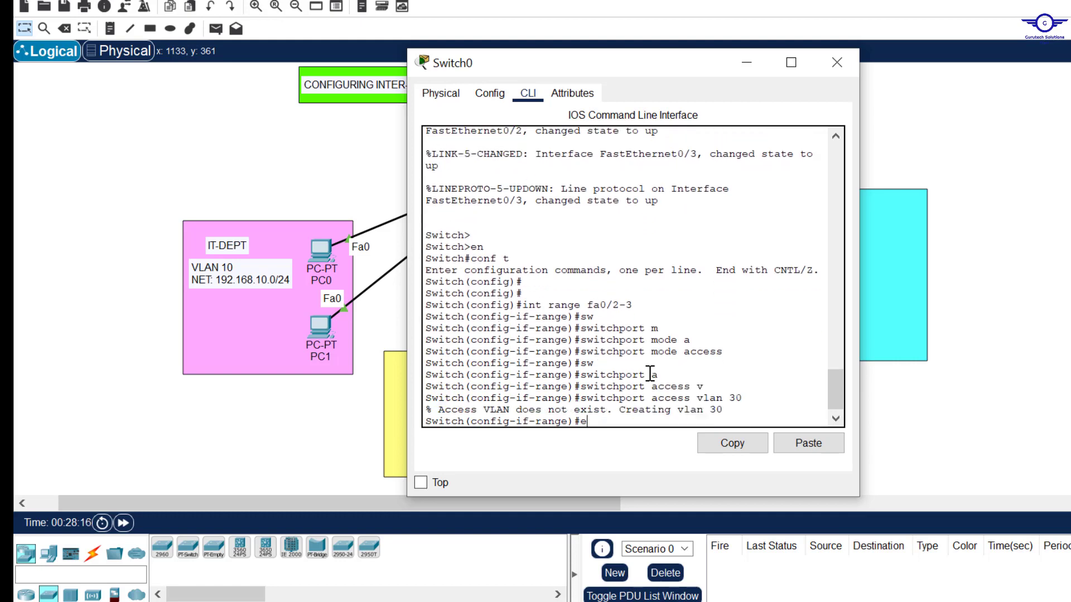
{"action": "type", "text": "exit"}
{"action": "key", "text": "Return"}
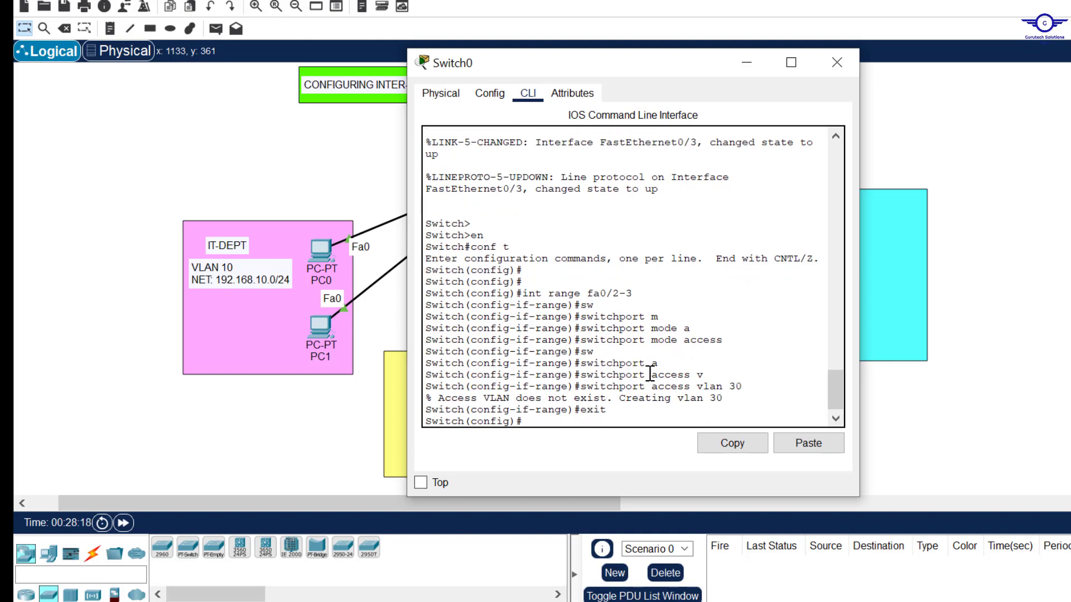
{"action": "key", "text": "Return"}
{"action": "key", "text": "Return"}
{"action": "key", "text": "Return"}
{"action": "left_click", "coordinate": [837, 62]}
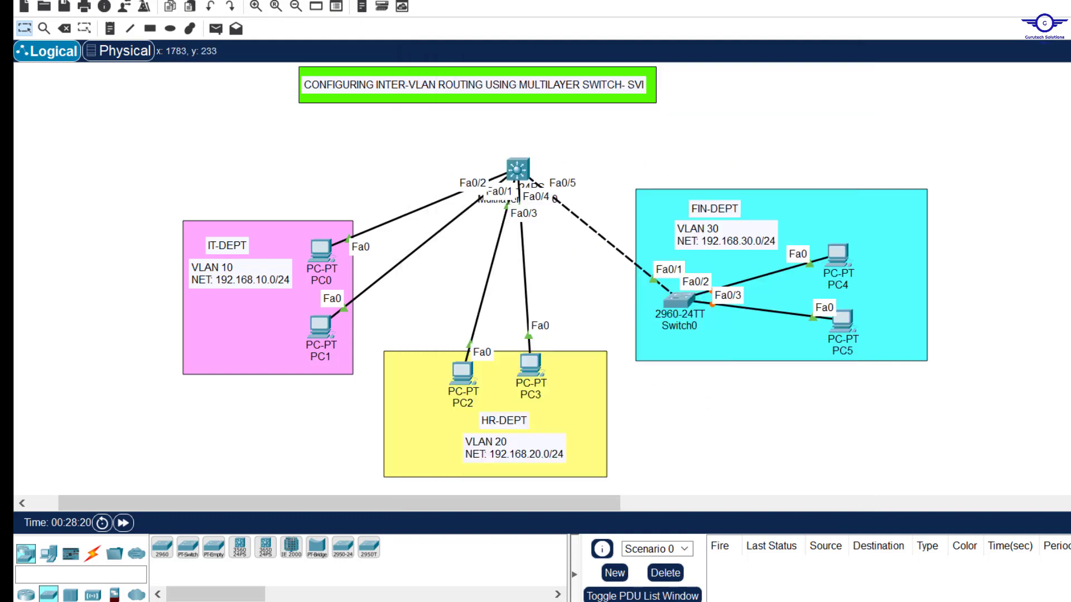
- Reopen Switch0, name VLAN 30 FIN and exit VLAN configuration mode
{"action": "left_click", "coordinate": [684, 296]}
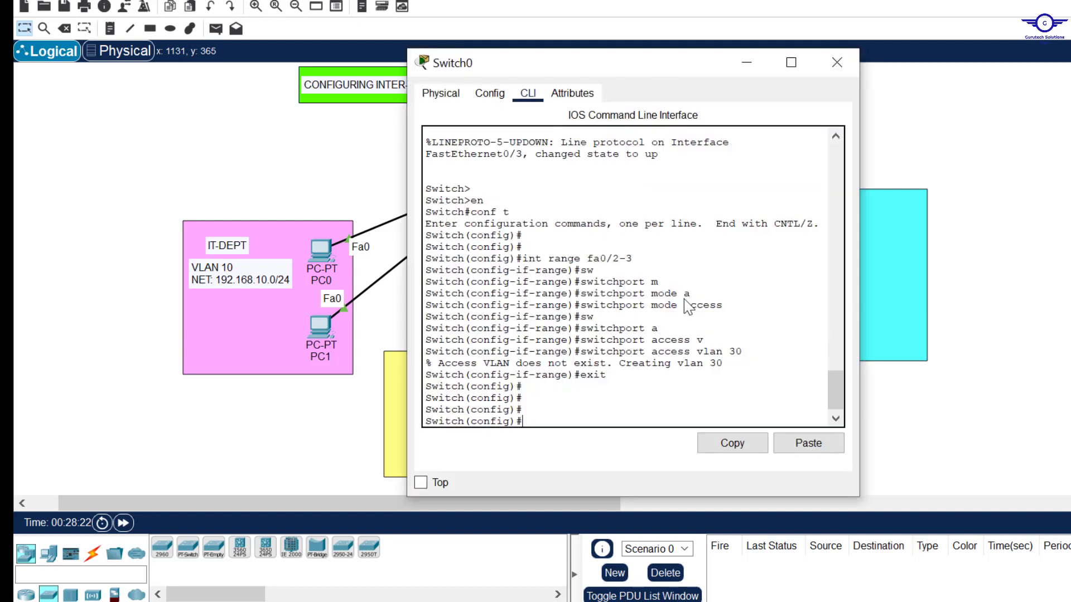
{"action": "type", "text": "vlan 30"}
{"action": "key", "text": "Return"}
{"action": "type", "text": "name"}
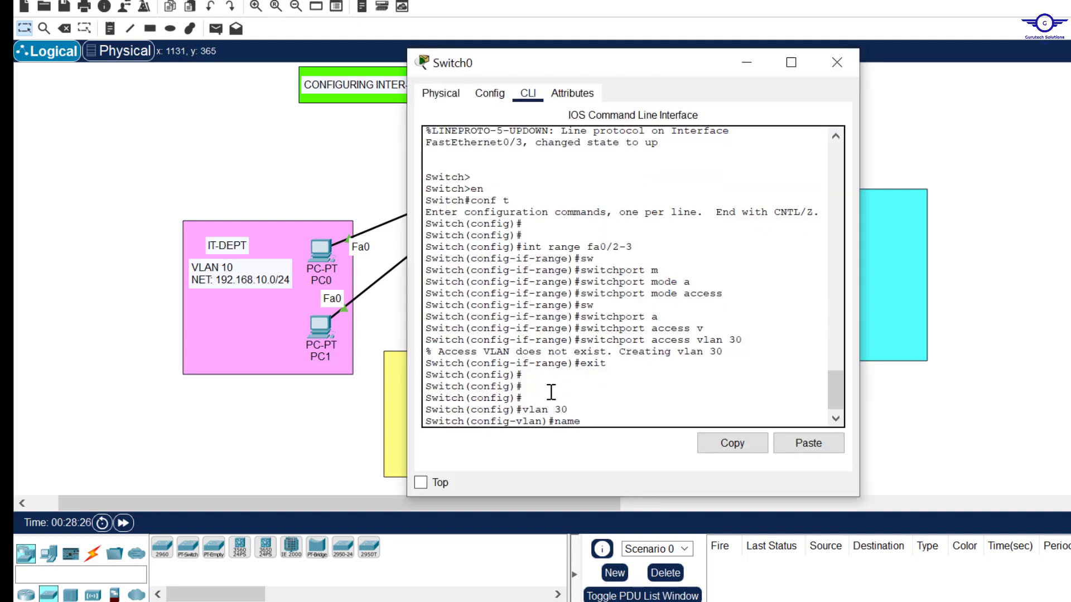
{"action": "type", "text": " FIN"}
{"action": "key", "text": "Return"}
{"action": "type", "text": "3"}
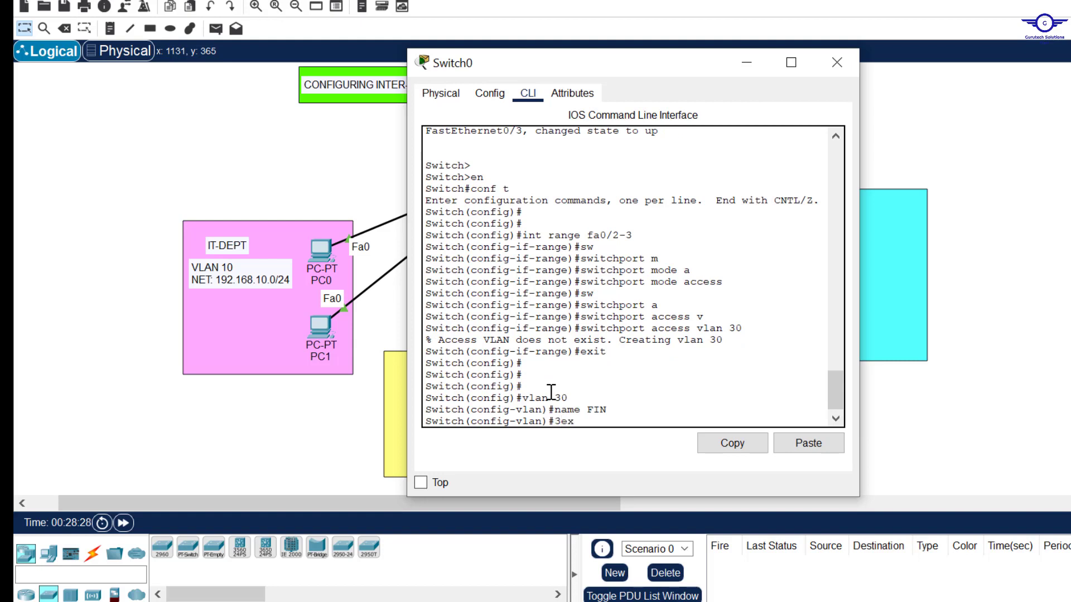
{"action": "type", "text": "ex"}
{"action": "key", "text": "Return"}
{"action": "type", "text": "ex"}
{"action": "key", "text": "Return"}
{"action": "key", "text": "Return"}
{"action": "key", "text": "Return"}
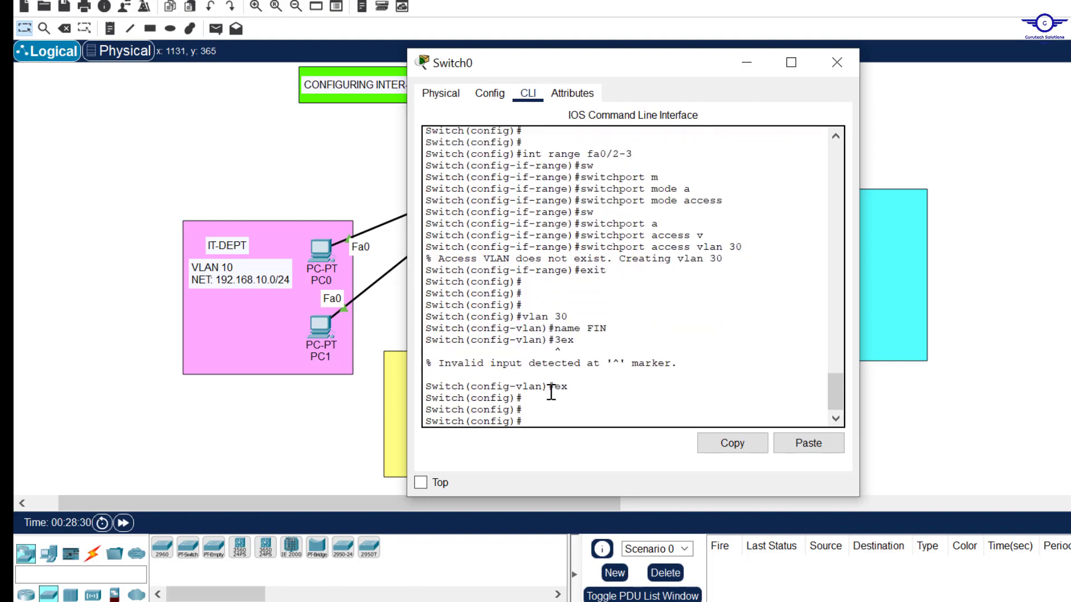
- Save Switch0's running configuration with do wr and close its window
{"action": "type", "text": "do wr"}
{"action": "key", "text": "Return"}
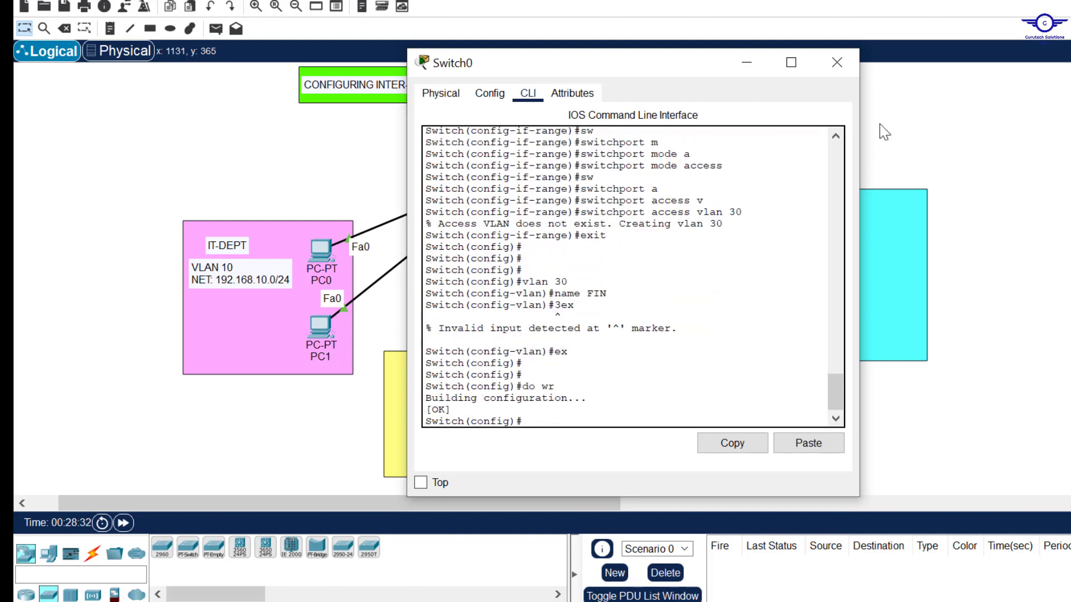
{"action": "left_click", "coordinate": [837, 62]}
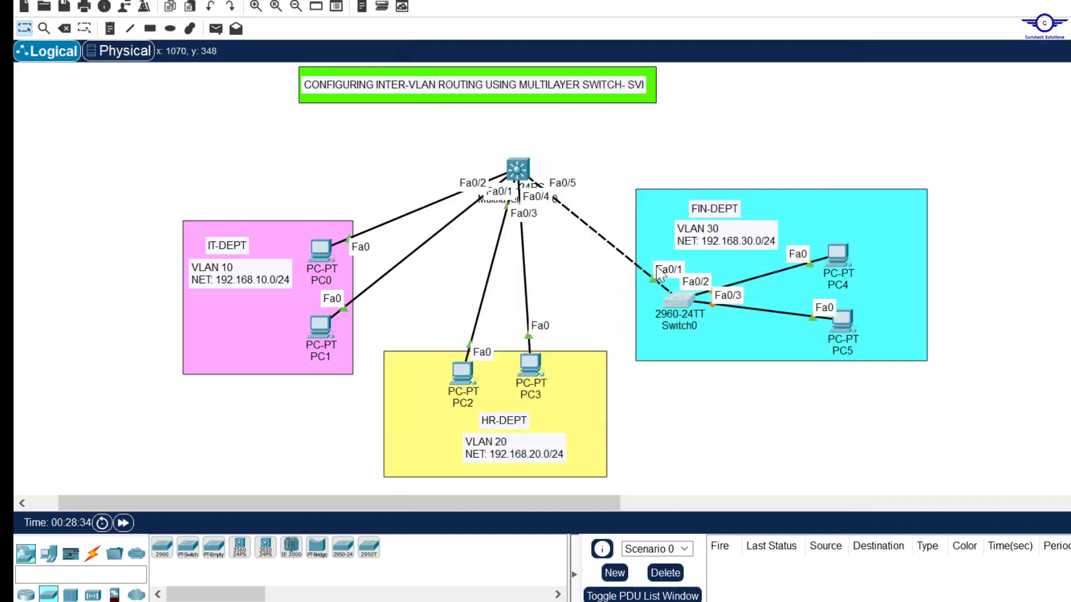
- Turn off Always Show Port Labels in Logical Workspace in the preferences
{"action": "left_click", "coordinate": [88, 1]}
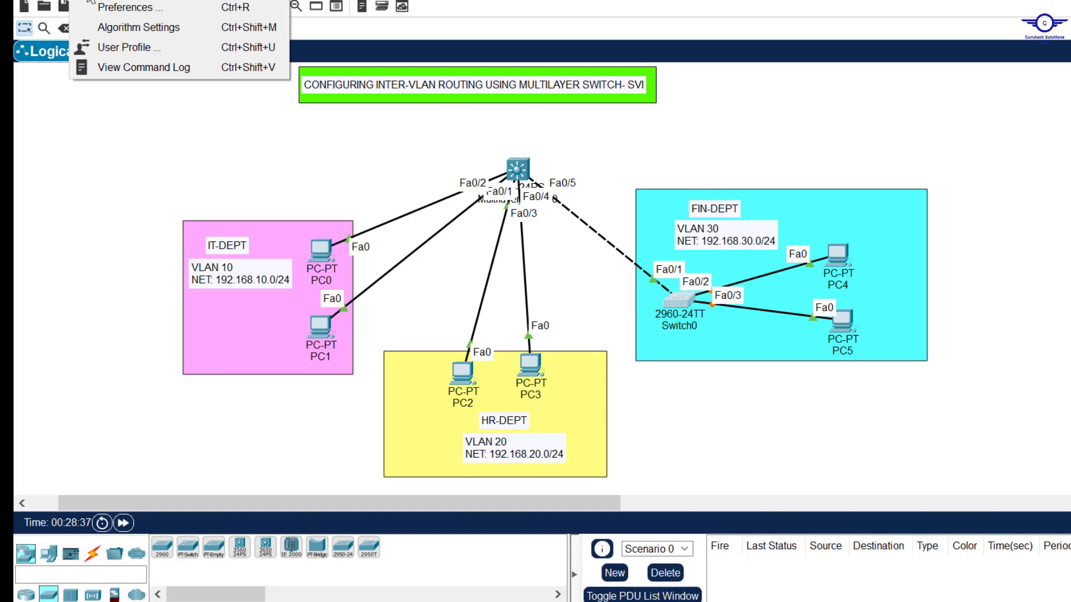
{"action": "left_click", "coordinate": [145, 12]}
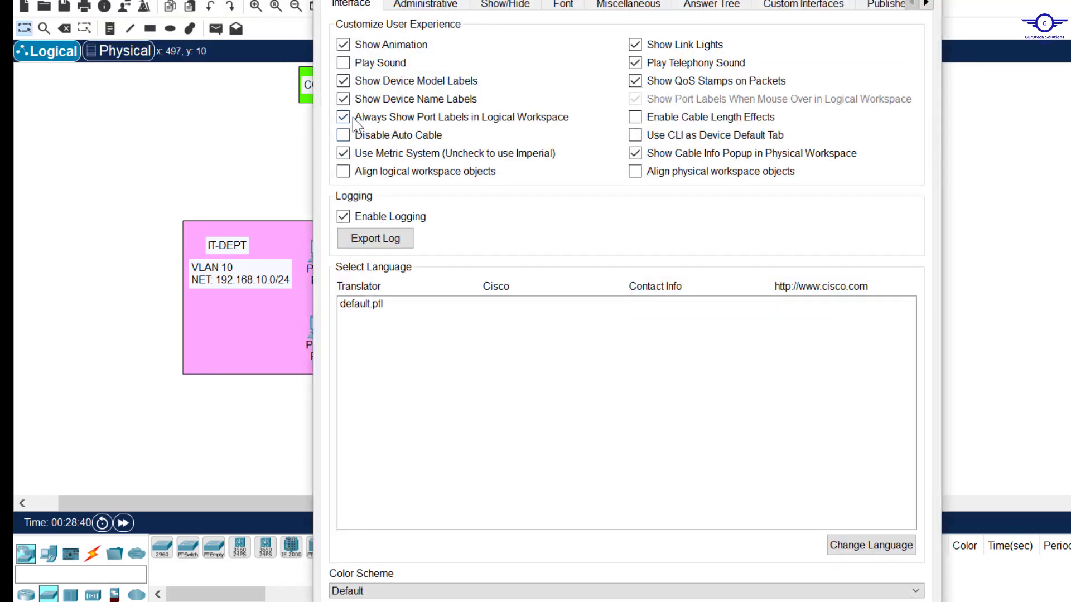
{"action": "left_click", "coordinate": [353, 117]}
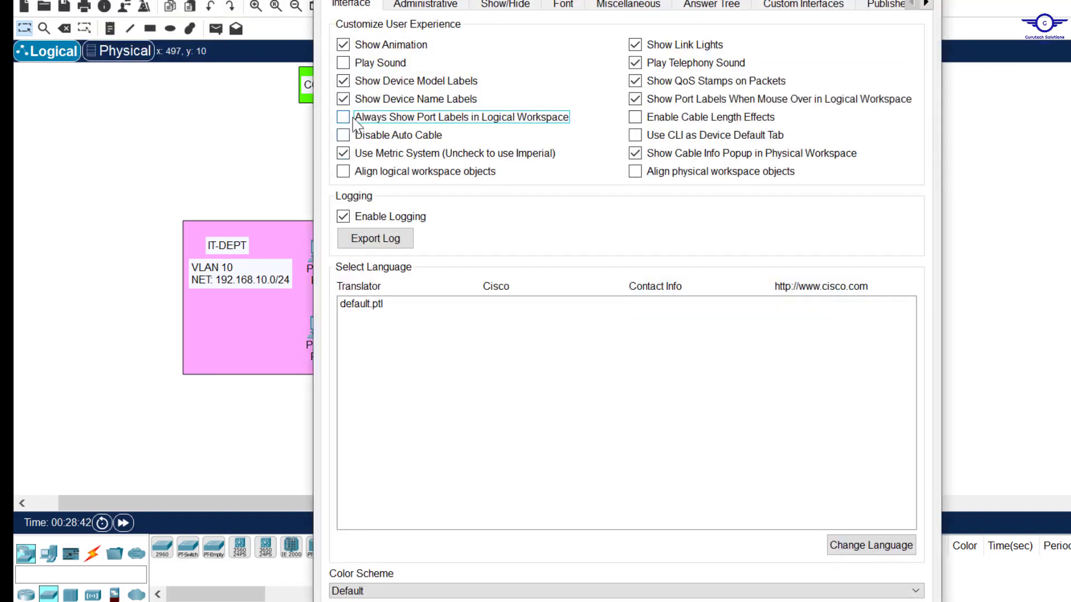
- Turn Show Port Labels When Mouse Over in Logical Workspace off and back on, and close the preferences
{"action": "left_click", "coordinate": [640, 103]}
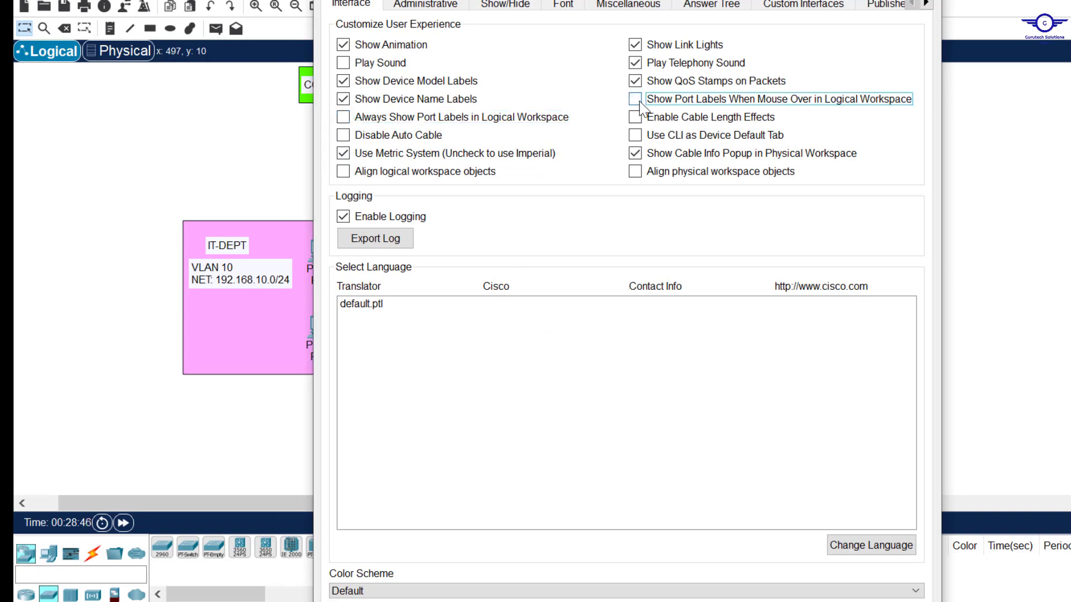
{"action": "left_click", "coordinate": [640, 103]}
{"action": "left_click", "coordinate": [925, 0]}
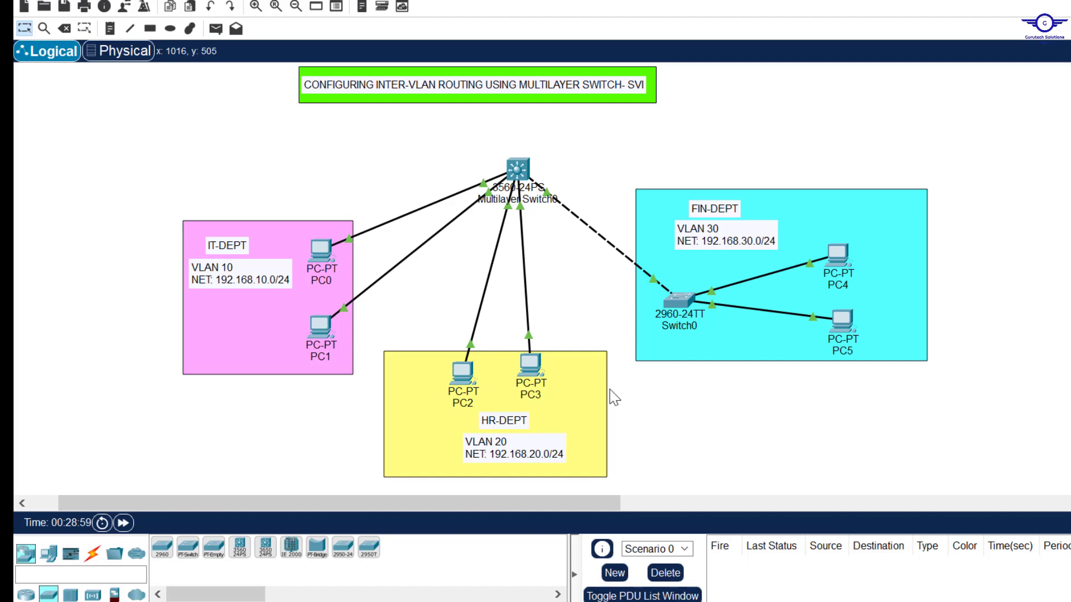
- Switch to the config-guide.txt notes in Notepad, highlight the trunk configuration task, and return to the Packet Tracer topology
{"action": "key", "text": "alt+Tab"}
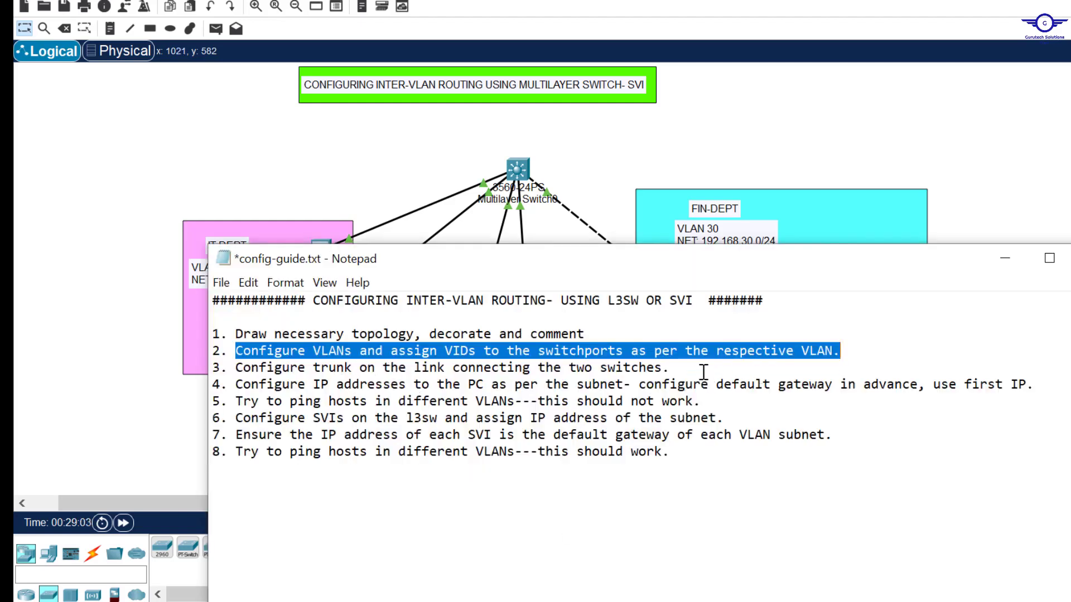
{"action": "left_click_drag", "start_coordinate": [704, 372], "coordinate": [234, 367]}
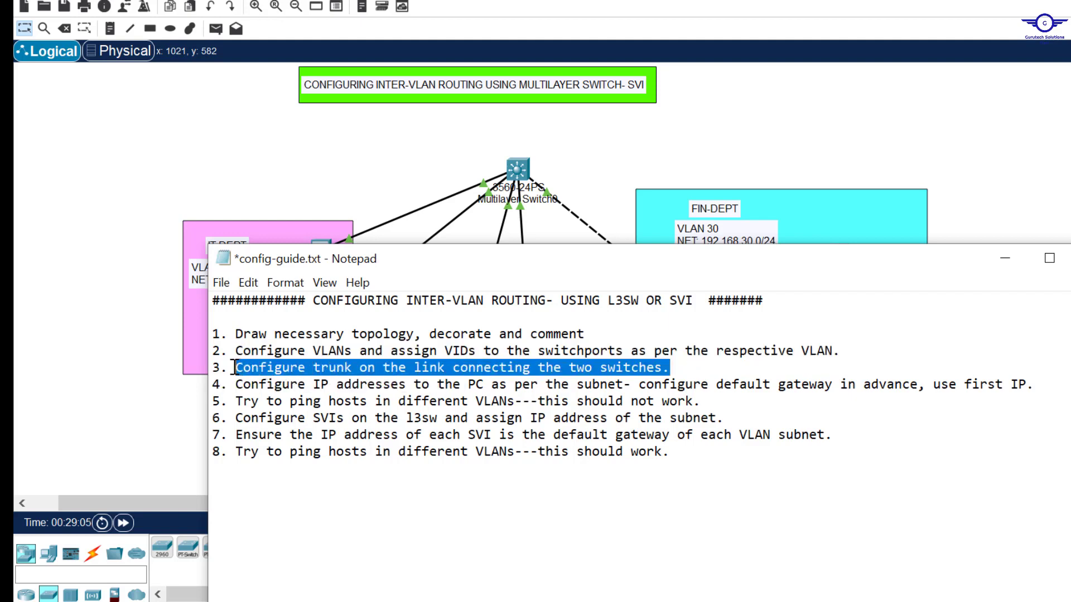
{"action": "left_click", "coordinate": [989, 148]}
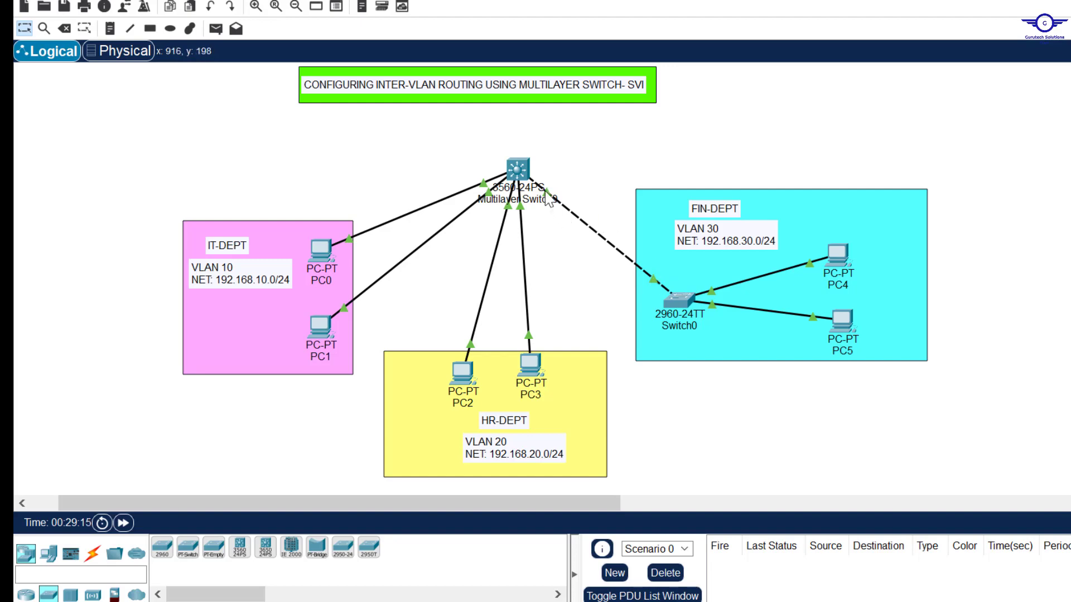
- Open Switch0 and configure interface fa0/1 with switchport mode trunk
{"action": "left_click", "coordinate": [674, 302]}
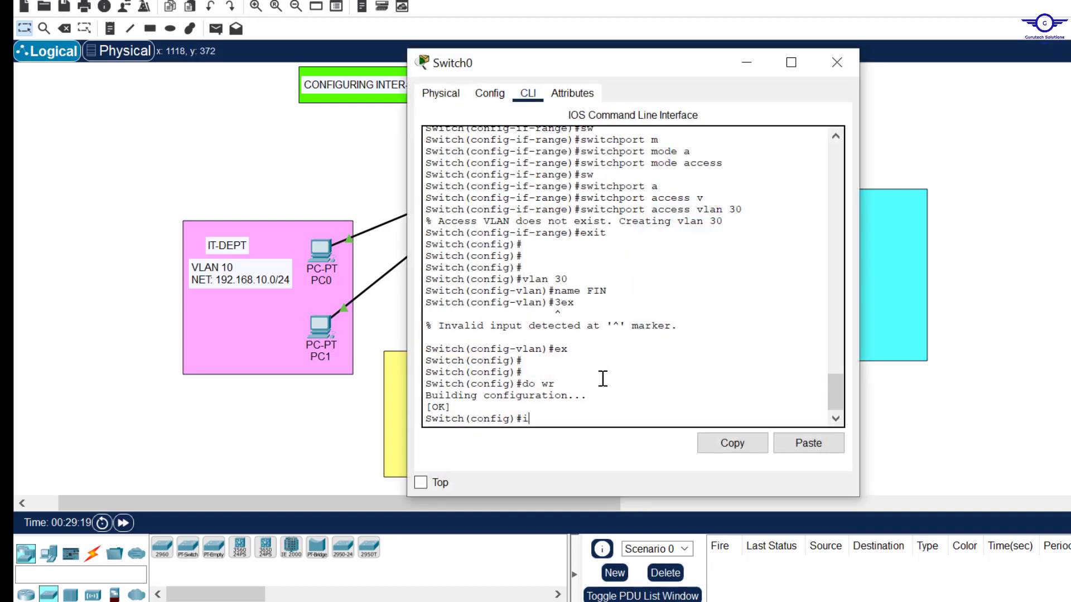
{"action": "type", "text": "int fa0/1"}
{"action": "key", "text": "Return"}
{"action": "key", "text": "Return"}
{"action": "key", "text": "Return"}
{"action": "type", "text": "sw"}
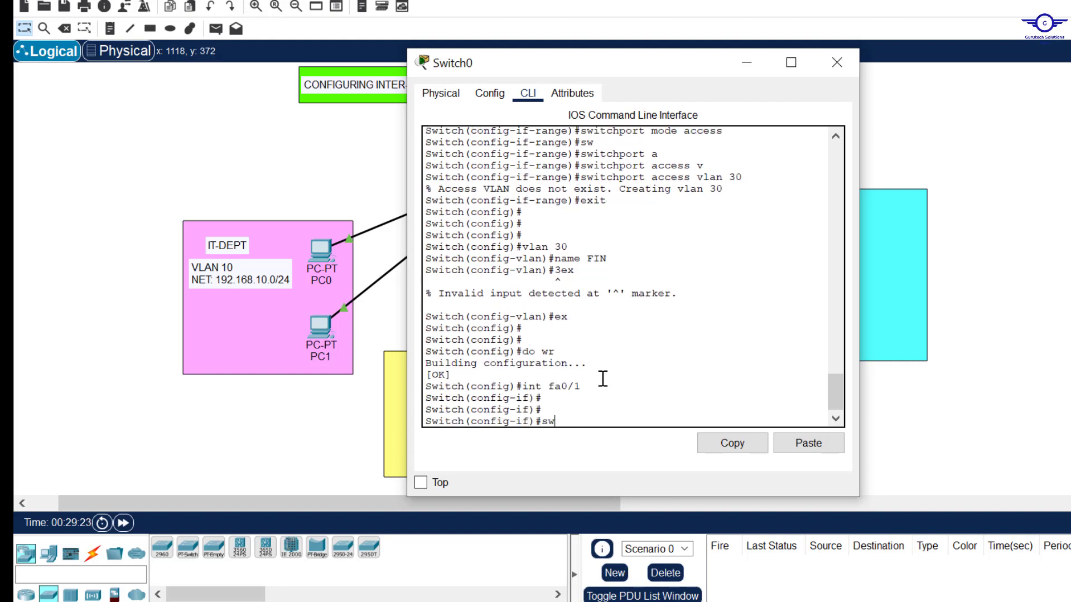
{"action": "type", "text": "i"}
{"action": "key", "text": "Tab"}
{"action": "type", "text": "m"}
{"action": "key", "text": "Tab"}
{"action": "type", "text": "t"}
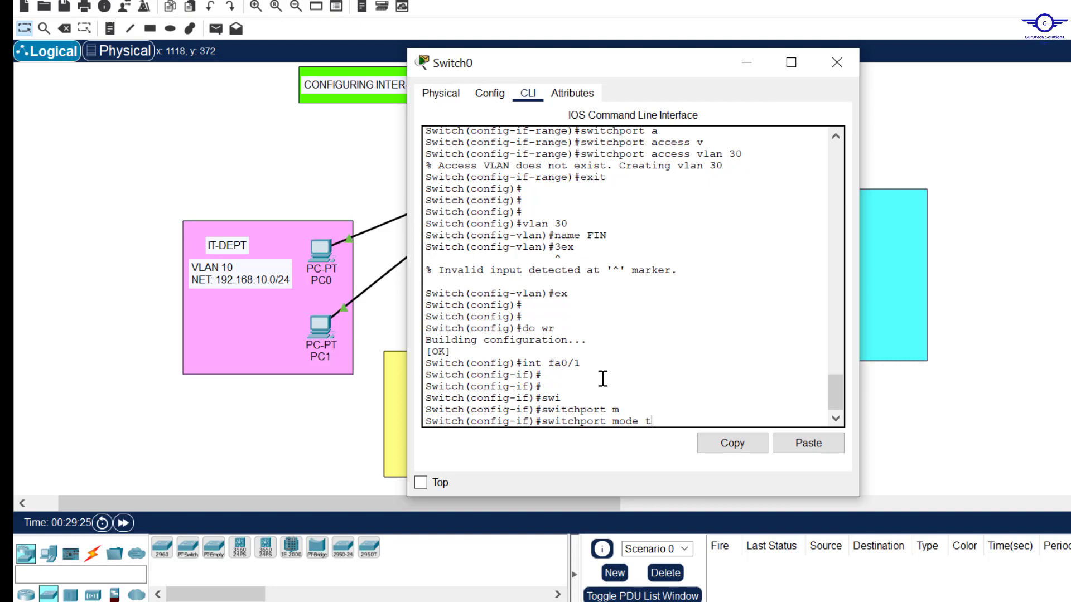
{"action": "type", "text": "r"}
{"action": "key", "text": "Tab"}
{"action": "key", "text": "Return"}
{"action": "key", "text": "Return"}
{"action": "key", "text": "Return"}
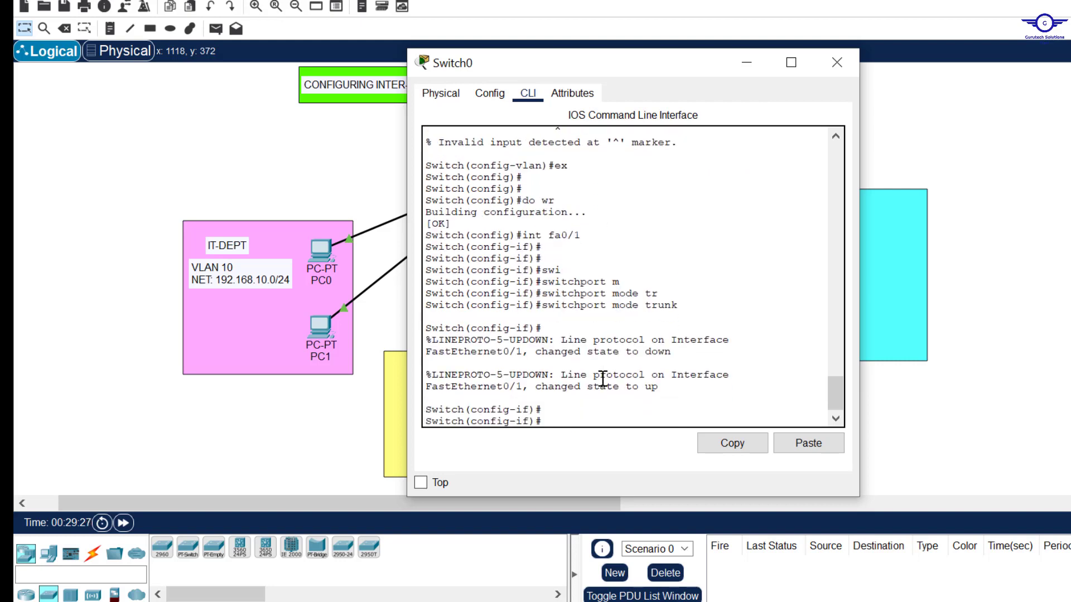
- Exit Switch0's interface configuration, save the running configuration with do wr and close the switch window
{"action": "type", "text": "exit"}
{"action": "key", "text": "Return"}
{"action": "key", "text": "Return"}
{"action": "key", "text": "Return"}
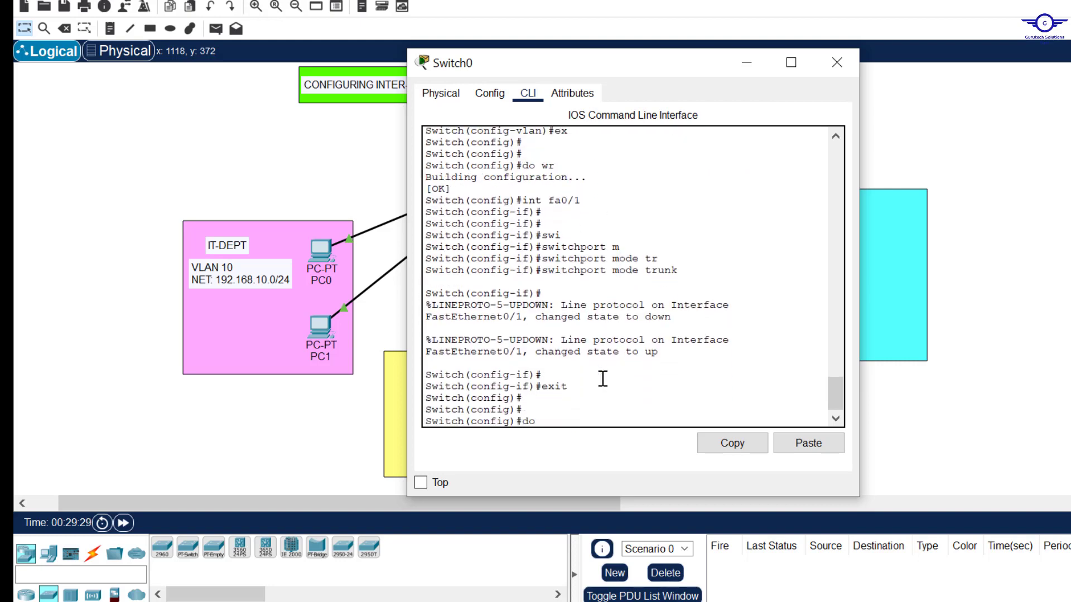
{"action": "type", "text": "do wr"}
{"action": "key", "text": "Return"}
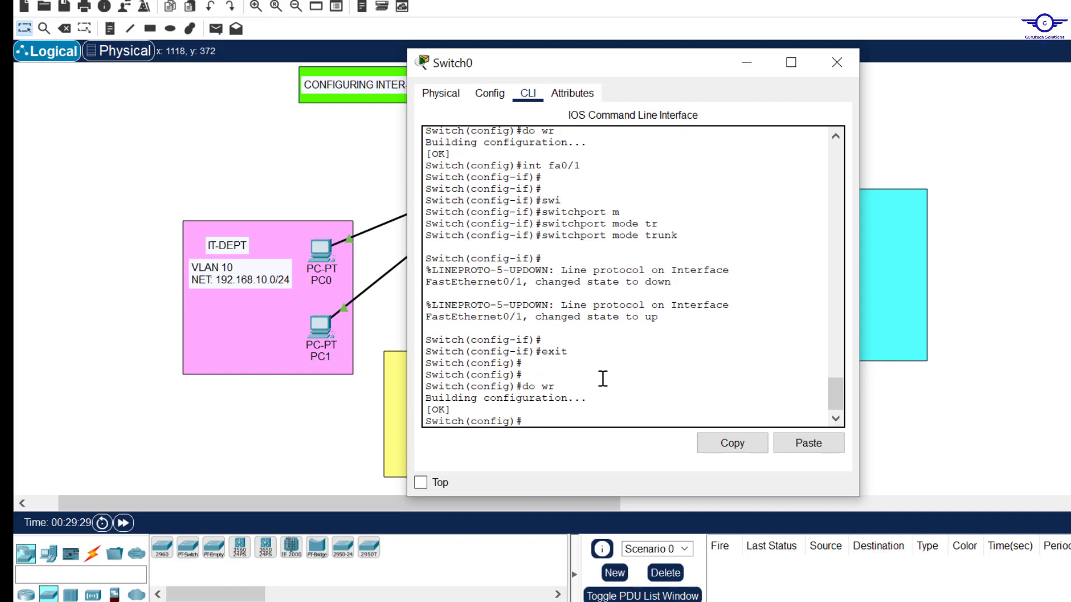
{"action": "left_click", "coordinate": [837, 62]}
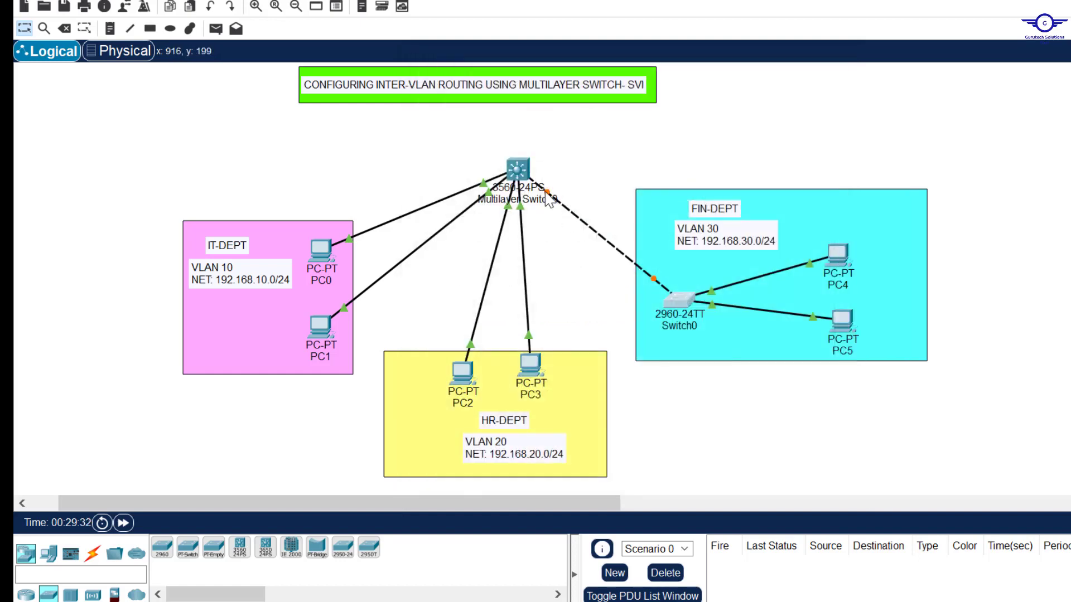
- Open Multilayer Switch0's command line, enter interface configuration for fa0/5 and run the switchport command
{"action": "left_click", "coordinate": [518, 168]}
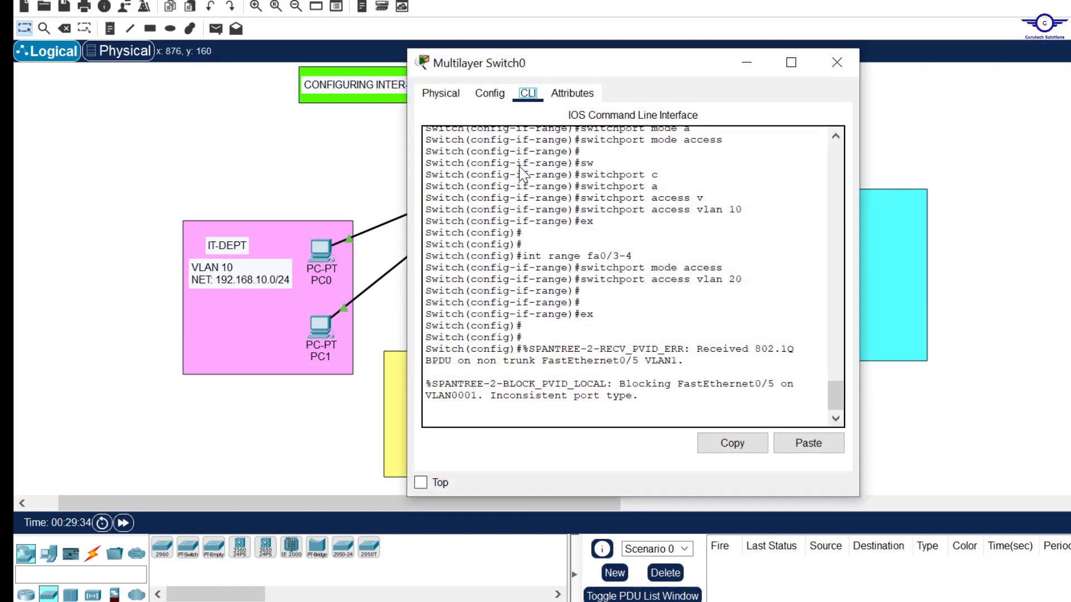
{"action": "left_click", "coordinate": [639, 395]}
{"action": "key", "text": "Return"}
{"action": "key", "text": "Return"}
{"action": "key", "text": "Return"}
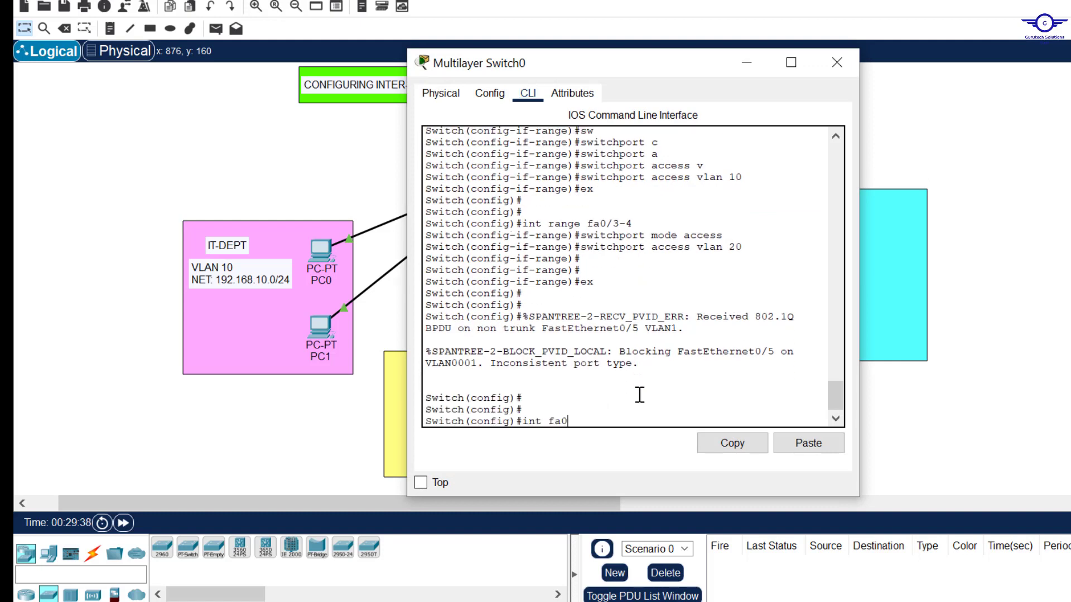
{"action": "type", "text": "int fa0/5"}
{"action": "key", "text": "Return"}
{"action": "key", "text": "Return"}
{"action": "type", "text": "swit"}
{"action": "key", "text": "Tab"}
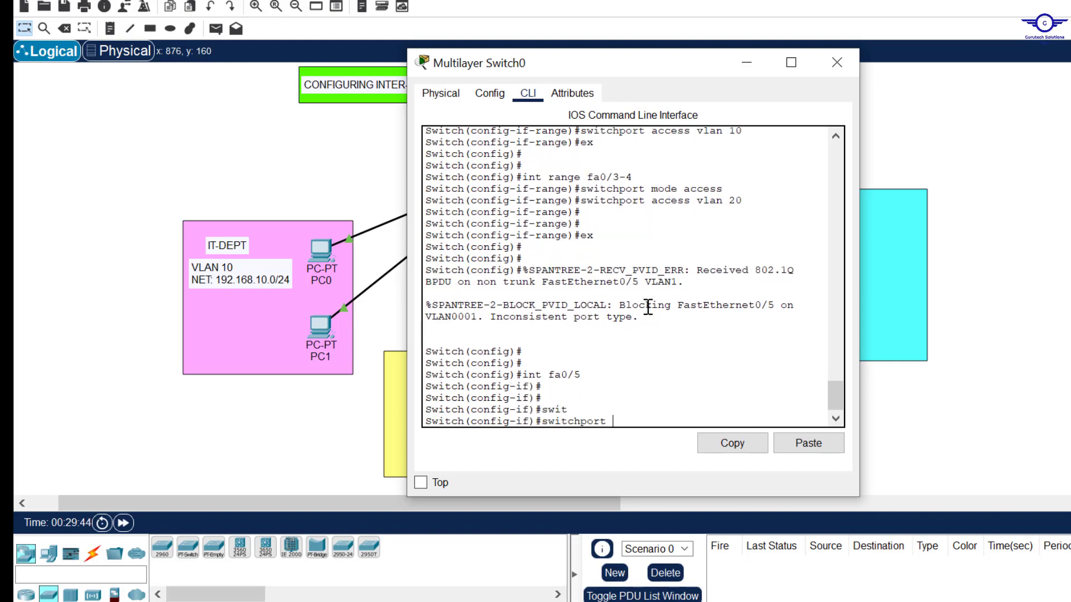
{"action": "left_click_drag", "start_coordinate": [642, 69], "coordinate": [831, 70]}
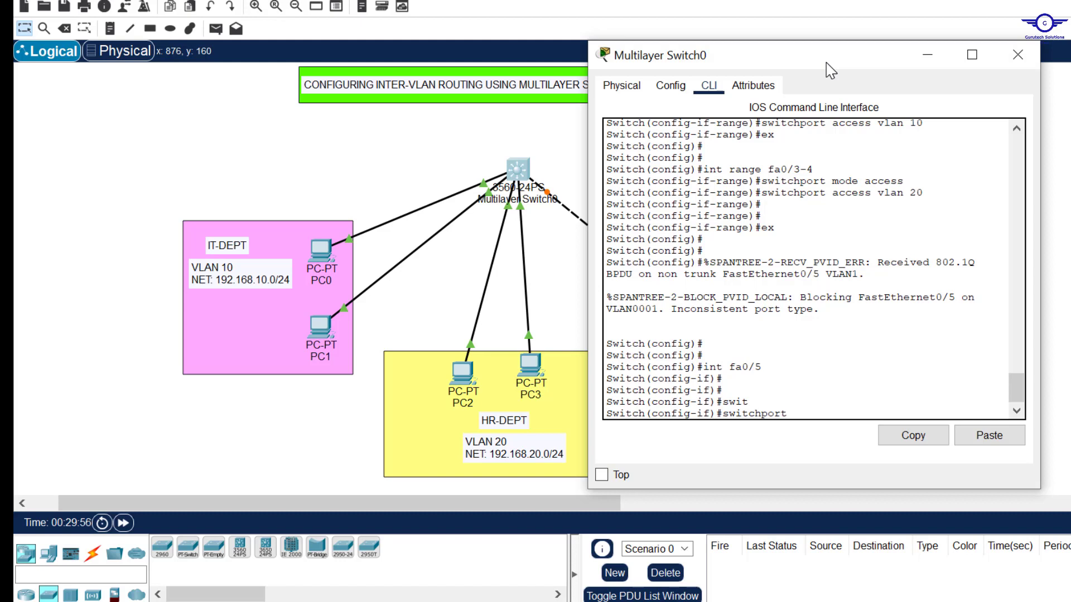
{"action": "key", "text": "Return"}
{"action": "key", "text": "Return"}
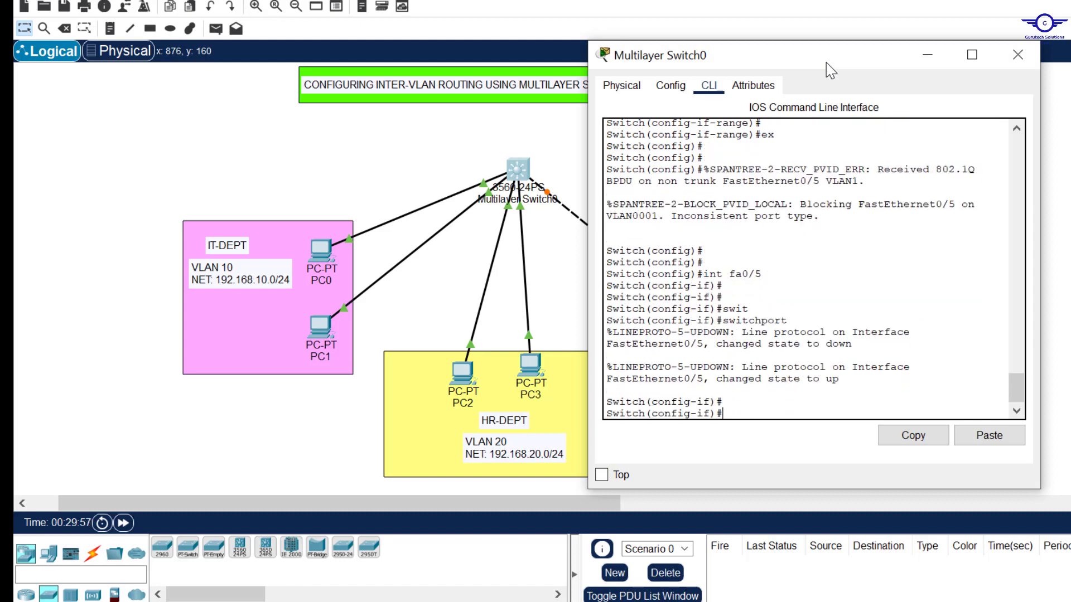
- Try to set Multilayer Switch0's fa0/5 port to trunk mode and highlight the command's response
{"action": "key", "text": "Up"}
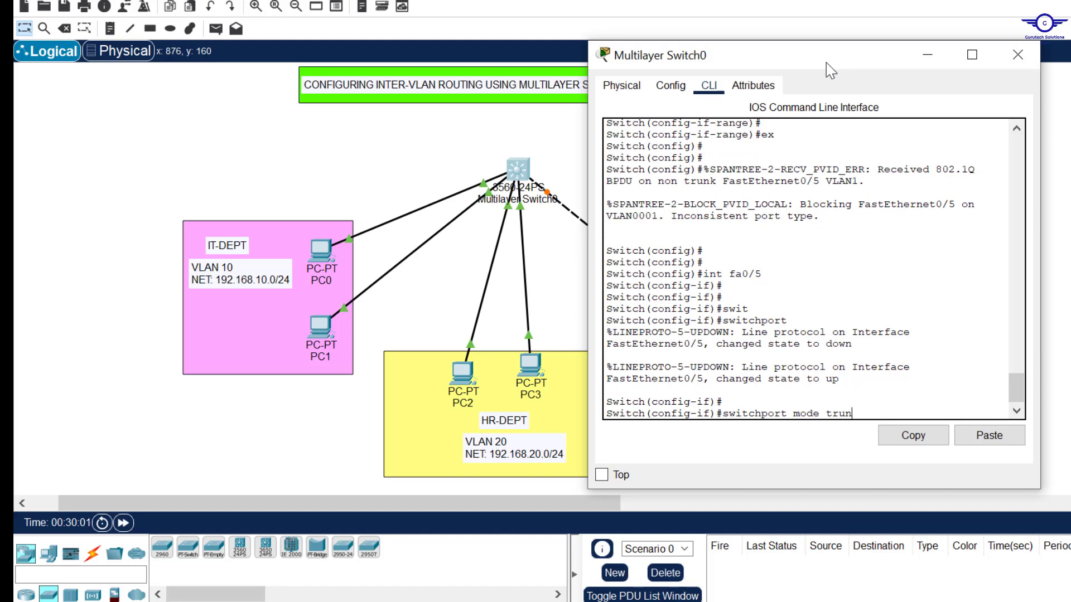
{"action": "key", "text": "Tab"}
{"action": "key", "text": "Return"}
{"action": "key", "text": "Return"}
{"action": "key", "text": "Return"}
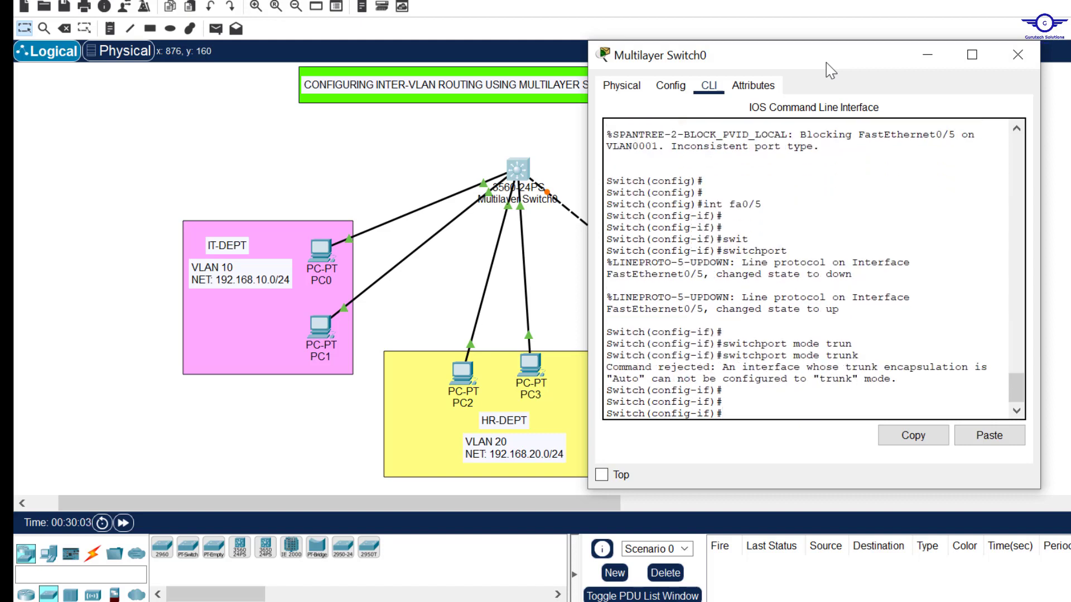
{"action": "left_click_drag", "start_coordinate": [896, 379], "coordinate": [608, 372]}
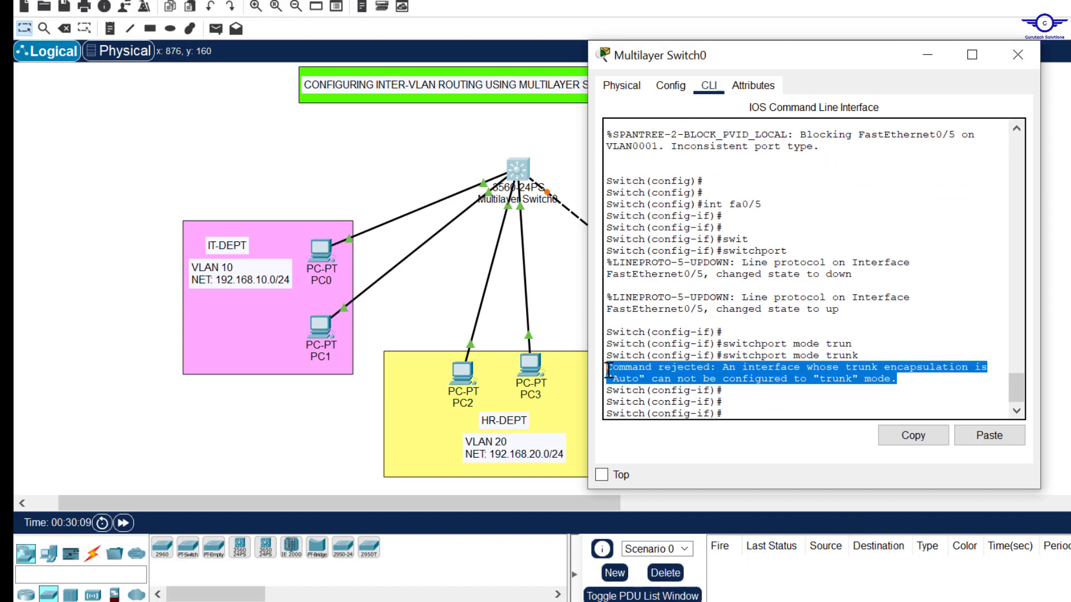
{"action": "left_click", "coordinate": [792, 407]}
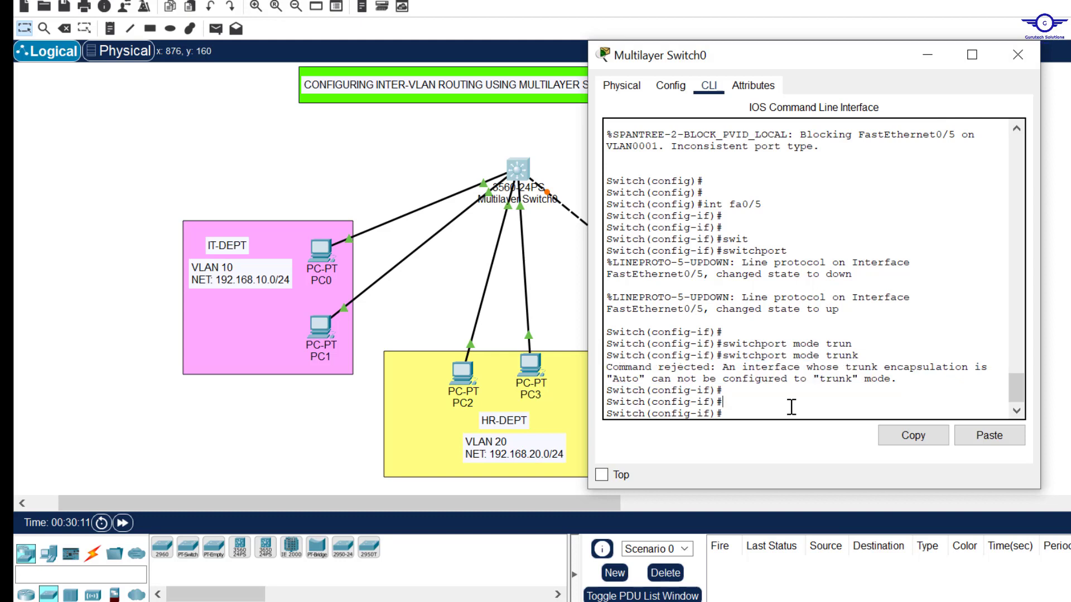
- Set the trunk encapsulation of Multilayer Switch0's fa0/5 port to dot1q
{"action": "key", "text": "Return"}
{"action": "key", "text": "Return"}
{"action": "key", "text": "Return"}
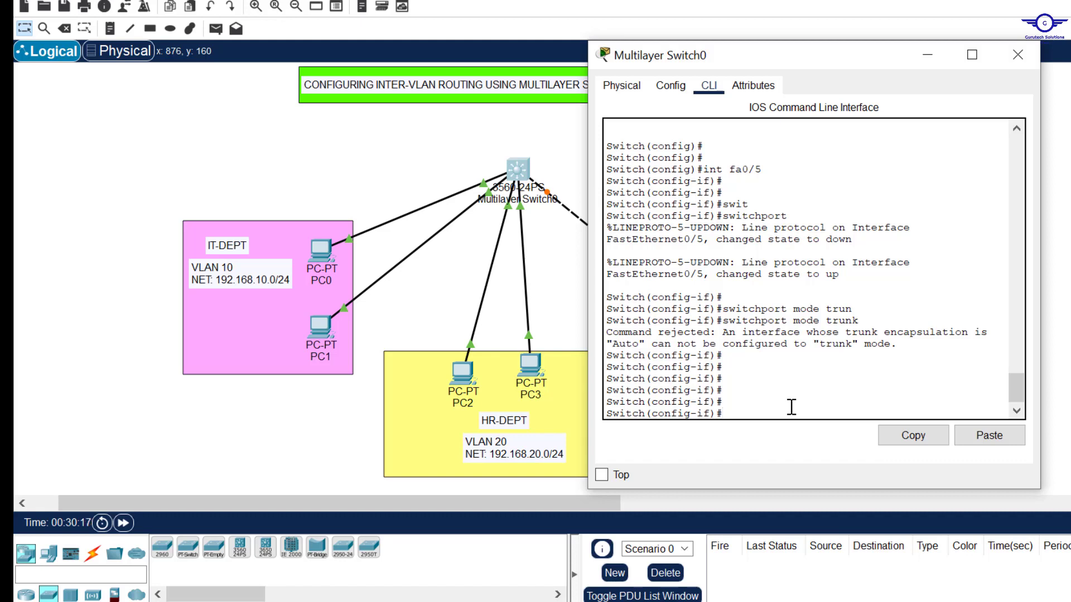
{"action": "type", "text": "swit"}
{"action": "key", "text": "Tab"}
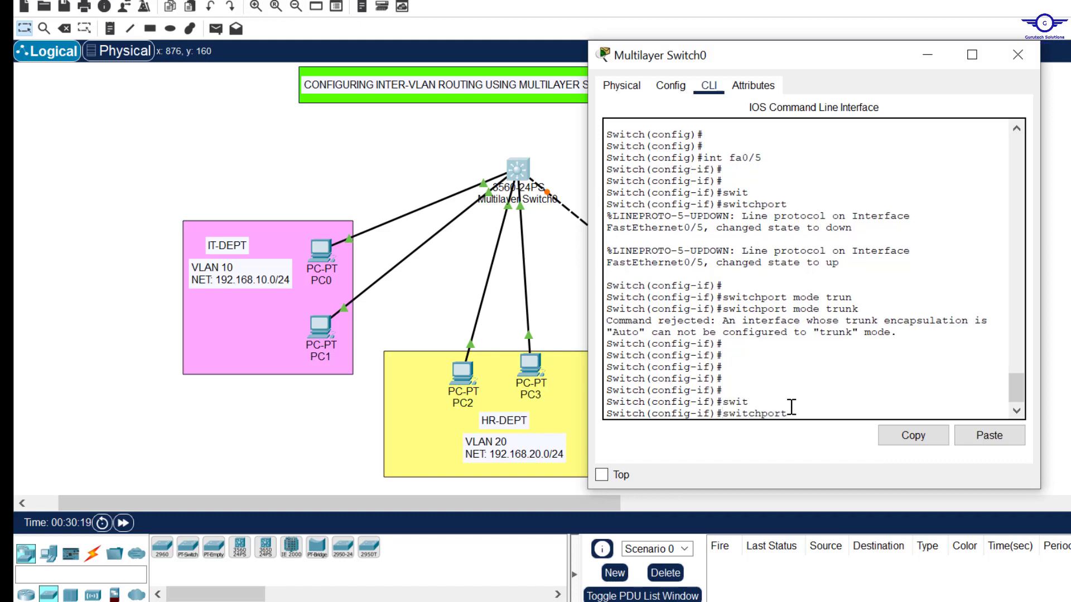
{"action": "type", "text": "tr"}
{"action": "key", "text": "Tab"}
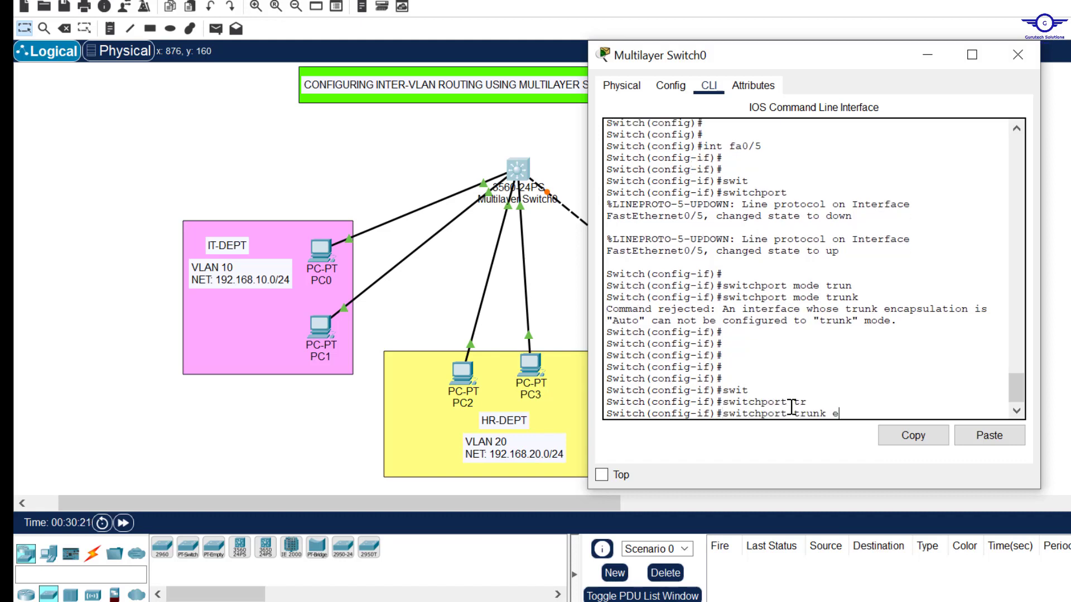
{"action": "type", "text": "e"}
{"action": "key", "text": "Tab"}
{"action": "type", "text": "d"}
{"action": "key", "text": "Tab"}
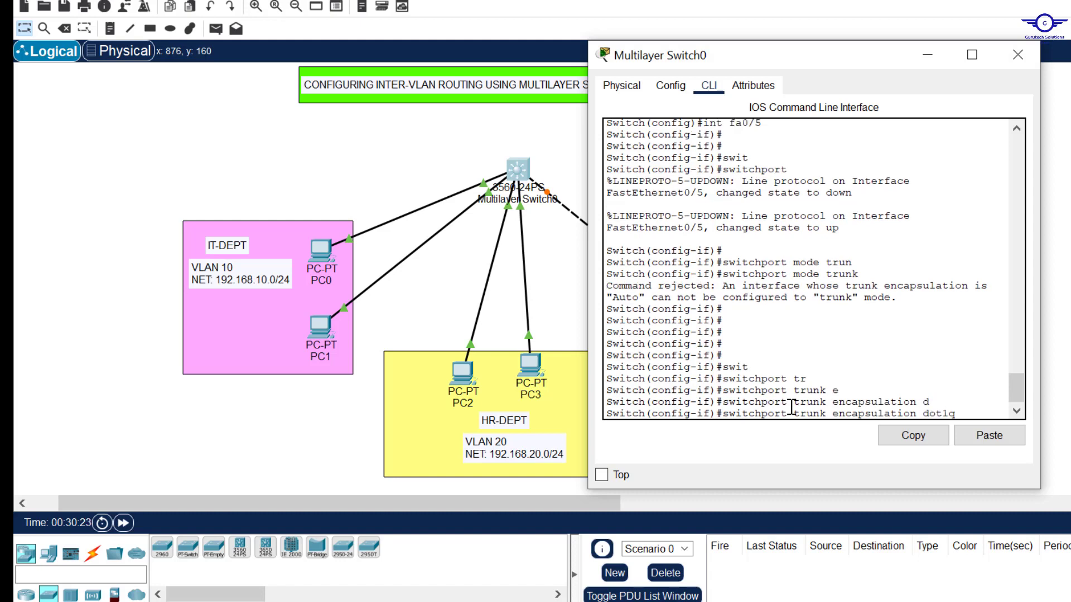
{"action": "key", "text": "Return"}
{"action": "key", "text": "Return"}
{"action": "key", "text": "Return"}
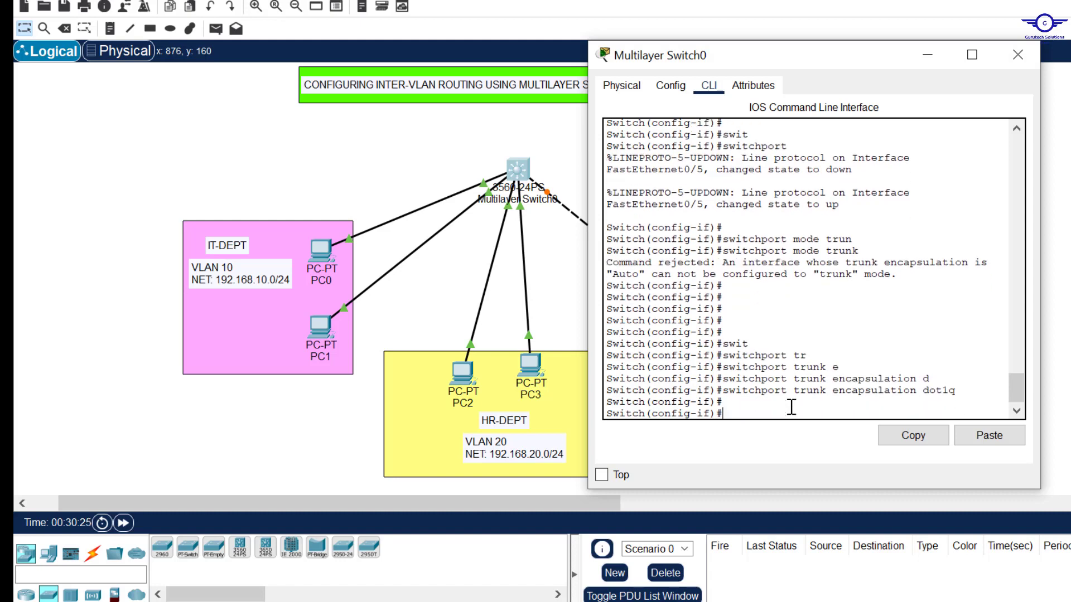
- Apply switchport mode trunk to Multilayer Switch0's fa0/5 port and highlight the encapsulation and trunk mode commands
{"action": "key", "text": "Up"}
{"action": "key", "text": "Up"}
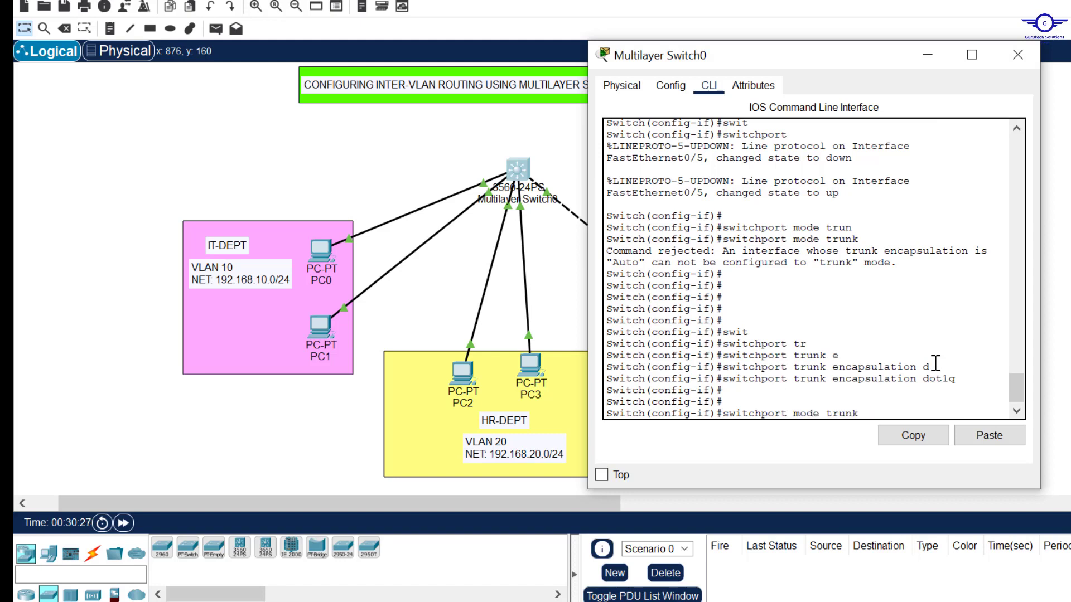
{"action": "key", "text": "Return"}
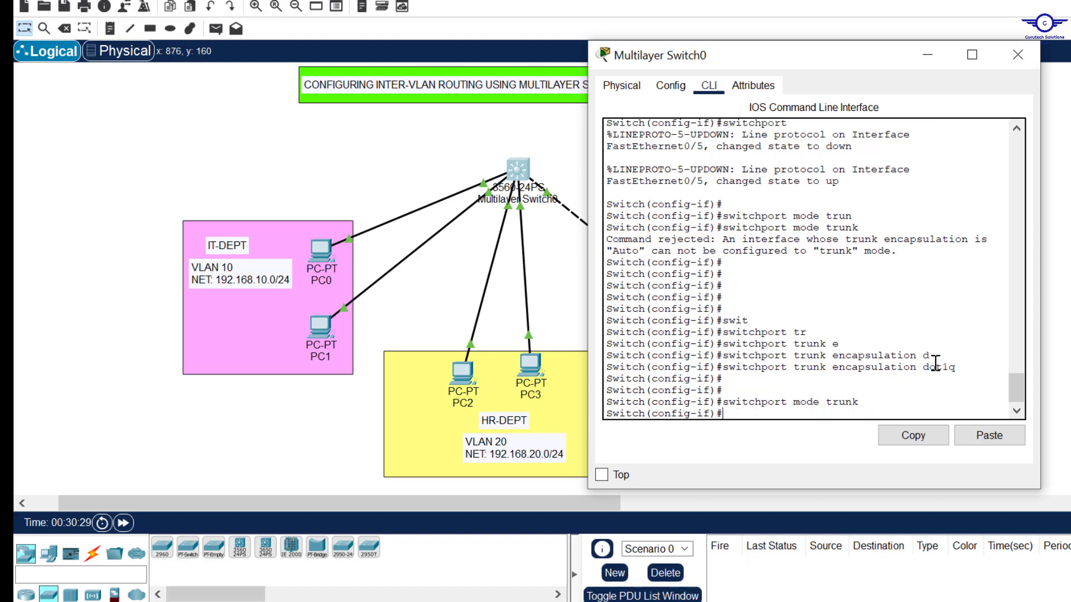
{"action": "key", "text": "Return"}
{"action": "key", "text": "Return"}
{"action": "key", "text": "Return"}
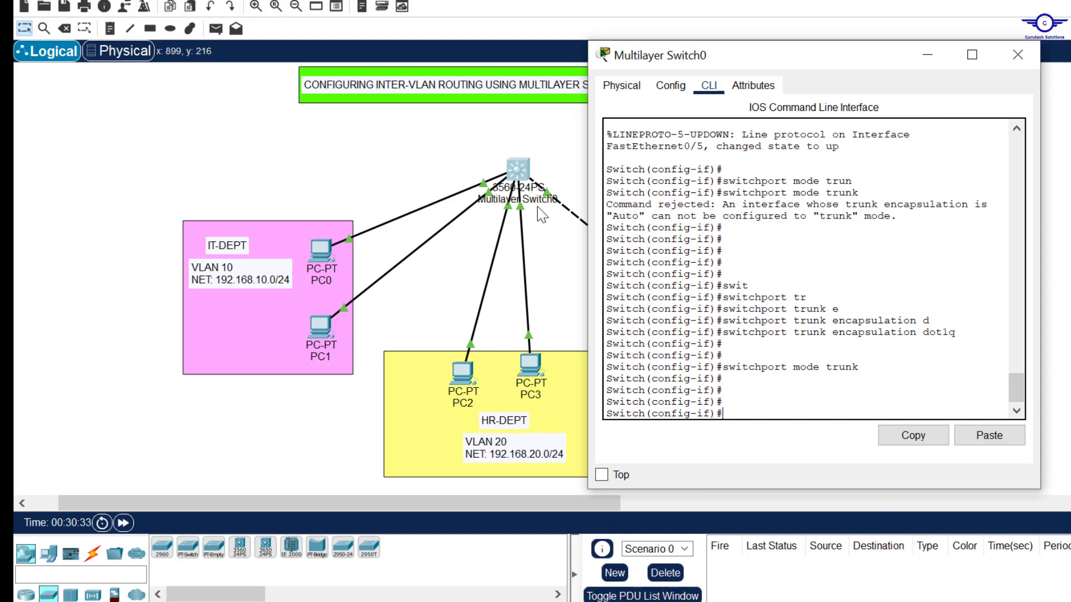
{"action": "left_click_drag", "start_coordinate": [965, 333], "coordinate": [726, 333]}
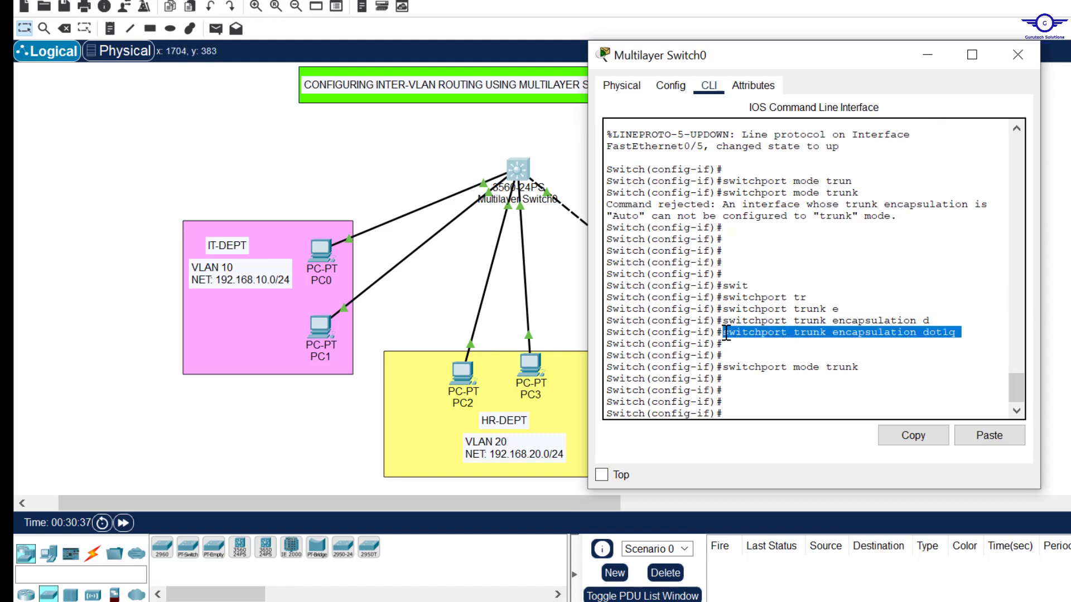
{"action": "left_click_drag", "start_coordinate": [866, 367], "coordinate": [717, 368]}
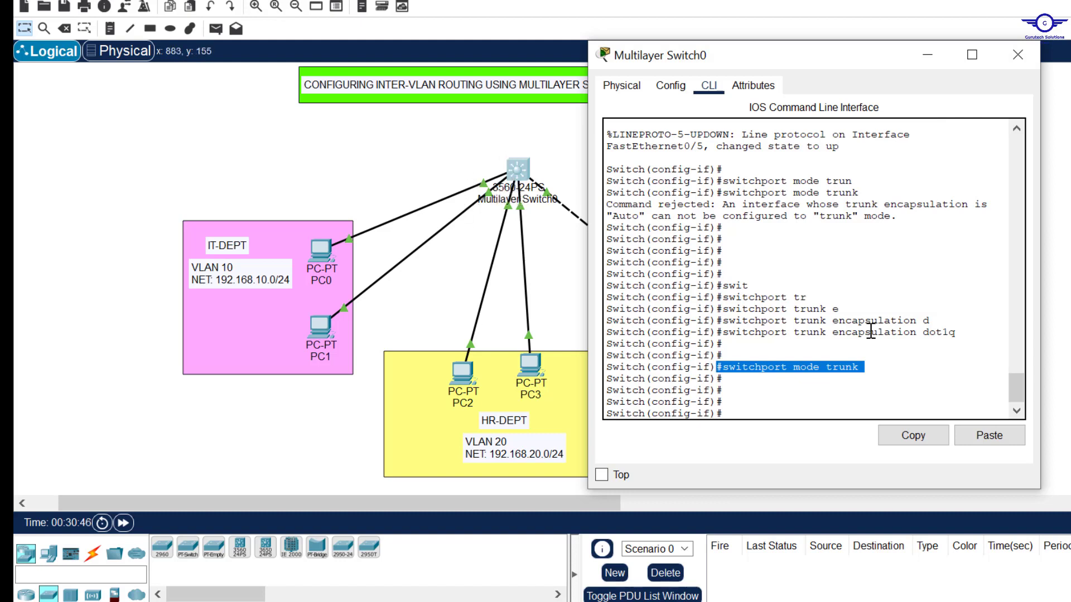
{"action": "left_click_drag", "start_coordinate": [963, 335], "coordinate": [726, 336]}
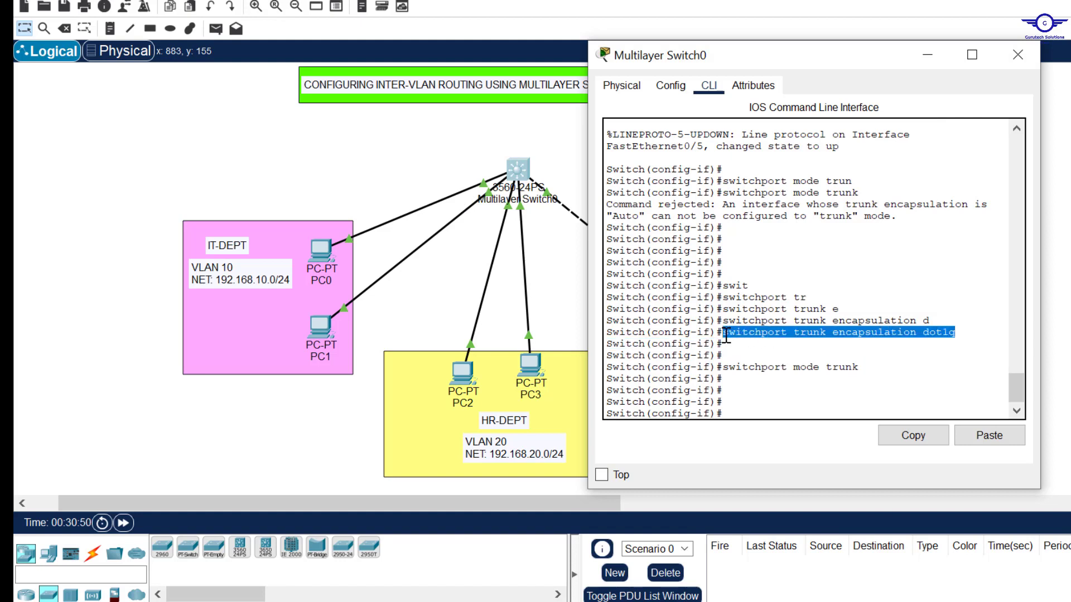
{"action": "left_click_drag", "start_coordinate": [874, 367], "coordinate": [726, 368]}
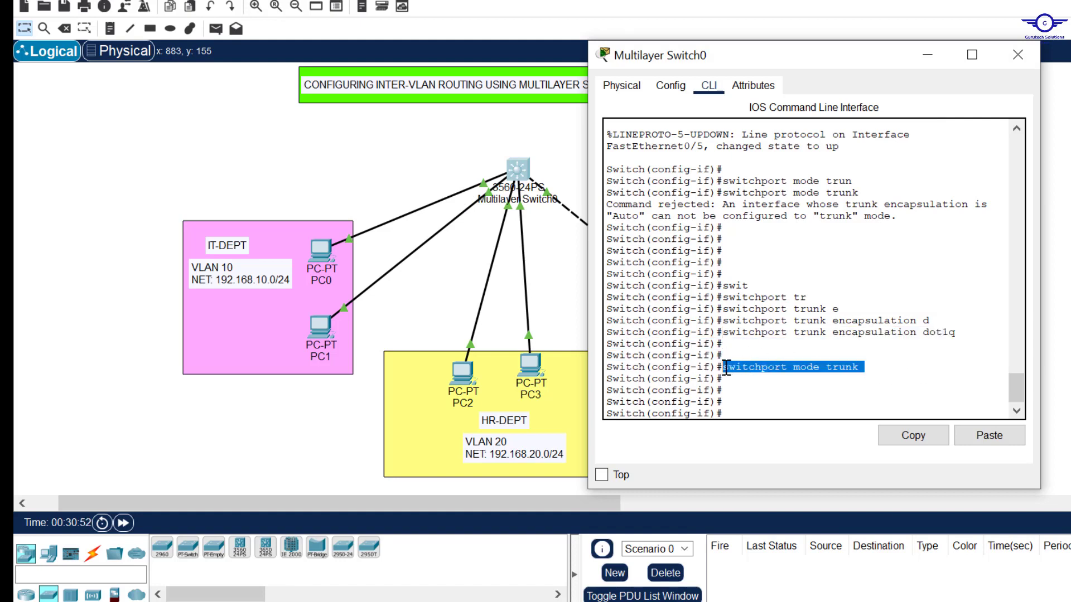
- Exit the fa0/5 interface configuration on Multilayer Switch0 to global configuration mode
{"action": "left_click", "coordinate": [756, 400]}
{"action": "key", "text": "Return"}
{"action": "type", "text": "exi"}
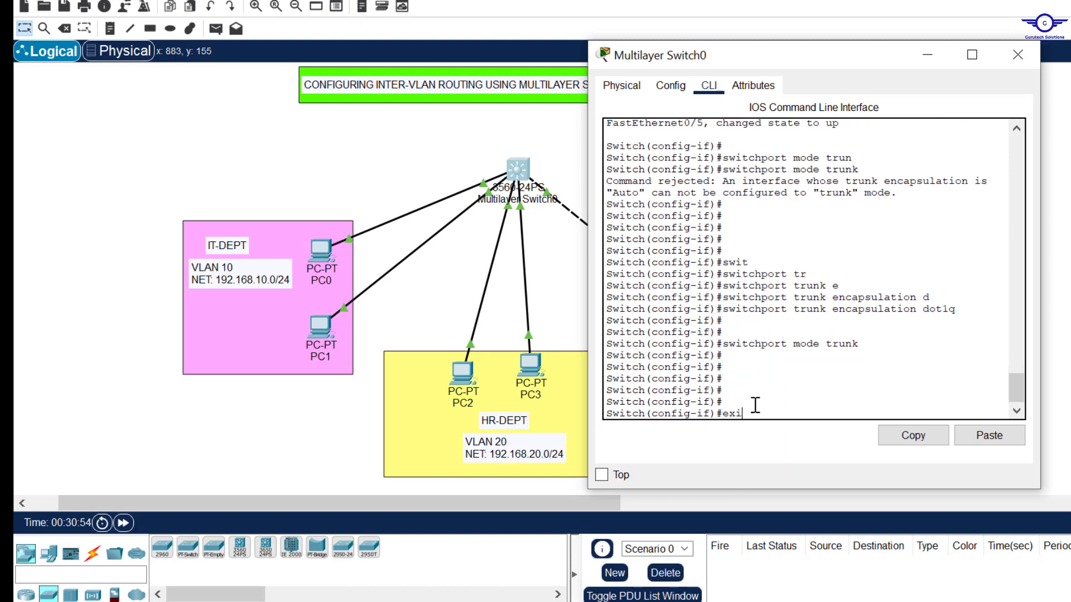
{"action": "type", "text": "t"}
{"action": "key", "text": "Return"}
{"action": "key", "text": "Return"}
{"action": "key", "text": "Return"}
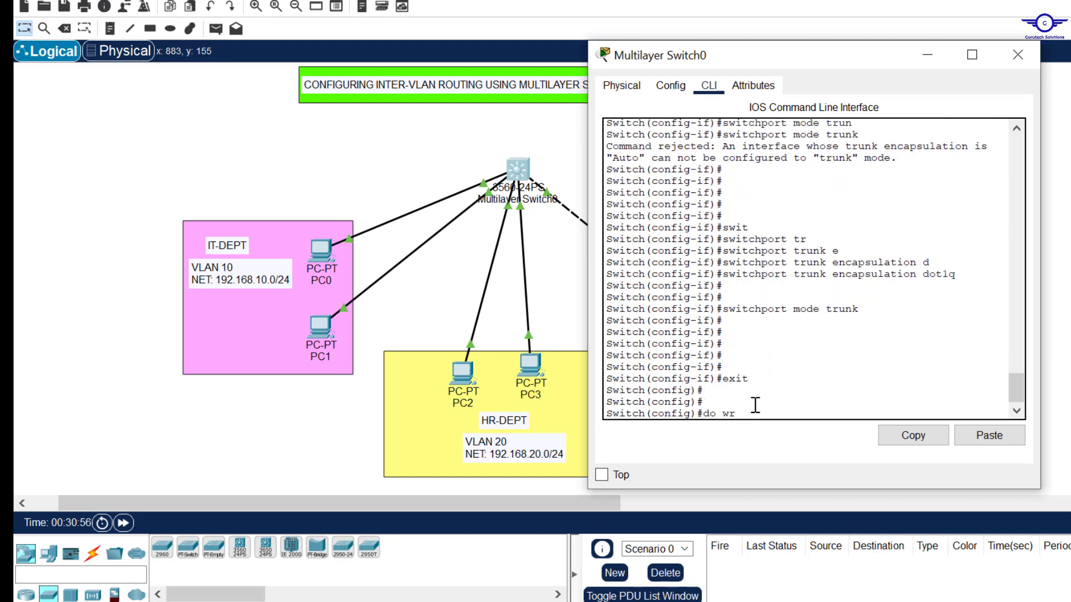
- Save Multilayer Switch0's configuration with do wr, and highlight instruction 4 on PC IP addressing in config-guide.txt in Notepad
{"action": "type", "text": "do wr"}
{"action": "key", "text": "Return"}
{"action": "key", "text": "alt+Tab"}
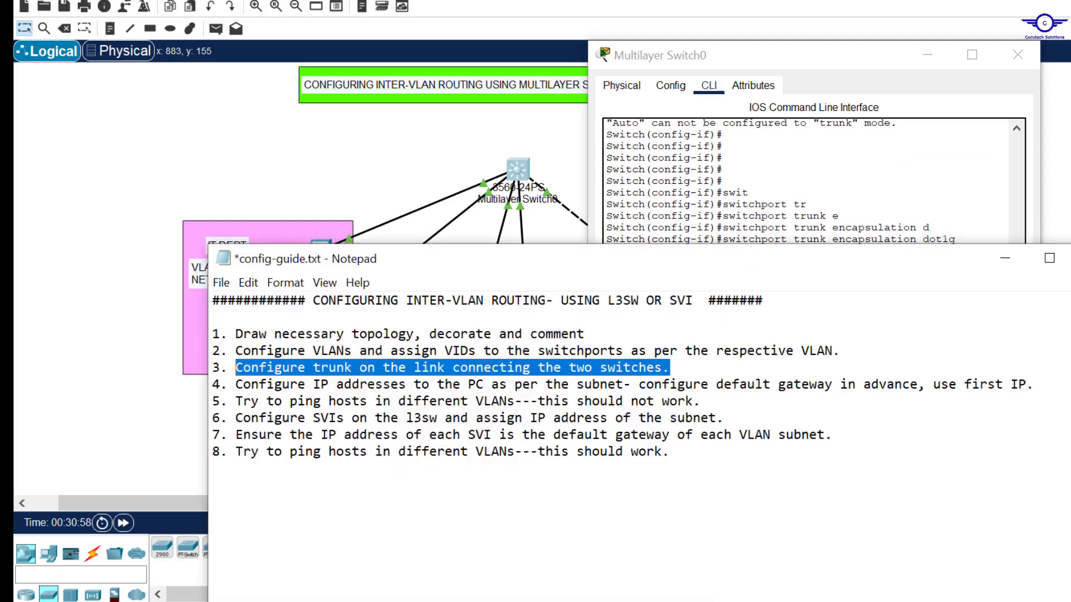
{"action": "left_click_drag", "start_coordinate": [240, 388], "coordinate": [1070, 385]}
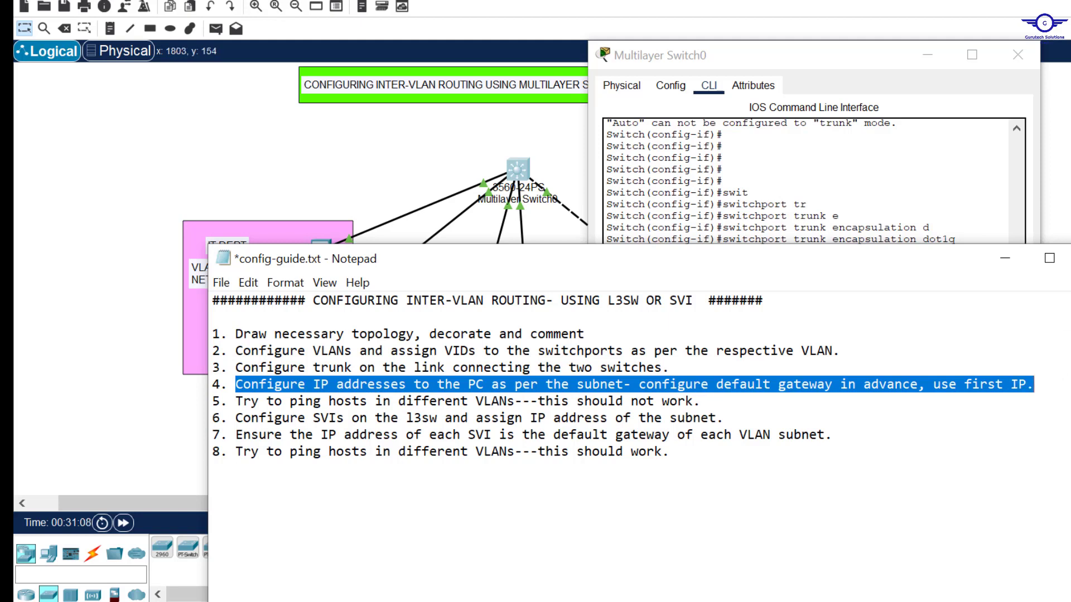
{"action": "left_click", "coordinate": [1060, 190]}
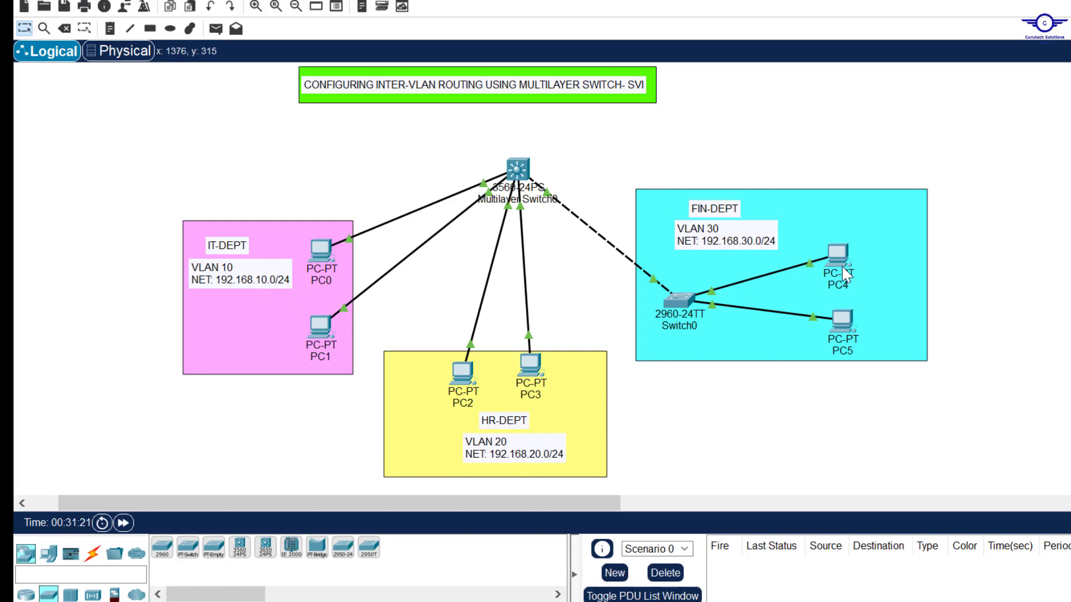
- Set PC0's static IPv4 address to 192.168.10.5 and copy the address for reuse
{"action": "left_click", "coordinate": [323, 250]}
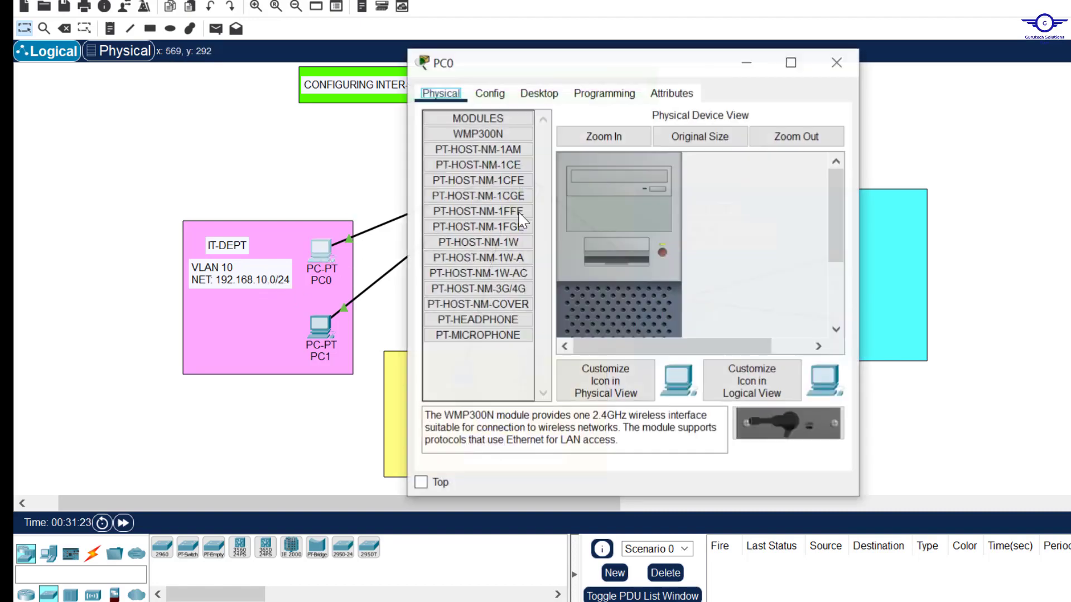
{"action": "left_click", "coordinate": [532, 96]}
{"action": "left_click", "coordinate": [468, 148]}
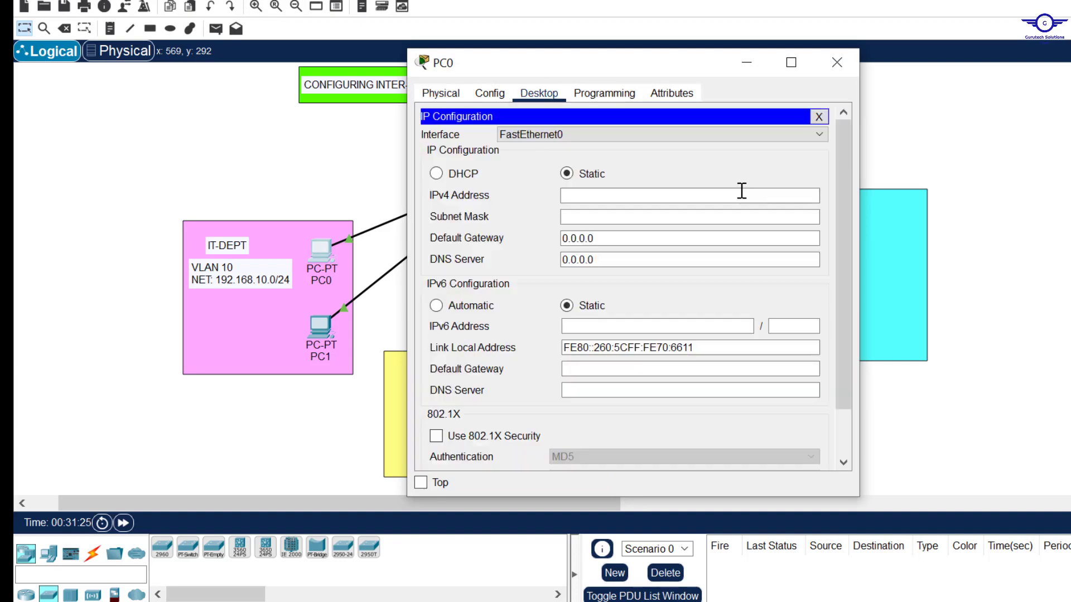
{"action": "left_click", "coordinate": [602, 191]}
{"action": "type", "text": "19"}
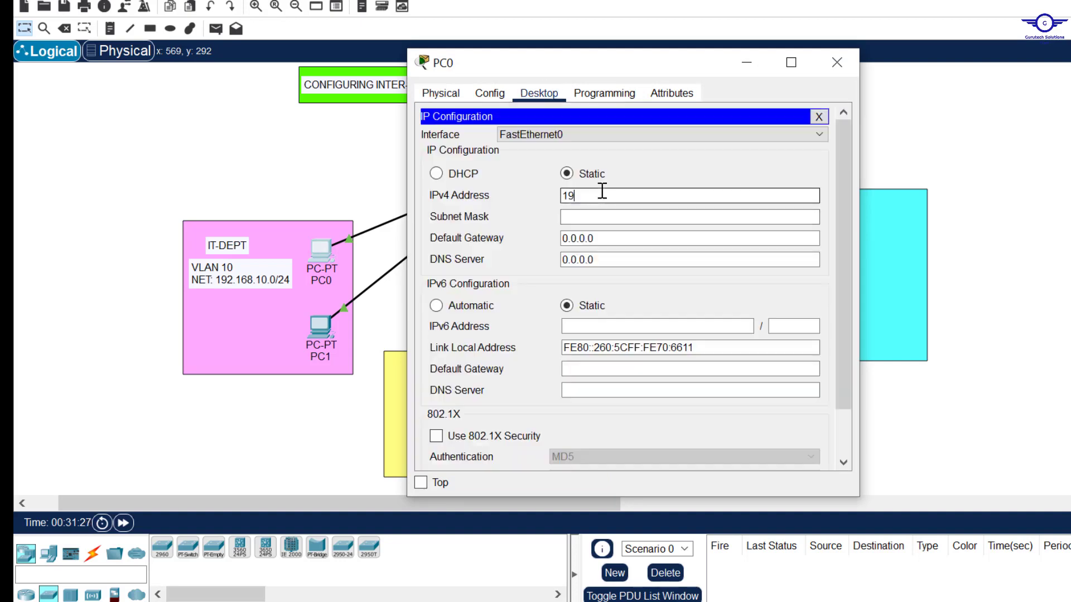
{"action": "type", "text": "2.168.10.5"}
{"action": "key", "text": "ctrl+a"}
{"action": "key", "text": "ctrl+c"}
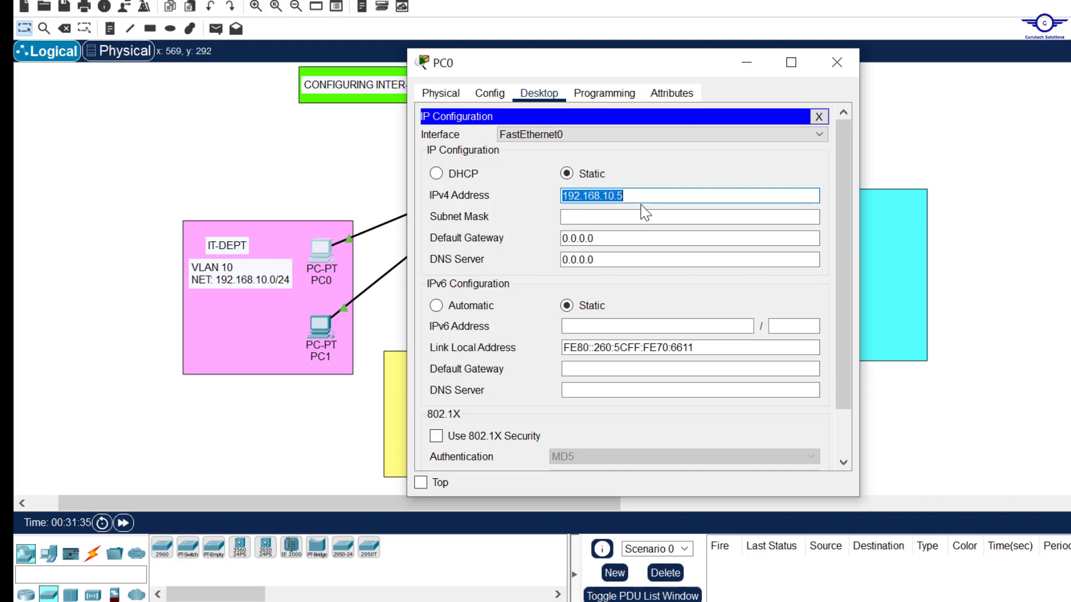
- Fill in PC0's subnet mask 255.255.255.0 and set its default gateway to the subnet's first IP
{"action": "key", "text": "Tab"}
{"action": "key", "text": "Tab"}
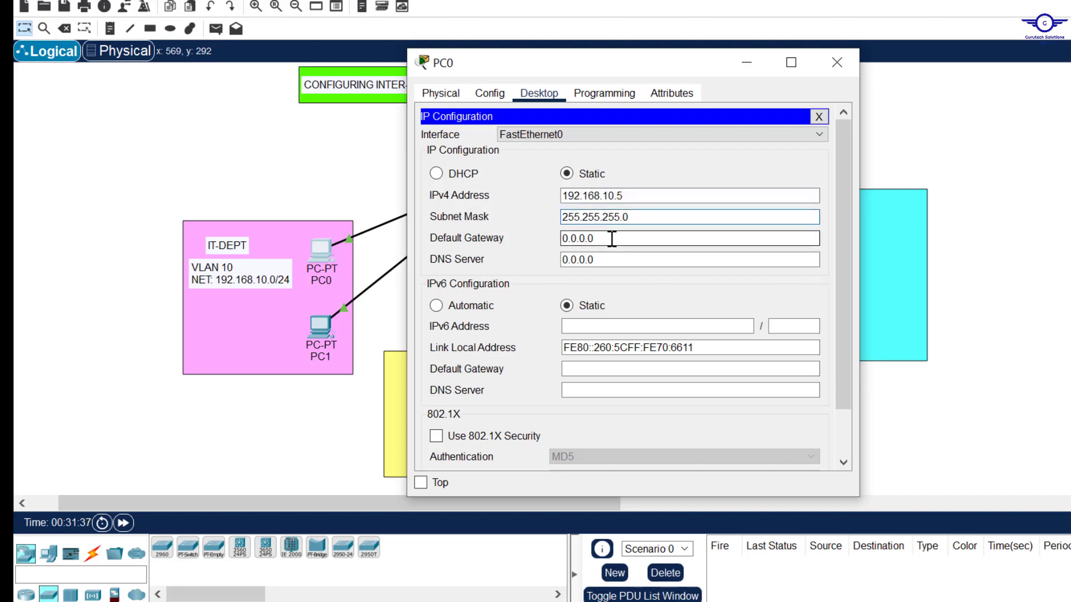
{"action": "key", "text": "ctrl+v"}
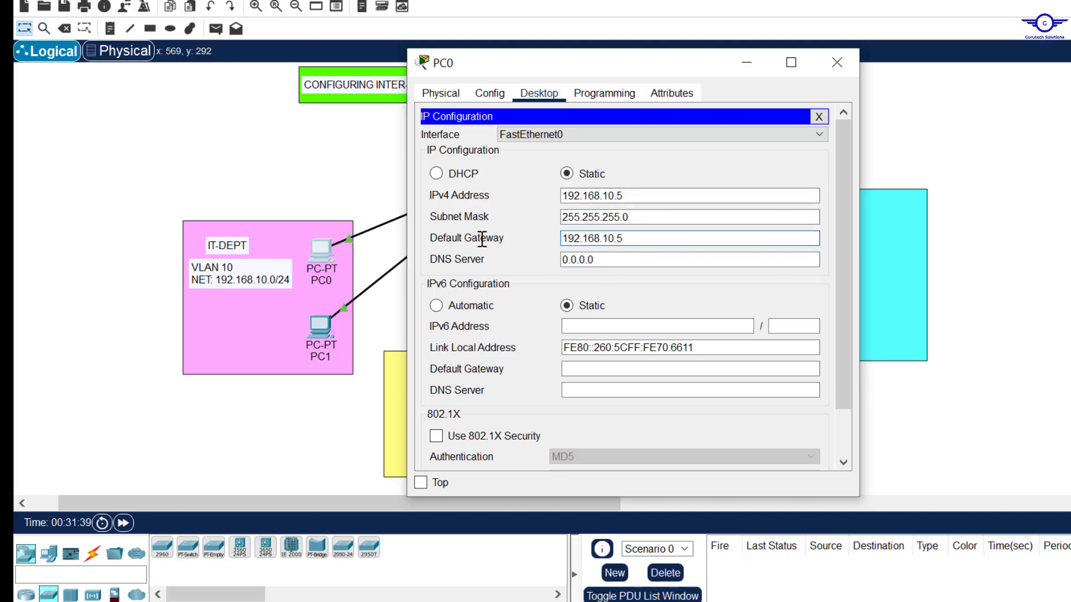
{"action": "key", "text": "BackSpace"}
{"action": "left_click", "coordinate": [835, 62]}
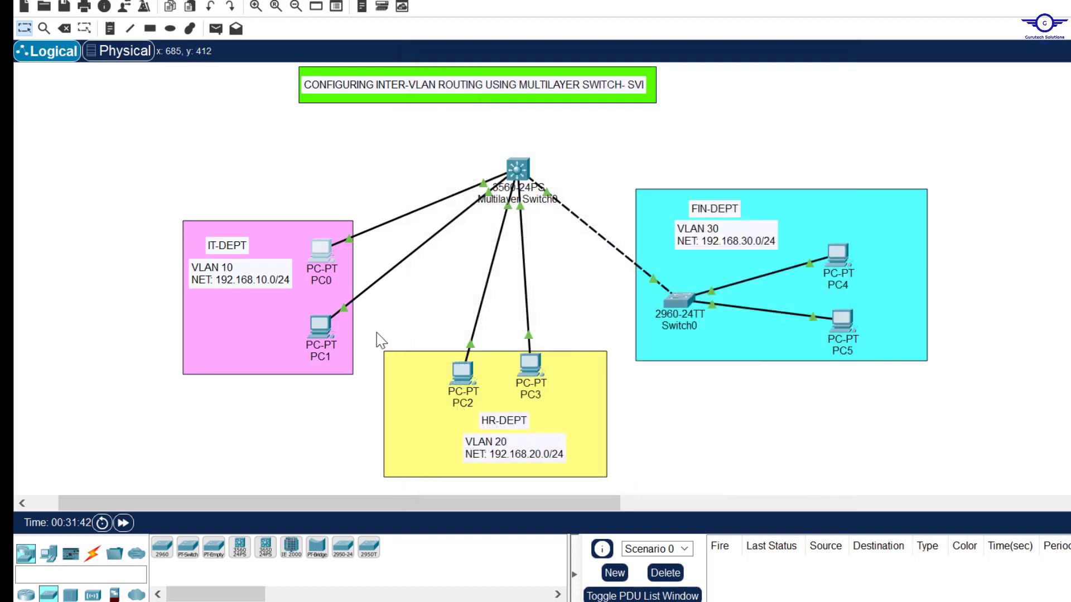
- Configure PC1 with static IPv4 address 192.168.10.6, its default subnet mask and default gateway 192.168.10.1
{"action": "left_click", "coordinate": [320, 328]}
{"action": "left_click", "coordinate": [544, 97]}
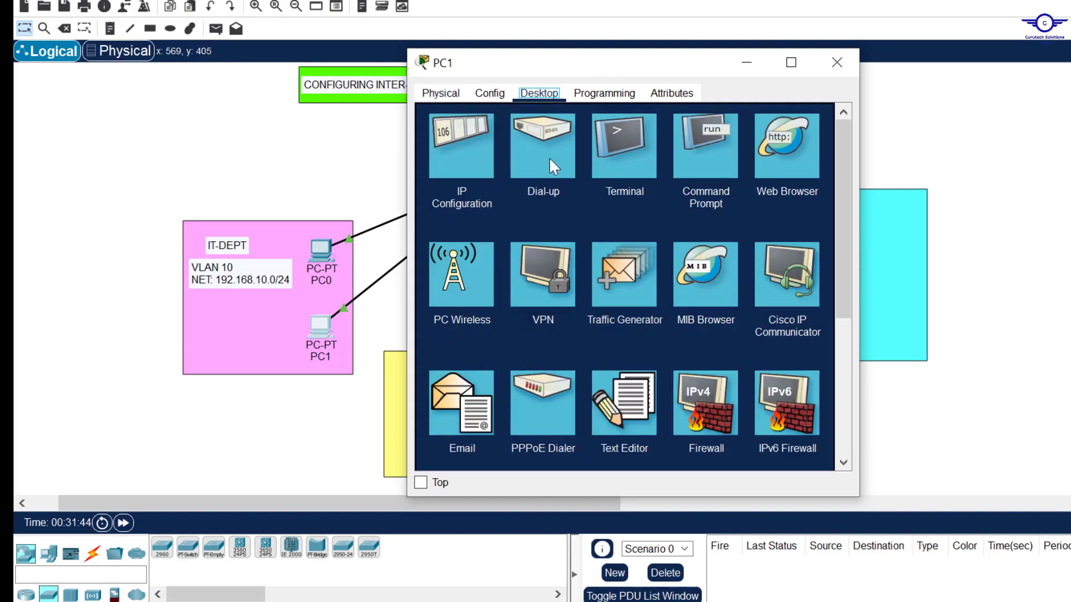
{"action": "left_click", "coordinate": [483, 165]}
{"action": "left_click", "coordinate": [590, 192]}
{"action": "type", "text": "192.168.10.6"}
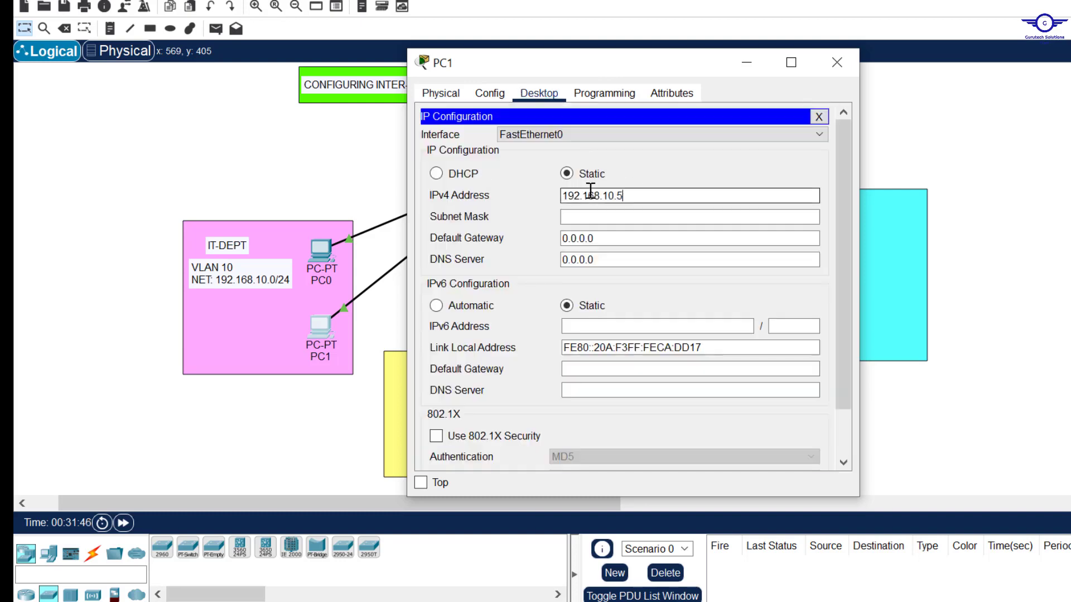
{"action": "key", "text": "Tab"}
{"action": "key", "text": "Tab"}
{"action": "type", "text": "192.168.10.1"}
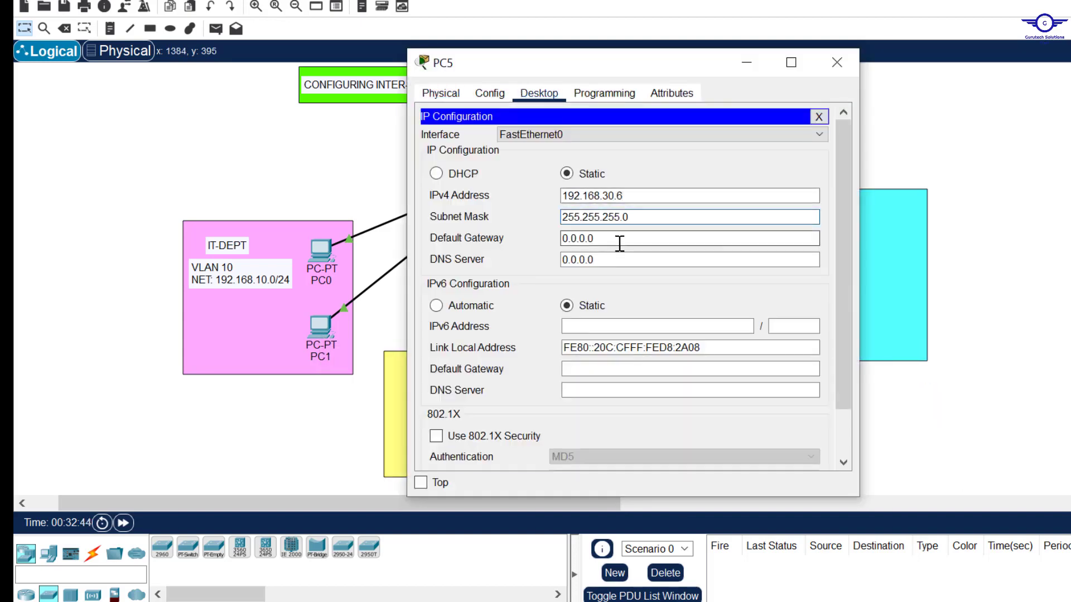
- Set PC5's default gateway to 192.168.30.1 and close its configuration window
{"action": "left_click_drag", "start_coordinate": [619, 241], "coordinate": [450, 234]}
{"action": "type", "text": "192.168.30.6"}
{"action": "key", "text": "BackSpace"}
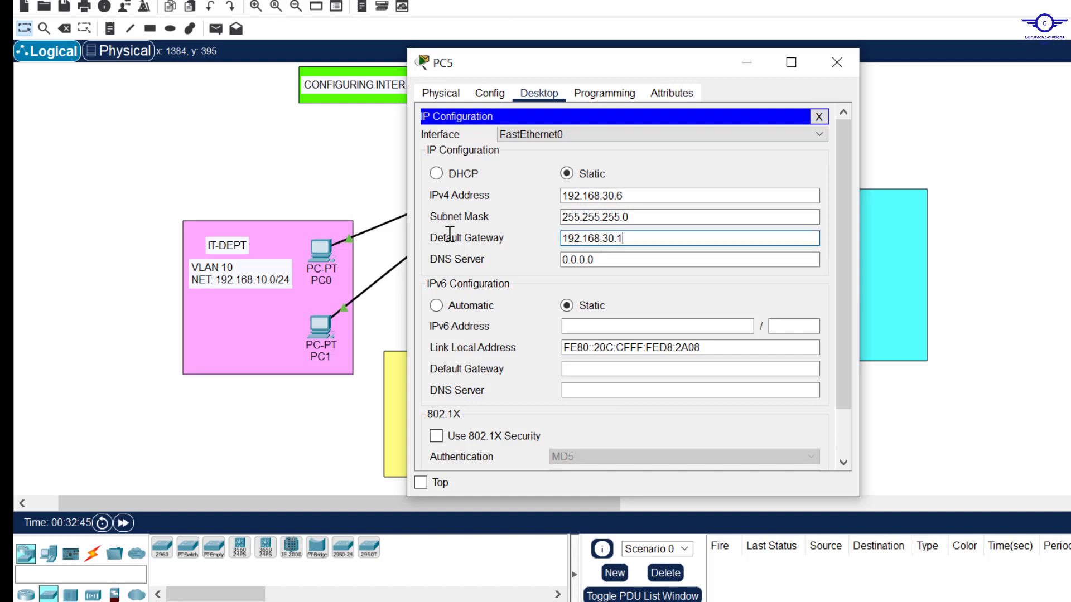
{"action": "left_click", "coordinate": [837, 64]}
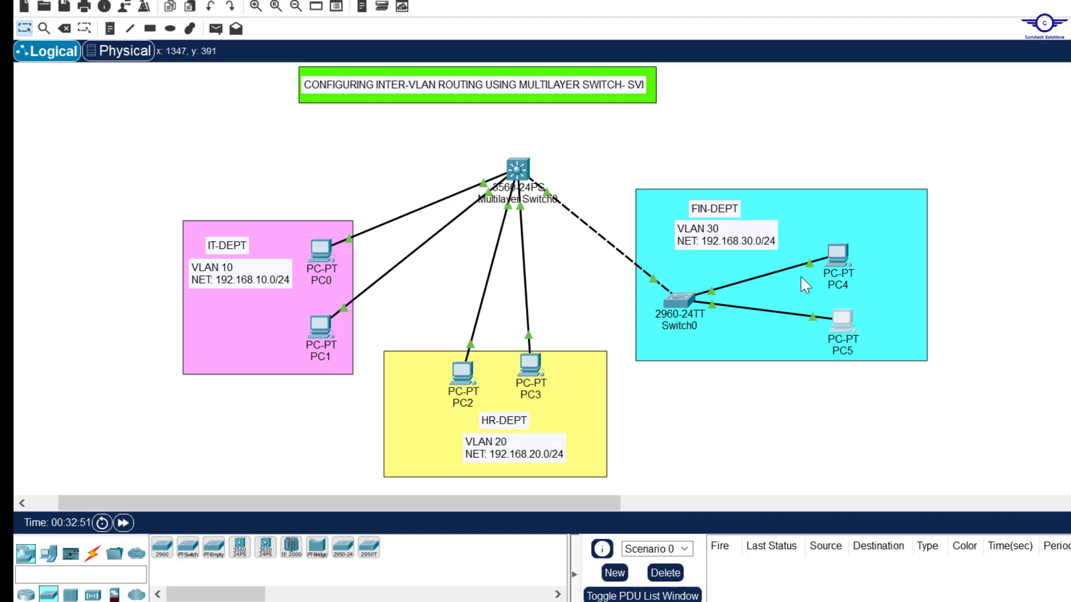
- Consult the configuration guide, and ping 192.168.20.5 from PC0's command prompt
{"action": "key", "text": "alt+Tab"}
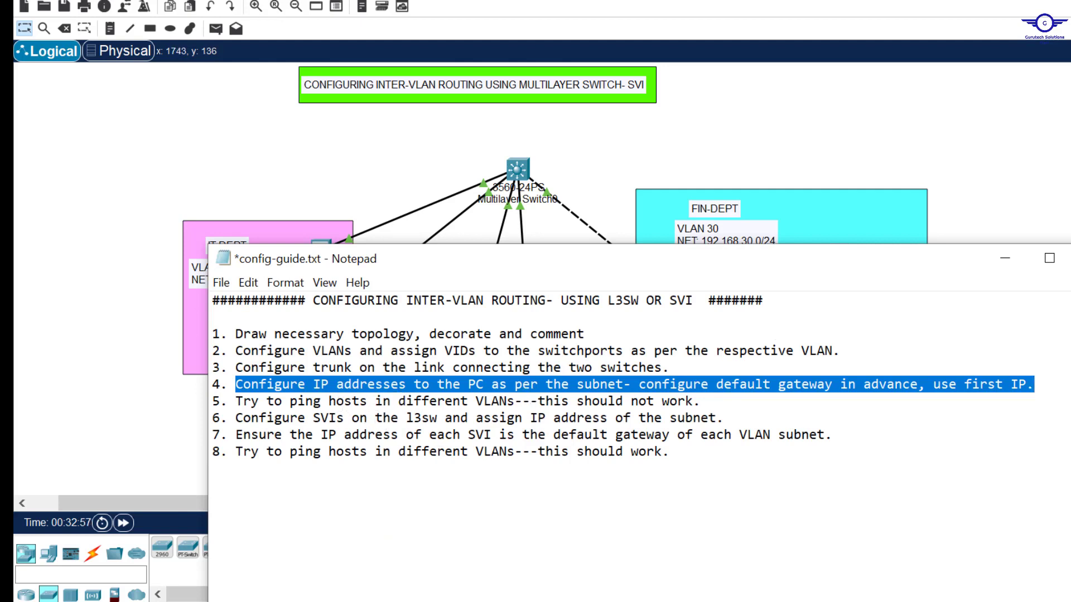
{"action": "key", "text": "alt+Tab"}
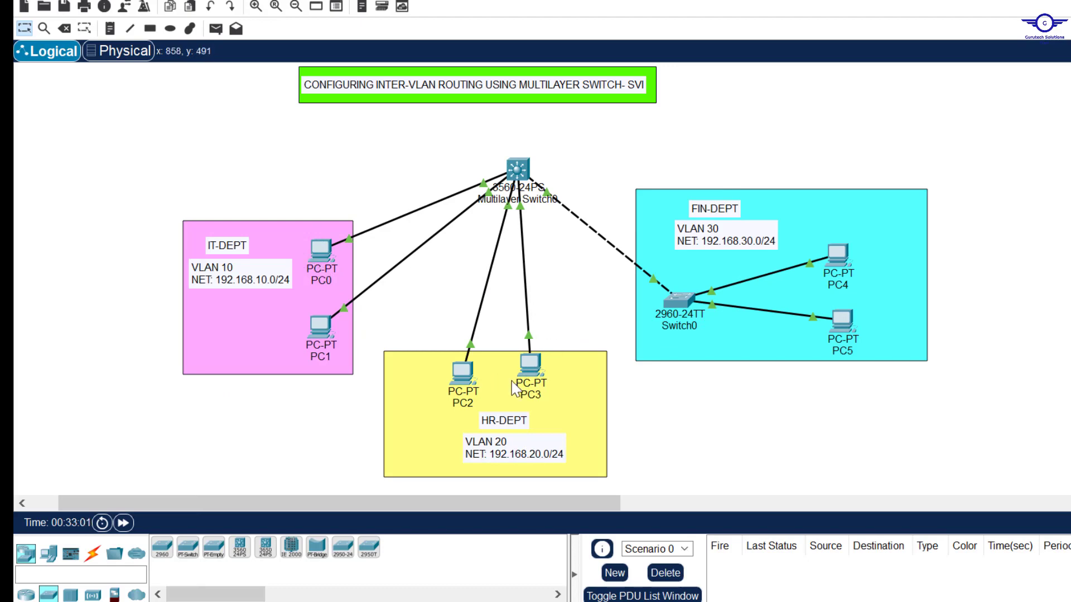
{"action": "left_click", "coordinate": [323, 253]}
{"action": "left_click", "coordinate": [624, 168]}
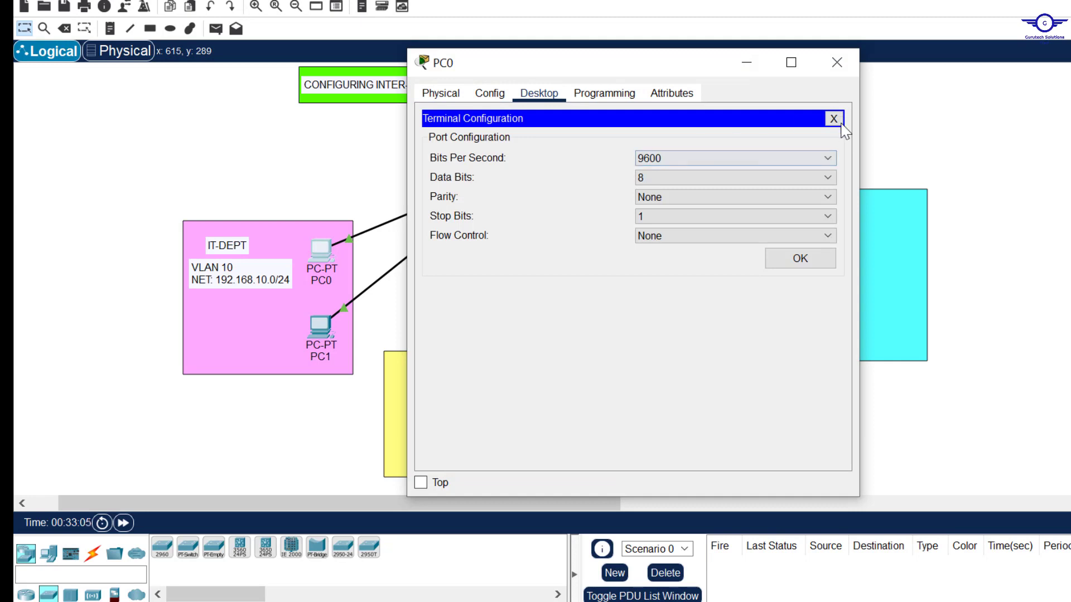
{"action": "left_click", "coordinate": [835, 115]}
{"action": "left_click", "coordinate": [695, 162]}
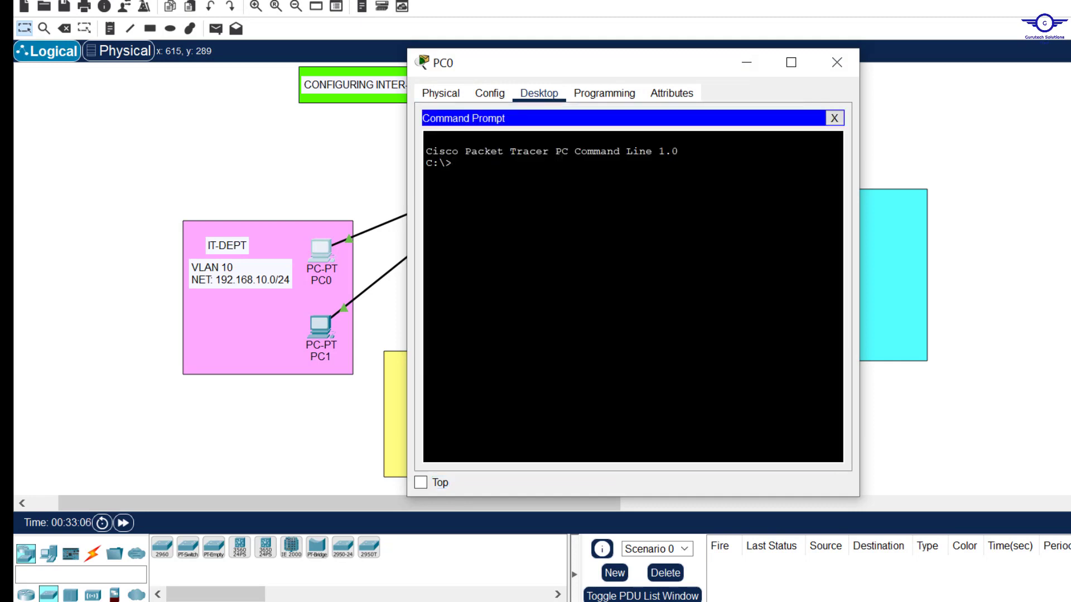
{"action": "type", "text": "ping 192.168.20.5"}
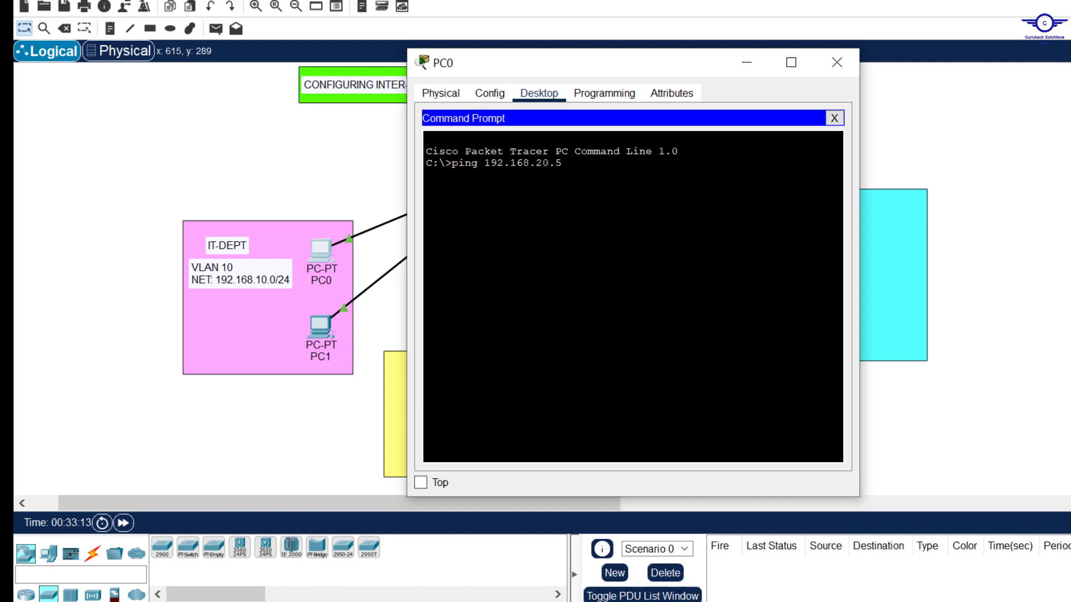
{"action": "key", "text": "Return"}
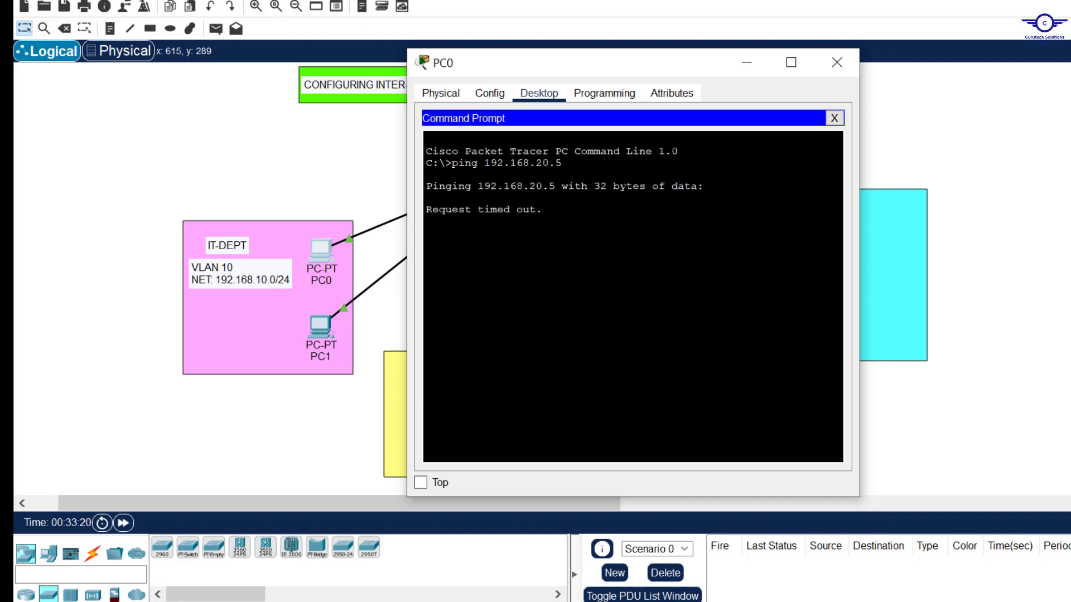
- Stop the running ping, ping 192.168.30.5 from PC0, and close the PC0 window
{"action": "key", "text": "ctrl+c"}
{"action": "type", "text": "ping 192.168.30.5"}
{"action": "key", "text": "Return"}
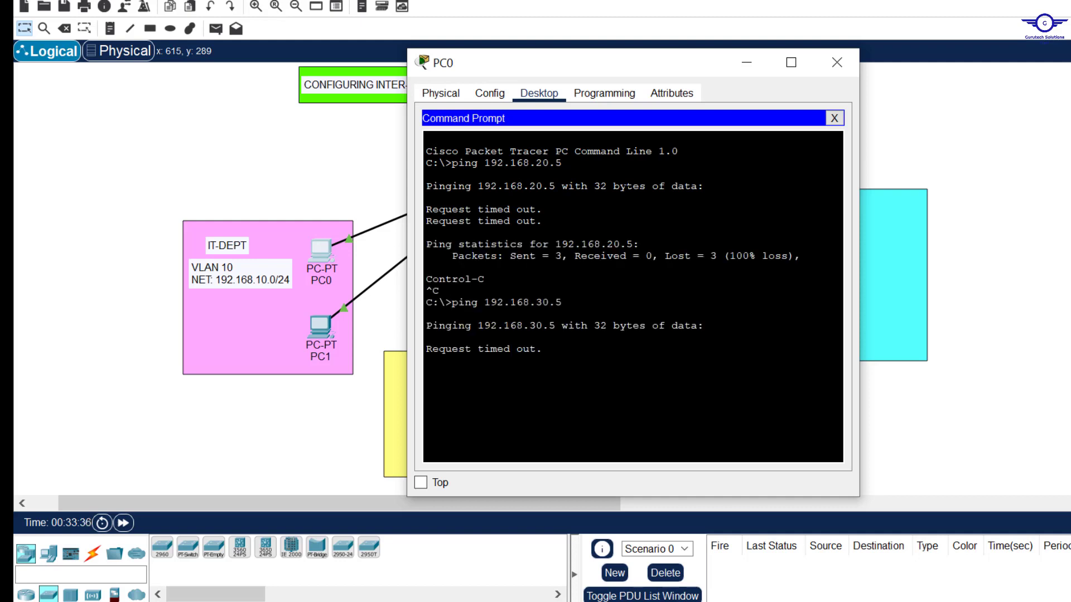
{"action": "left_click", "coordinate": [841, 76]}
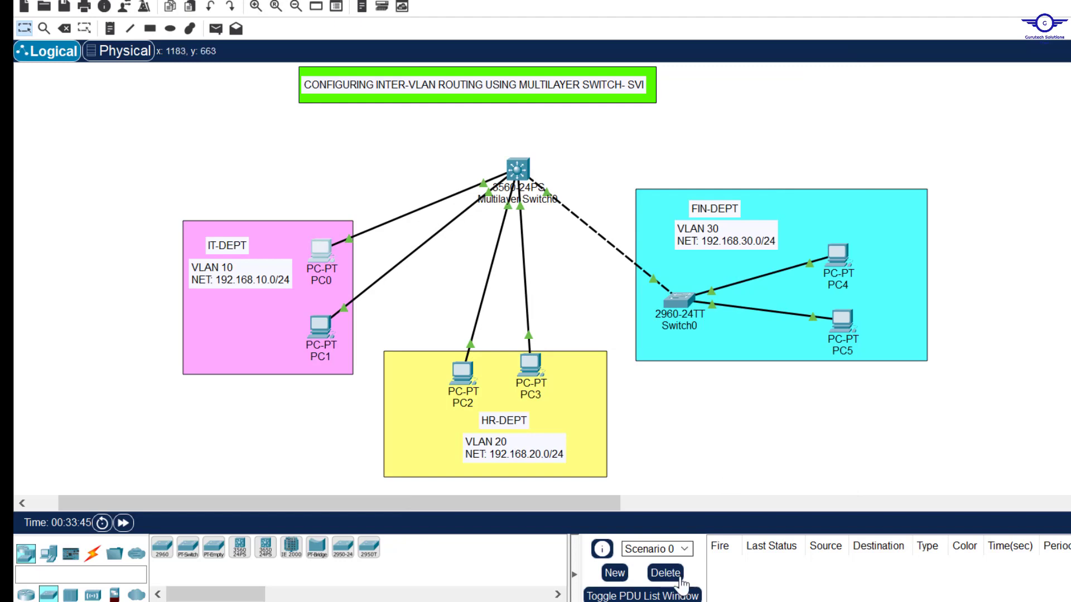
- Highlight instruction 6 on configuring SVIs in config-guide.txt in Notepad, and return to the Packet Tracer topology
{"action": "key", "text": "alt+Tab"}
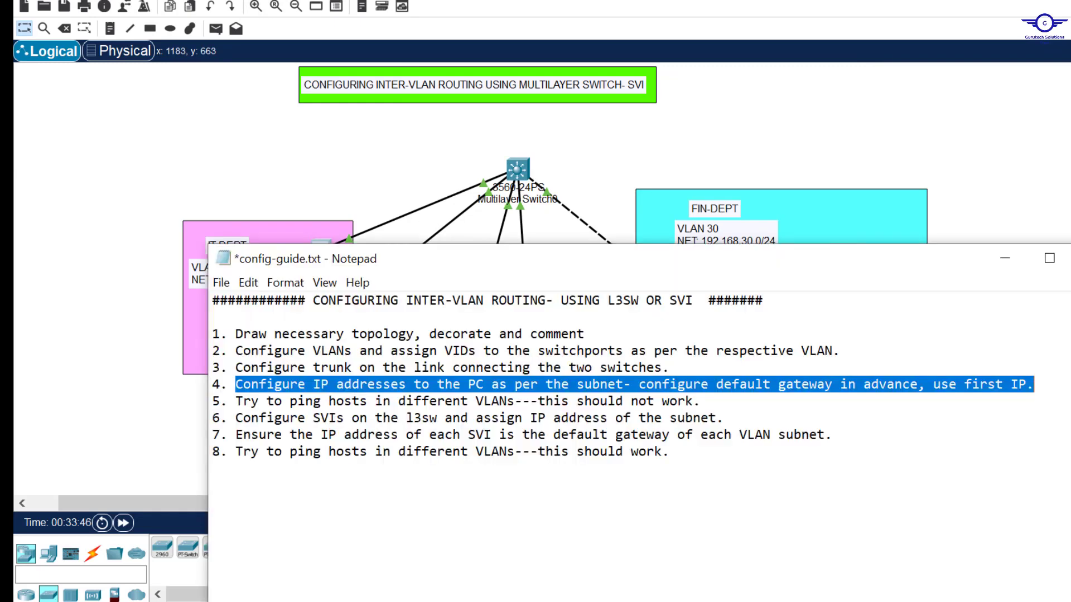
{"action": "left_click", "coordinate": [236, 419]}
{"action": "left_click_drag", "start_coordinate": [239, 422], "coordinate": [731, 423]}
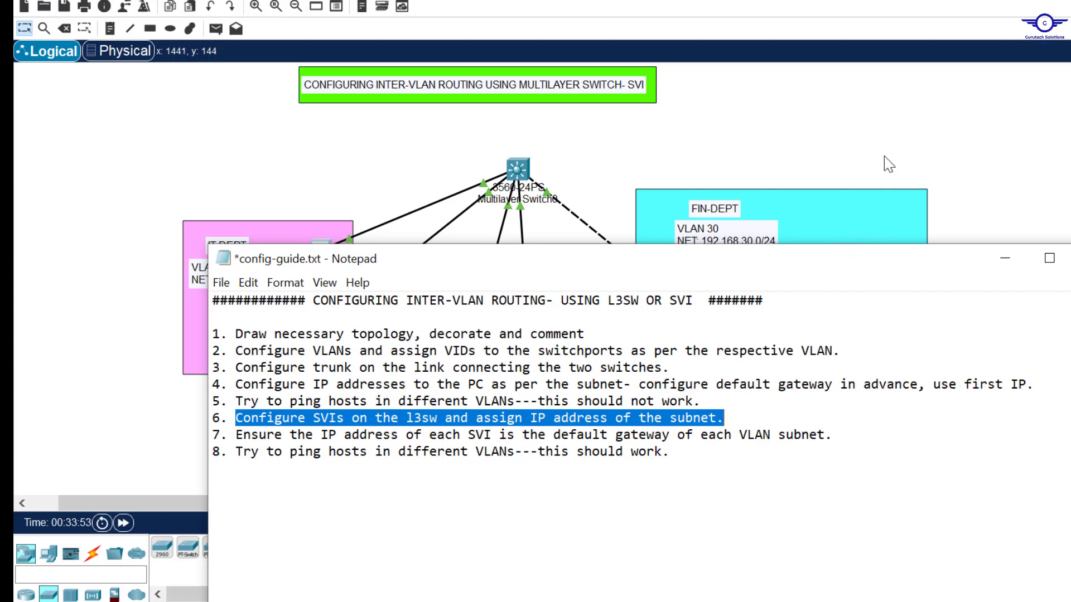
{"action": "left_click", "coordinate": [583, 134]}
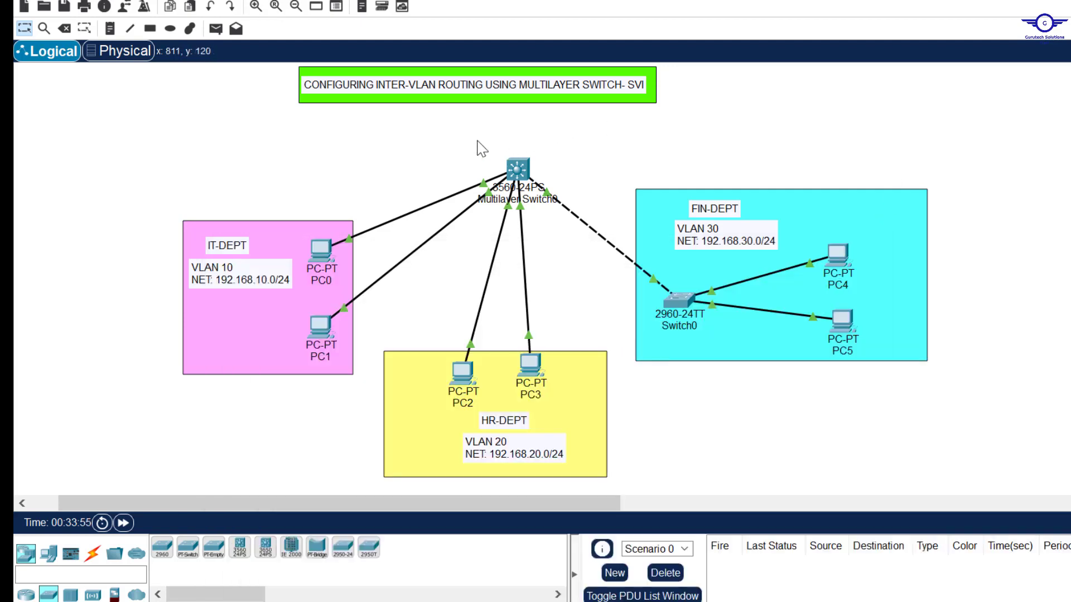
- Open Multilayer Switch0's CLI and highlight the earlier VLAN creation commands and the IDs 10, 20 and 30 in its history
{"action": "left_click_drag", "start_coordinate": [478, 140], "coordinate": [557, 190]}
{"action": "left_click", "coordinate": [681, 134]}
{"action": "left_click", "coordinate": [518, 167]}
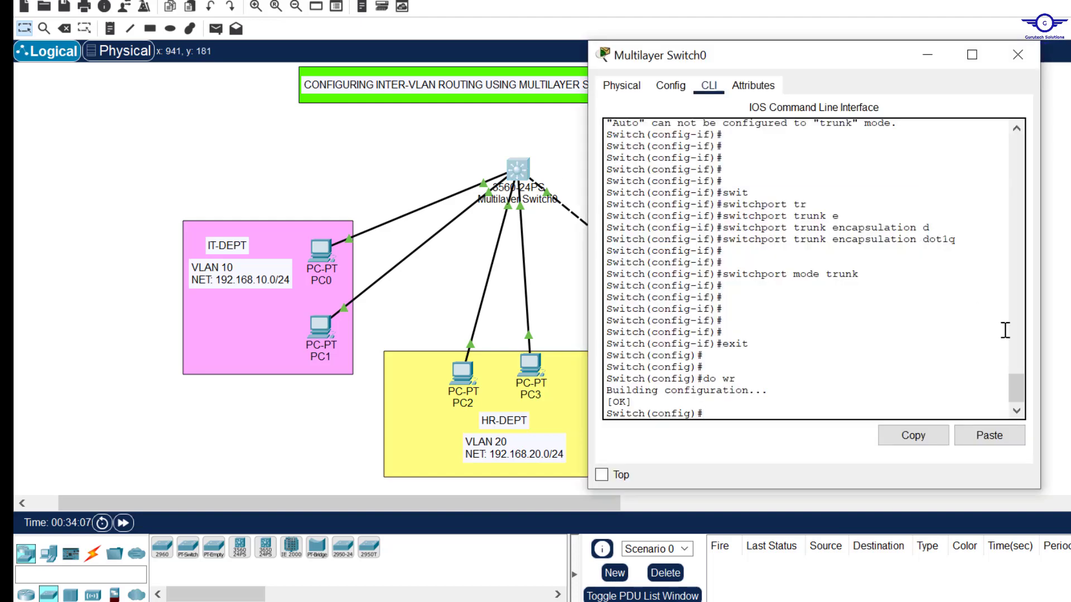
{"action": "left_click_drag", "start_coordinate": [1016, 388], "coordinate": [1016, 319]}
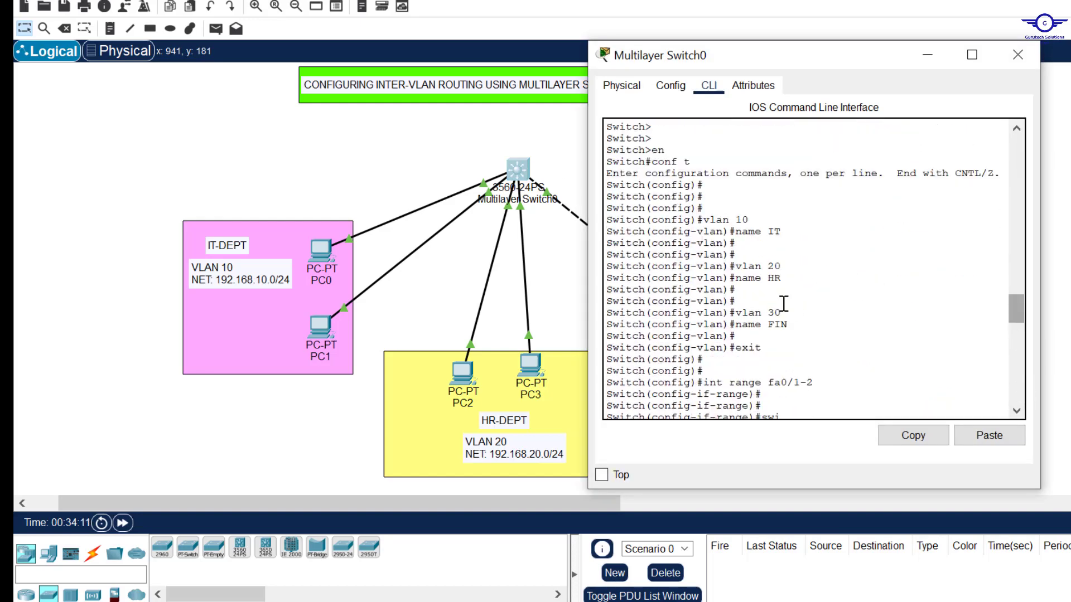
{"action": "left_click_drag", "start_coordinate": [763, 349], "coordinate": [701, 219]}
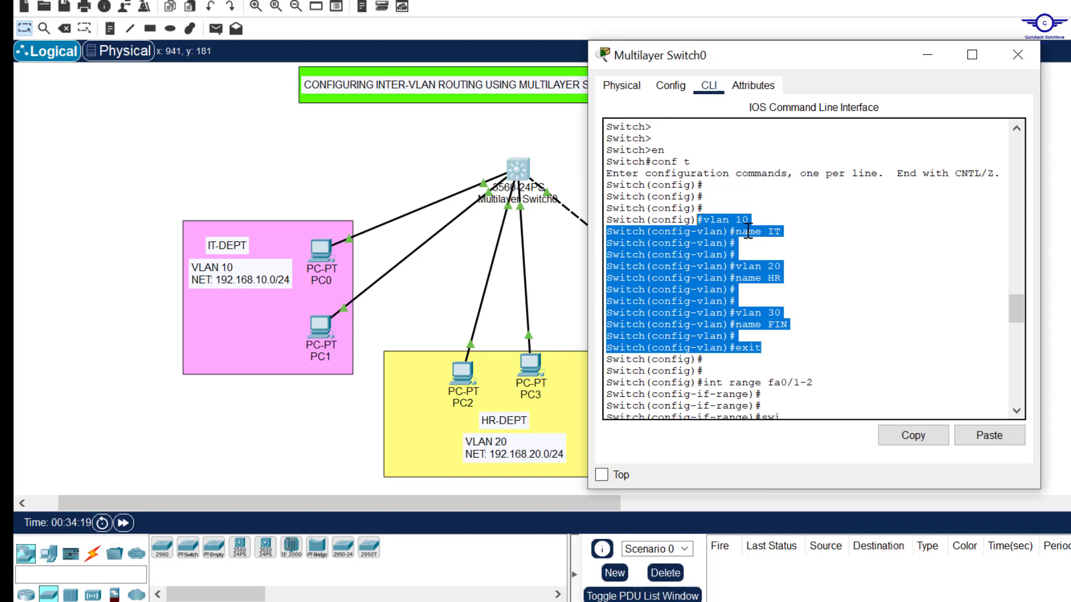
{"action": "left_click_drag", "start_coordinate": [762, 221], "coordinate": [731, 220]}
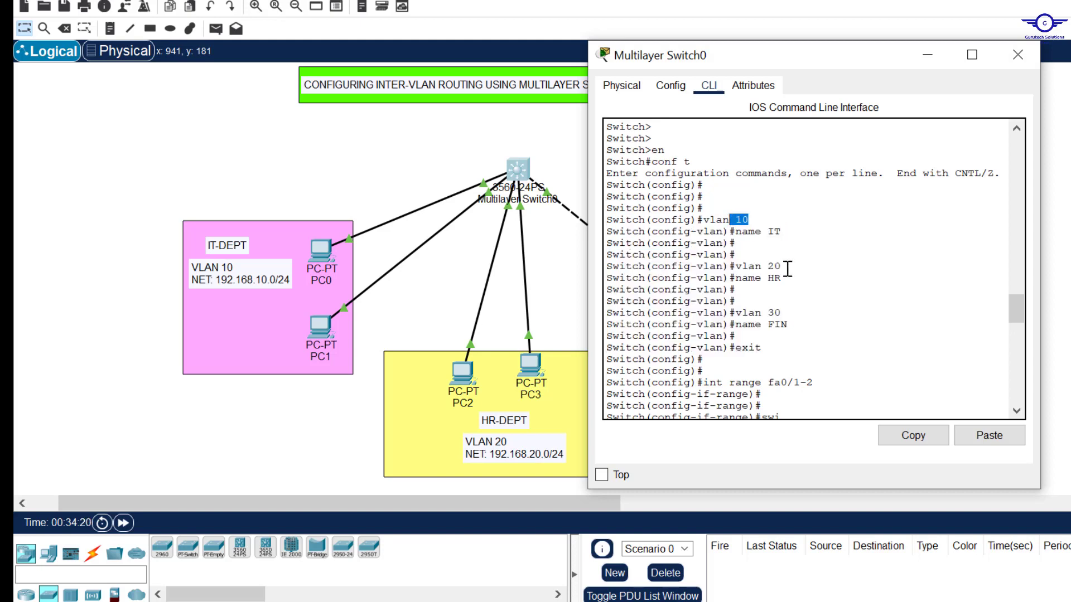
{"action": "left_click_drag", "start_coordinate": [785, 266], "coordinate": [768, 267]}
{"action": "left_click_drag", "start_coordinate": [786, 315], "coordinate": [772, 316]}
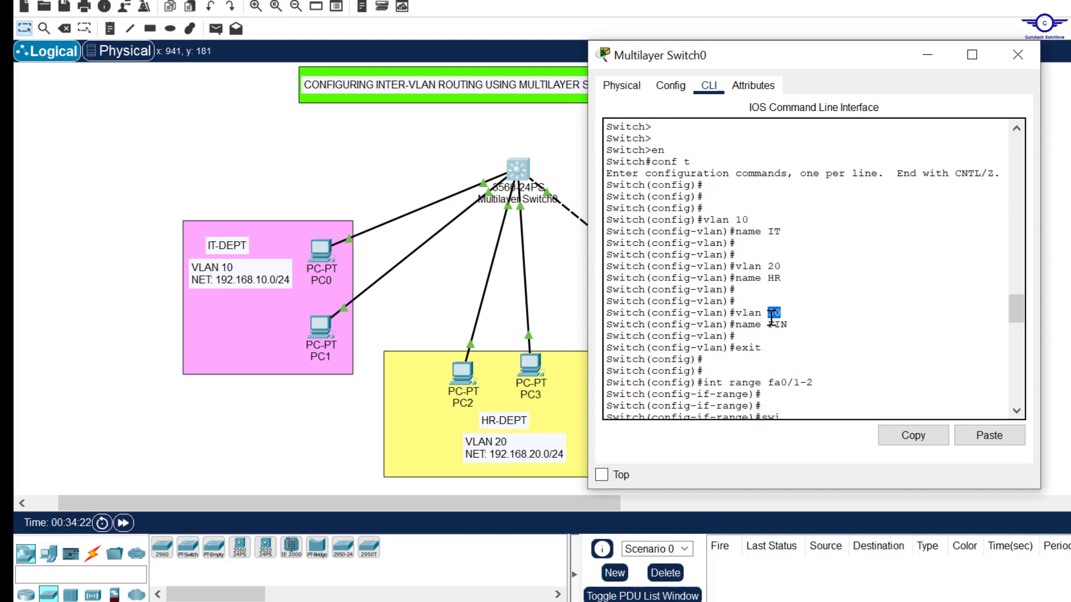
{"action": "left_click", "coordinate": [777, 357]}
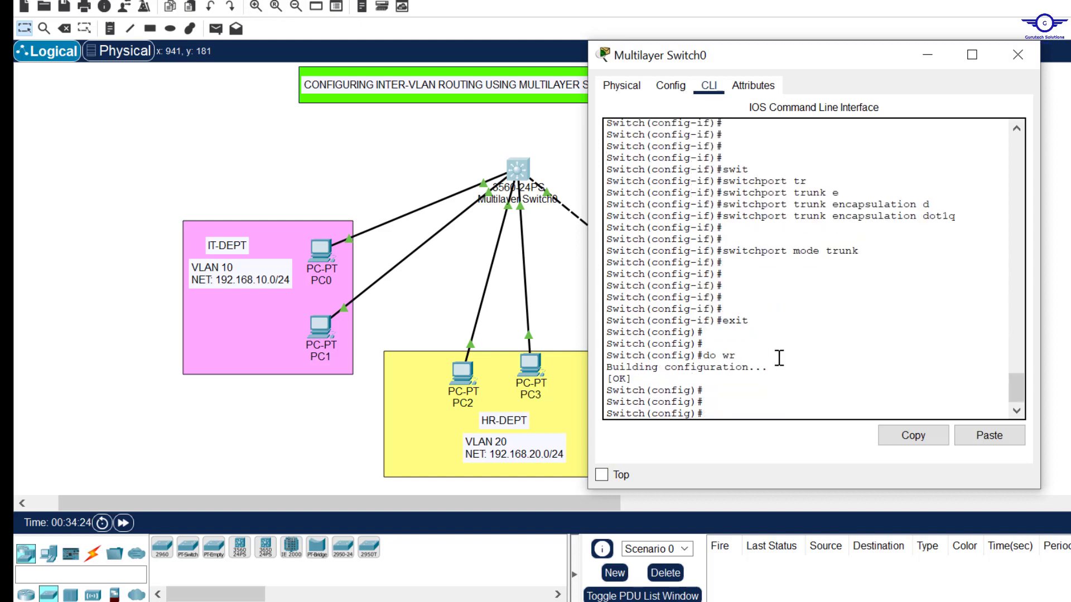
- Create the VLAN 10 SVI on Multilayer Switch0 with int vlan 10 and enable it with no shut
{"action": "type", "text": "int vlan 10"}
{"action": "key", "text": "Return"}
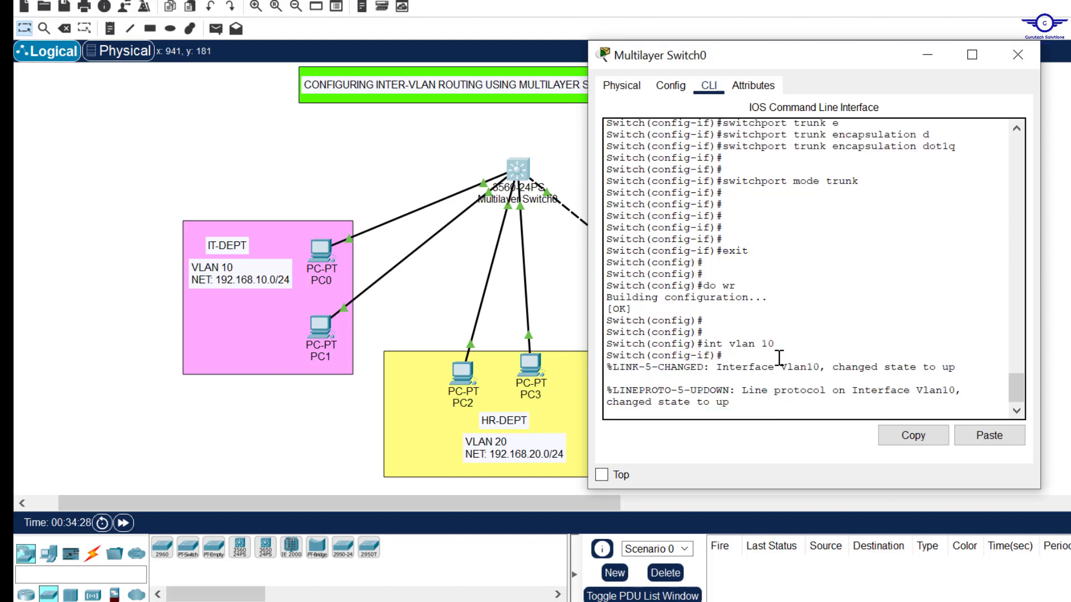
{"action": "type", "text": "no sh"}
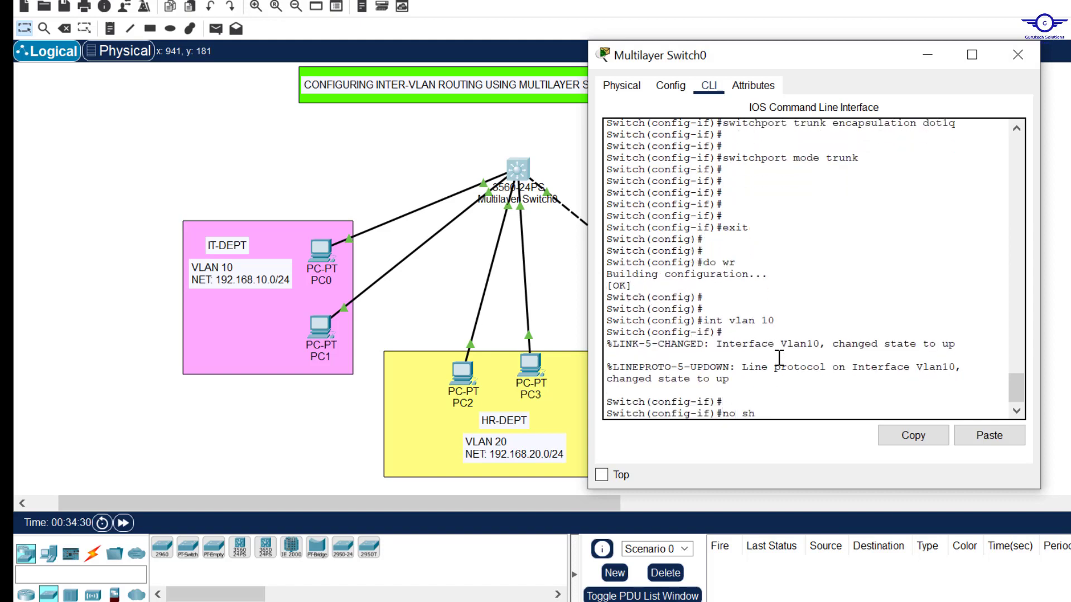
{"action": "type", "text": "ut"}
{"action": "key", "text": "Return"}
{"action": "key", "text": "Return"}
{"action": "key", "text": "Return"}
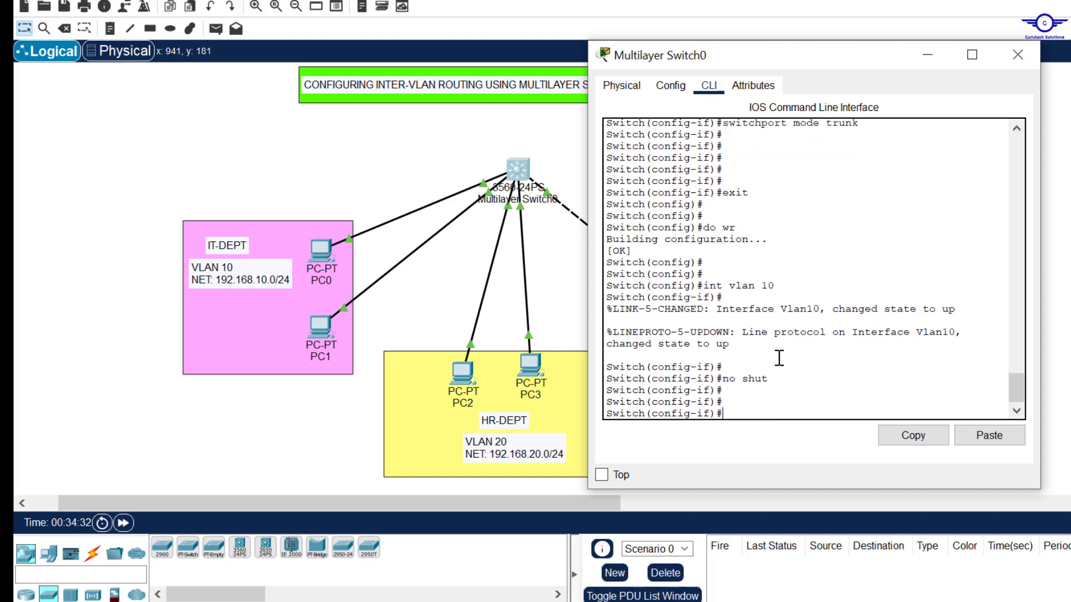
- Assign IP address 192.168.10.1 with mask 255.255.255.0 to the VLAN 10 interface and exit to global configuration mode
{"action": "left_click_drag", "start_coordinate": [784, 290], "coordinate": [709, 288]}
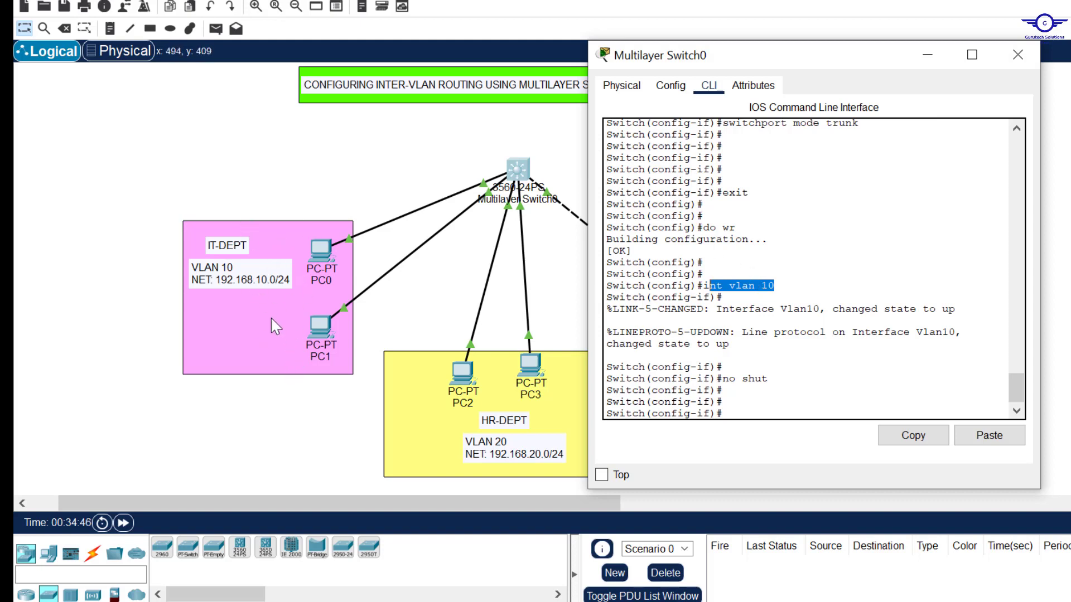
{"action": "left_click", "coordinate": [747, 405]}
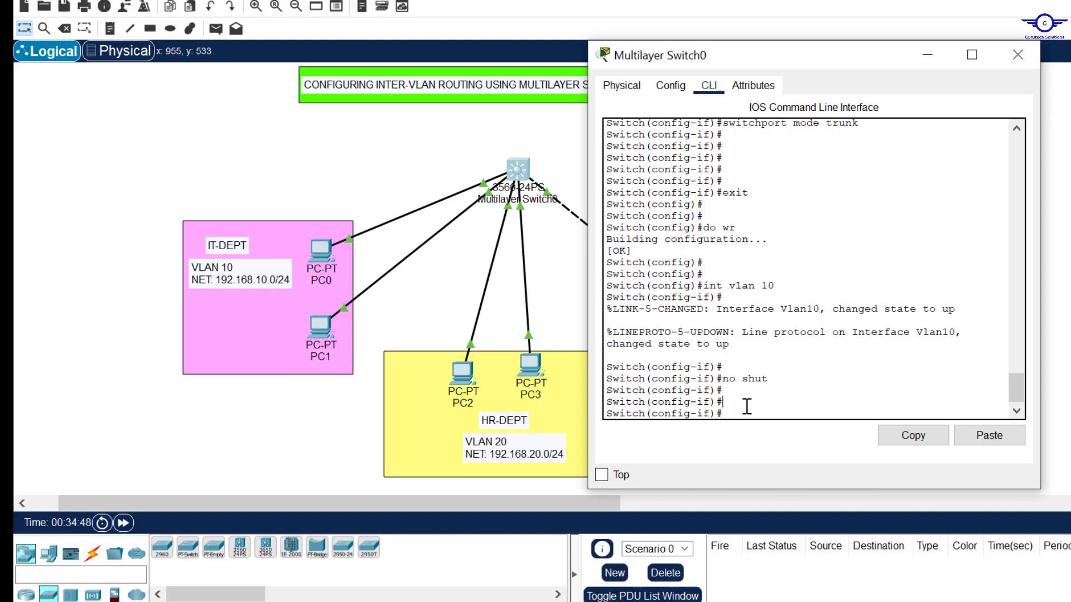
{"action": "type", "text": "ip add"}
{"action": "type", "text": " 10"}
{"action": "type", "text": "92.168"}
{"action": "type", "text": ".10"}
{"action": "type", "text": ".1 255"}
{"action": "type", "text": ".255.255.0"}
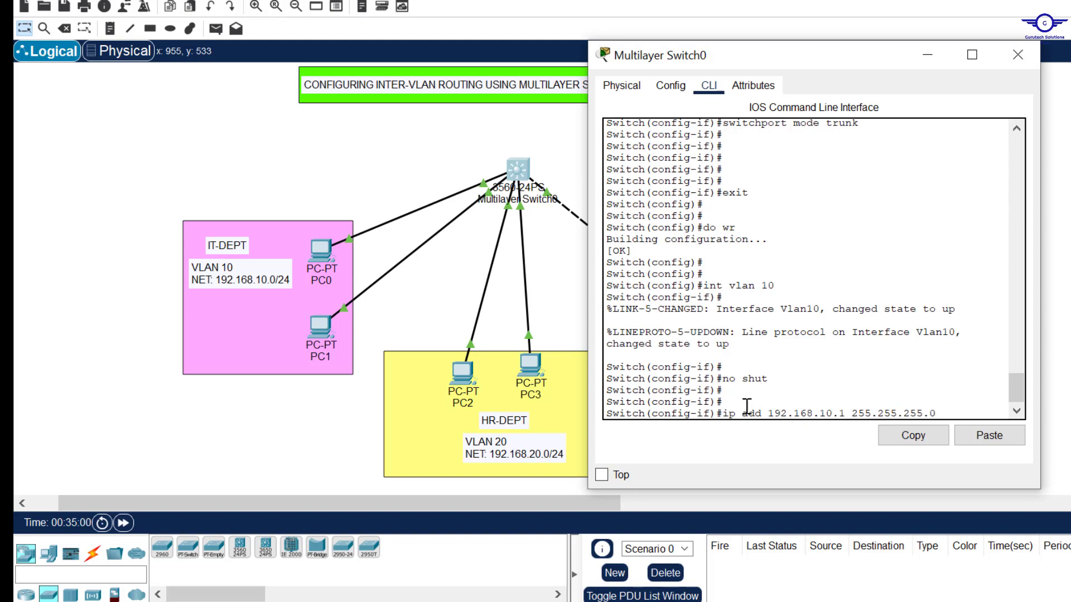
{"action": "key", "text": "Return"}
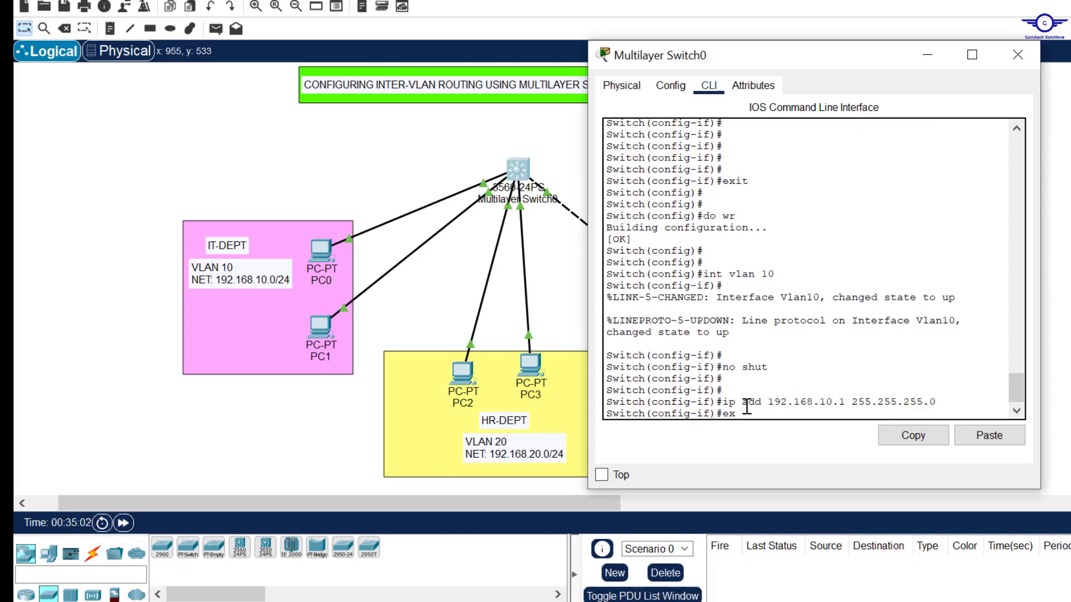
{"action": "type", "text": "exit"}
{"action": "key", "text": "Return"}
{"action": "key", "text": "Return"}
{"action": "key", "text": "Return"}
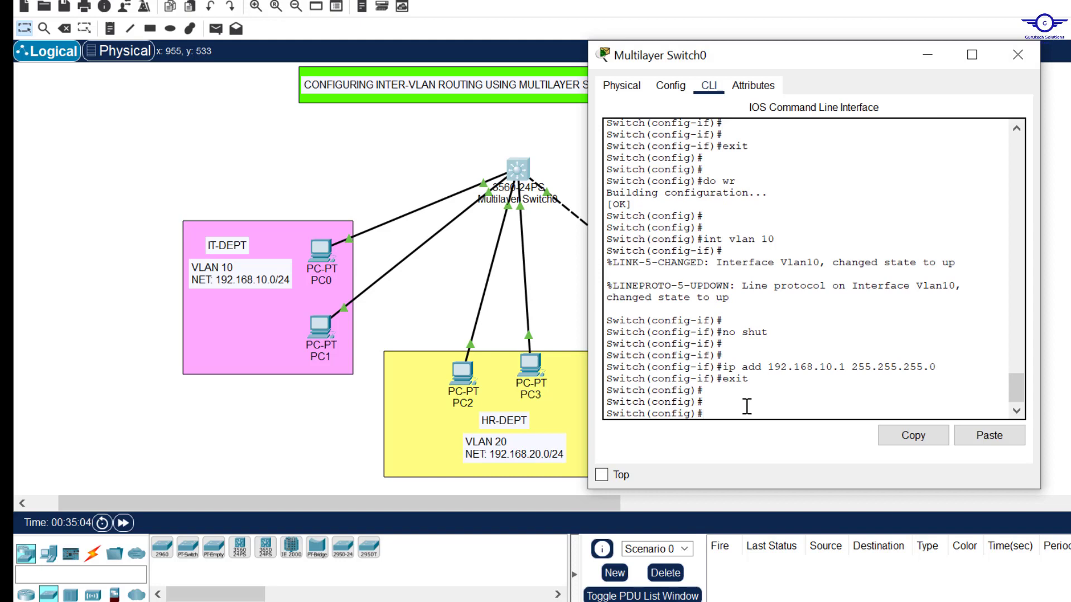
- Create the VLAN 20 SVI with int vlan 20 and enable it with no shut
{"action": "type", "text": "int vlan 10"}
{"action": "key", "text": "BackSpace"}
{"action": "type", "text": "20"}
{"action": "key", "text": "Return"}
{"action": "key", "text": "Return"}
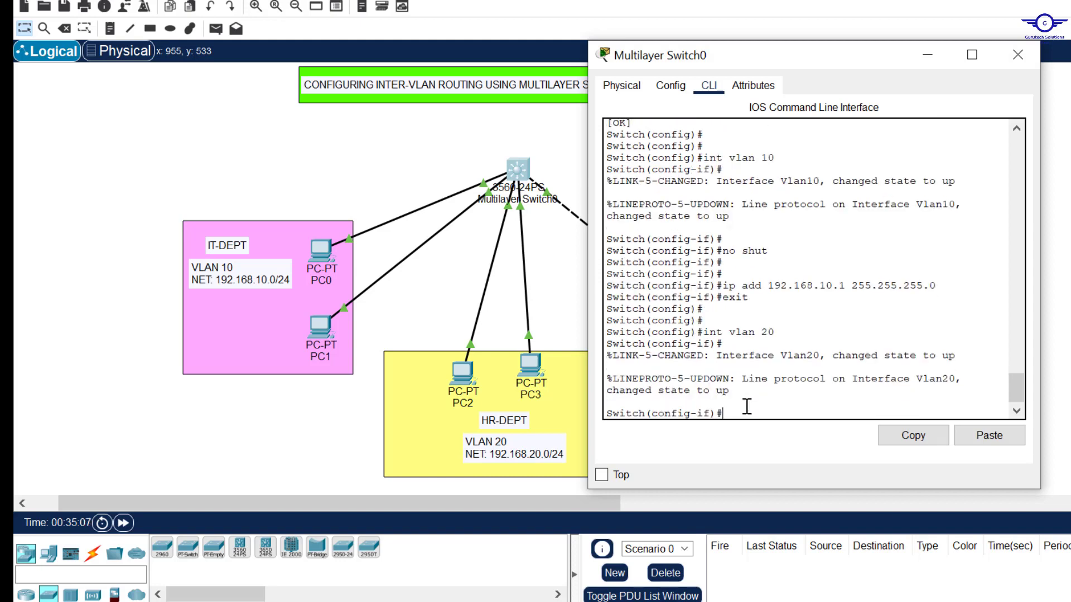
{"action": "type", "text": "no shut"}
{"action": "key", "text": "Return"}
{"action": "key", "text": "Return"}
- Assign IP address 192.168.20.1 with mask 255.255.255.0 to the VLAN 20 interface and exit to global configuration mode
{"action": "type", "text": "exit"}
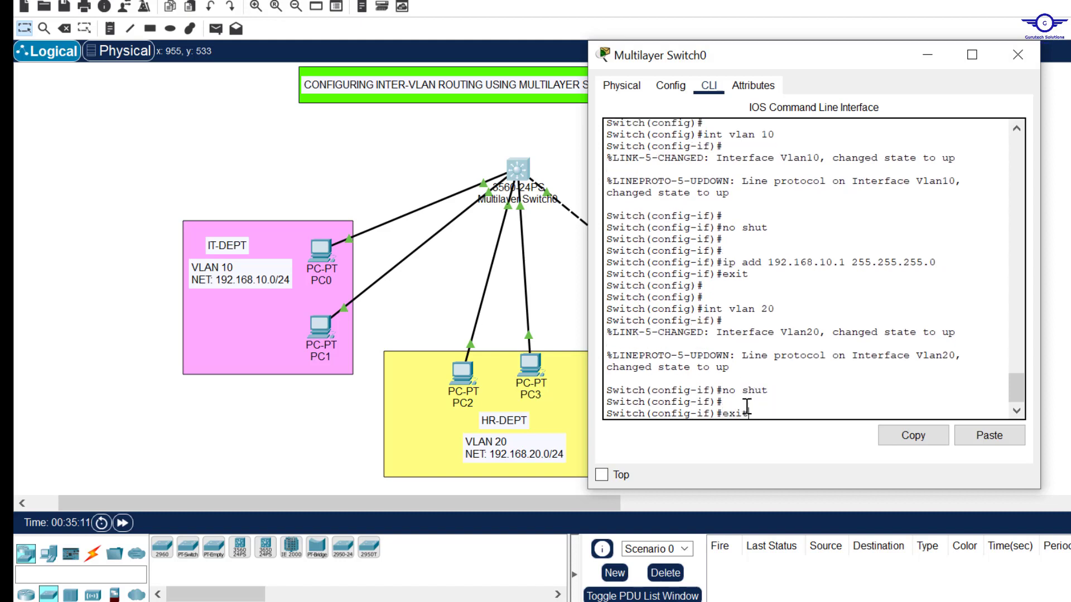
{"action": "key", "text": "Up"}
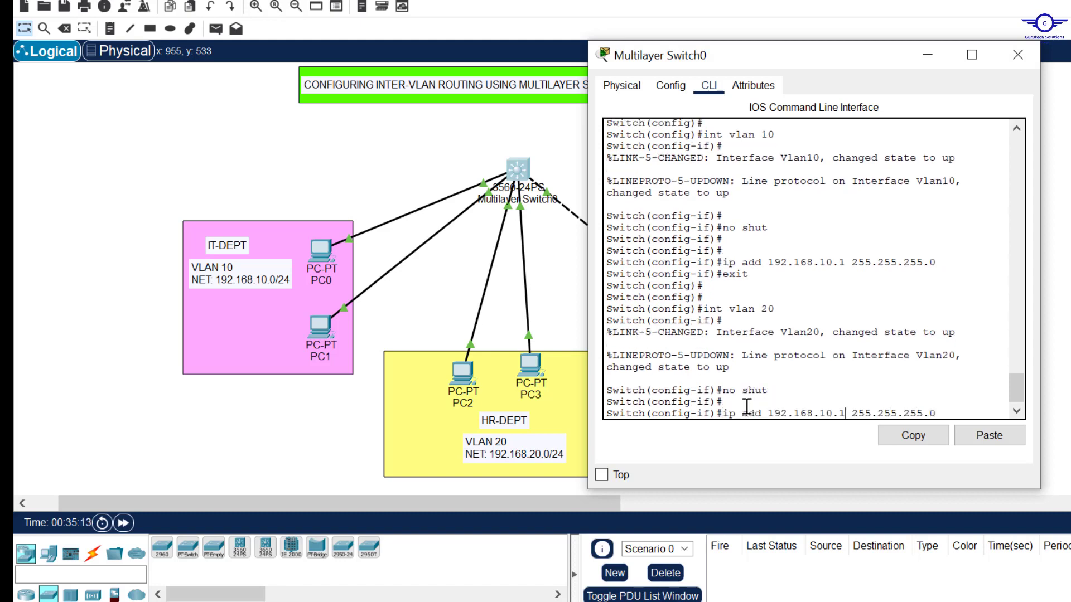
{"action": "key", "text": "Left"}
{"action": "key", "text": "Left"}
{"action": "key", "text": "Left"}
{"action": "key", "text": "Left"}
{"action": "key", "text": "Left"}
{"action": "key", "text": "Left"}
{"action": "key", "text": "Left"}
{"action": "key", "text": "Left"}
{"action": "key", "text": "Left"}
{"action": "key", "text": "Left"}
{"action": "key", "text": "Left"}
{"action": "key", "text": "Left"}
{"action": "key", "text": "Left"}
{"action": "key", "text": "Left"}
{"action": "key", "text": "Left"}
{"action": "key", "text": "Left"}
{"action": "key", "text": "Left"}
{"action": "key", "text": "BackSpace"}
{"action": "type", "text": "2"}
{"action": "key", "text": "Return"}
{"action": "key", "text": "Return"}
{"action": "key", "text": "Return"}
{"action": "key", "text": "Return"}
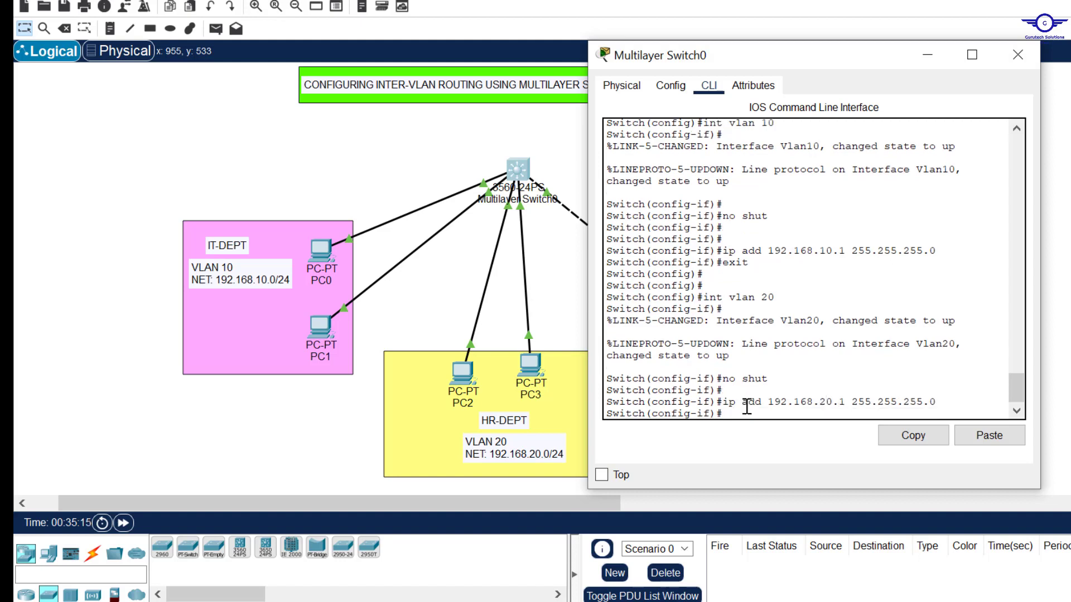
{"action": "key", "text": "Up"}
{"action": "key", "text": "Up"}
{"action": "key", "text": "Up"}
{"action": "key", "text": "Up"}
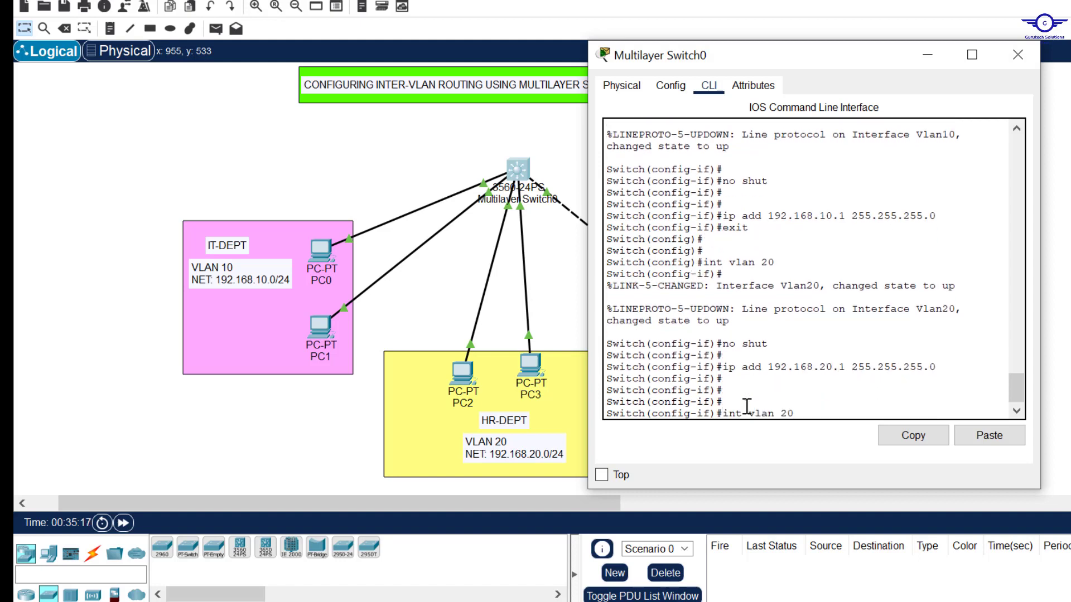
{"action": "key", "text": "BackSpace"}
{"action": "key", "text": "BackSpace"}
{"action": "key", "text": "BackSpace"}
{"action": "type", "text": "ex"}
{"action": "key", "text": "Return"}
{"action": "key", "text": "Return"}
{"action": "key", "text": "Return"}
{"action": "key", "text": "Return"}
- Create the VLAN 30 SVI with int vlan 30 and enable it with no shut
{"action": "type", "text": "no shut"}
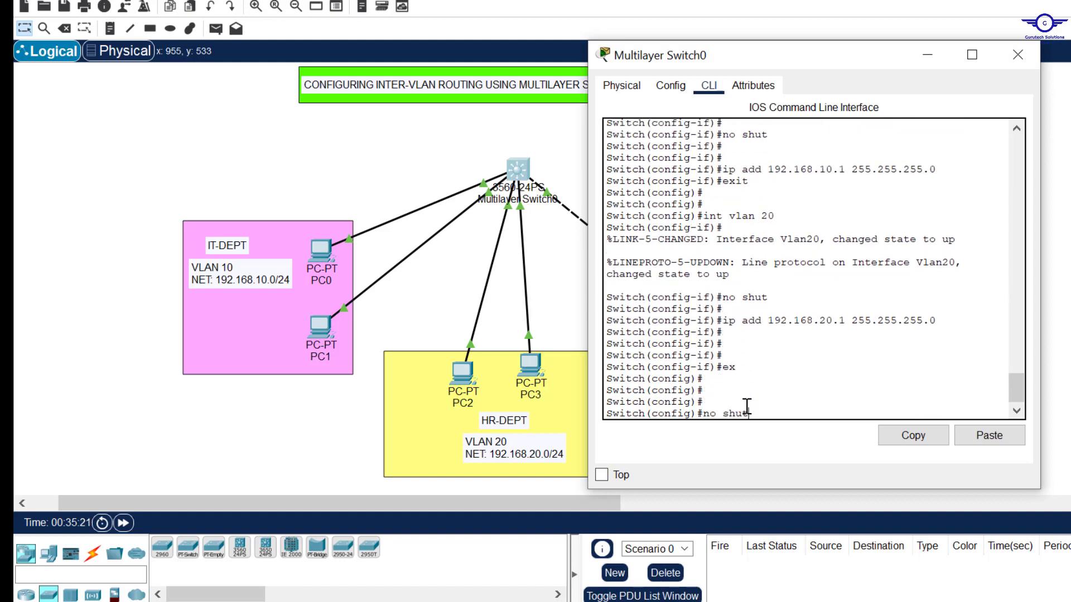
{"action": "key", "text": "Up"}
{"action": "key", "text": "Up"}
{"action": "key", "text": "Up"}
{"action": "key", "text": "Up"}
{"action": "key", "text": "BackSpace"}
{"action": "type", "text": "3"}
{"action": "key", "text": "Return"}
{"action": "key", "text": "Return"}
{"action": "type", "text": "no shu"}
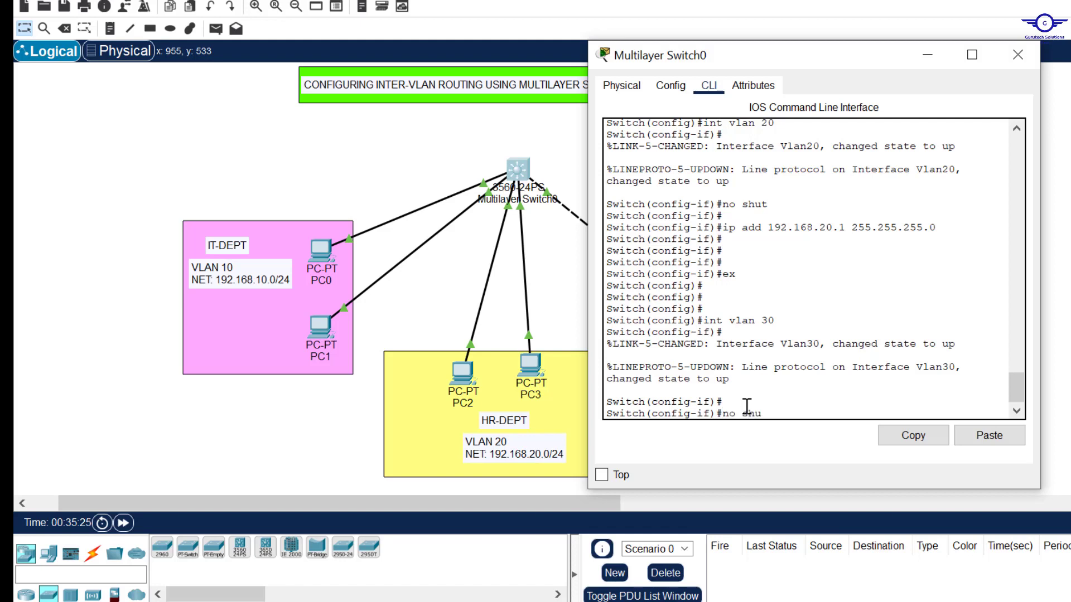
{"action": "type", "text": "t"}
{"action": "key", "text": "Return"}
{"action": "key", "text": "Return"}
{"action": "key", "text": "Return"}
{"action": "key", "text": "Return"}
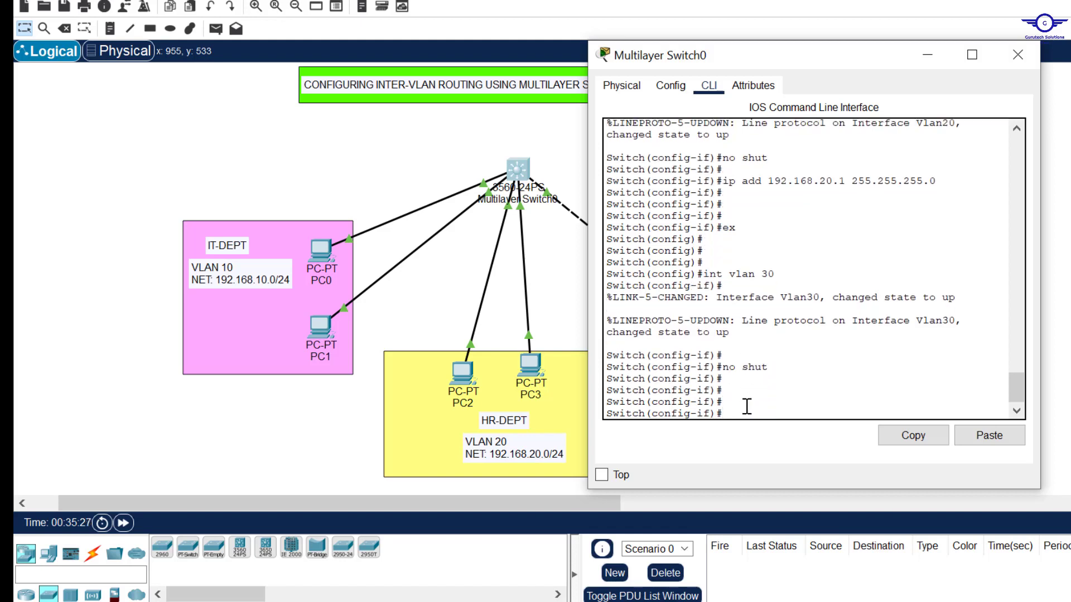
- Assign IP address 192.168.30.1 with mask 255.255.255.0 to the VLAN 30 interface
{"action": "key", "text": "Up"}
{"action": "key", "text": "Up"}
{"action": "key", "text": "Up"}
{"action": "key", "text": "Up"}
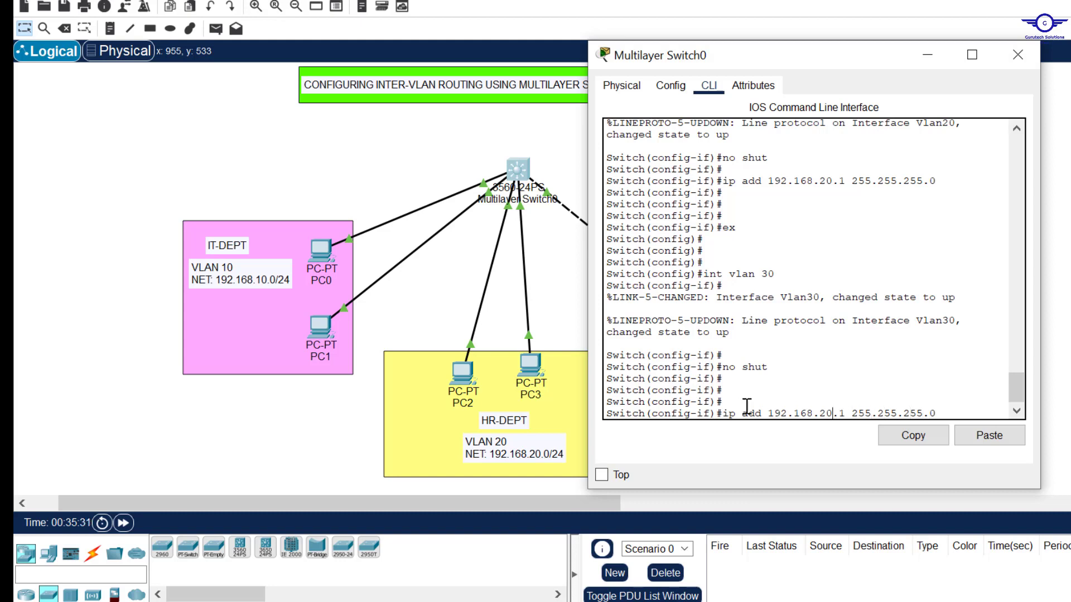
{"action": "key", "text": "Left"}
{"action": "key", "text": "Left"}
{"action": "key", "text": "Left"}
{"action": "key", "text": "Left"}
{"action": "key", "text": "Left"}
{"action": "key", "text": "Left"}
{"action": "key", "text": "Left"}
{"action": "key", "text": "Left"}
{"action": "key", "text": "Left"}
{"action": "key", "text": "Left"}
{"action": "key", "text": "Left"}
{"action": "key", "text": "Left"}
{"action": "key", "text": "Left"}
{"action": "key", "text": "Left"}
{"action": "key", "text": "Left"}
{"action": "key", "text": "Left"}
{"action": "key", "text": "Left"}
{"action": "key", "text": "BackSpace"}
{"action": "type", "text": "3"}
{"action": "key", "text": "Return"}
{"action": "key", "text": "Return"}
{"action": "key", "text": "Return"}
{"action": "key", "text": "Return"}
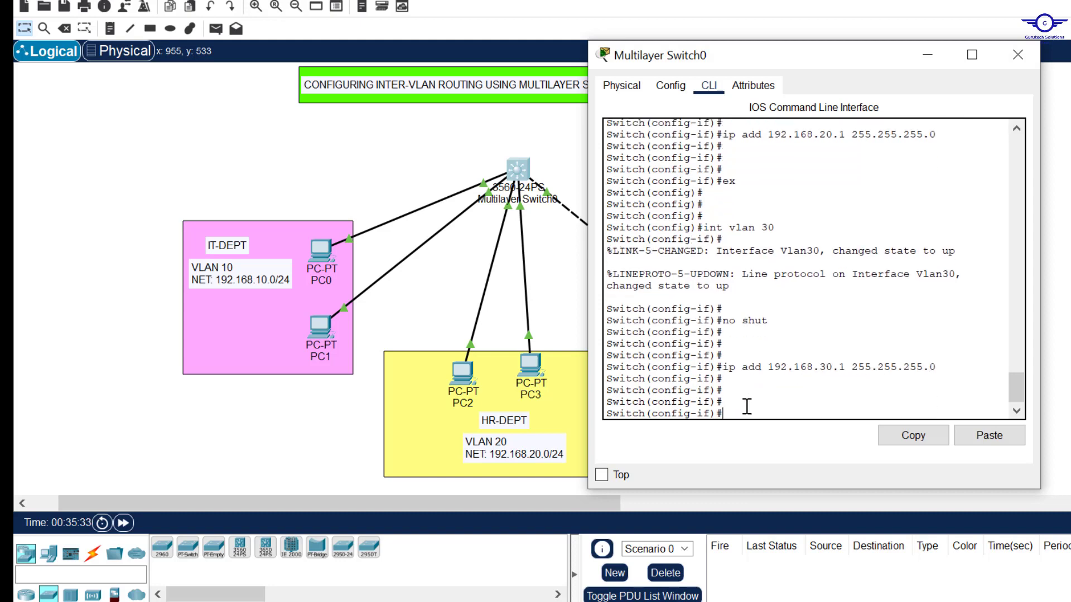
- Exit the VLAN 30 interface configuration and save the switch configuration with do wr
{"action": "type", "text": "exit"}
{"action": "key", "text": "Return"}
{"action": "key", "text": "Return"}
{"action": "key", "text": "Return"}
{"action": "key", "text": "Return"}
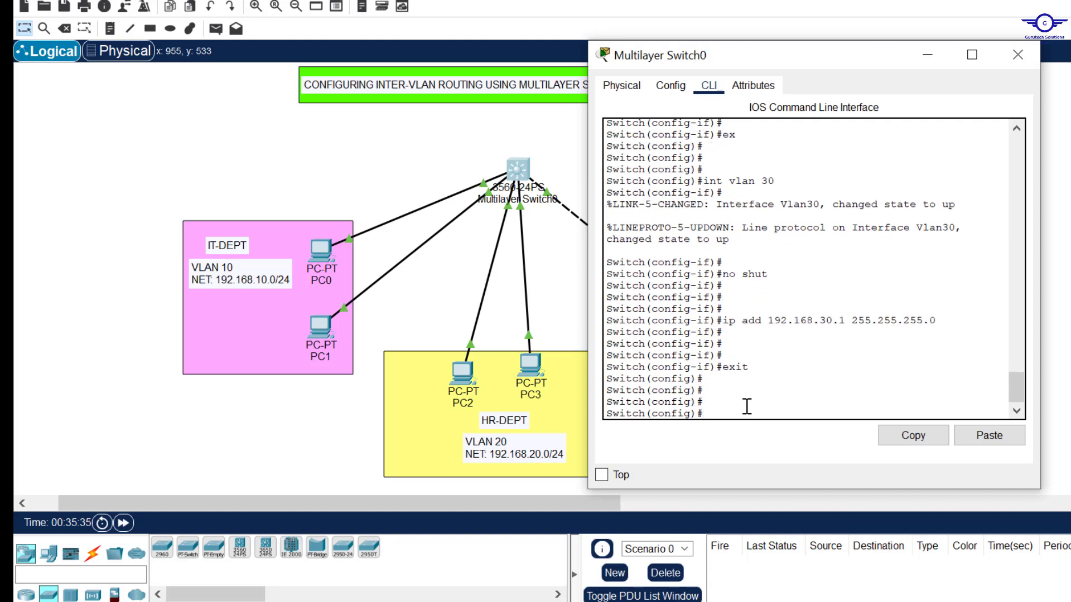
{"action": "type", "text": "do wr"}
{"action": "key", "text": "Return"}
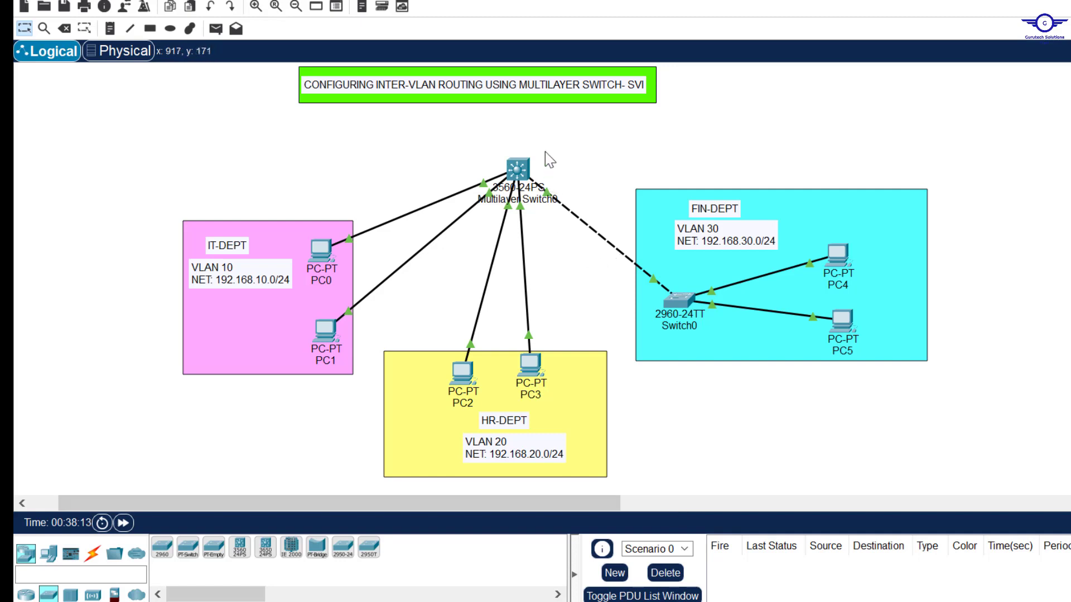
{"action": "left_click_drag", "start_coordinate": [469, 140], "coordinate": [571, 194]}
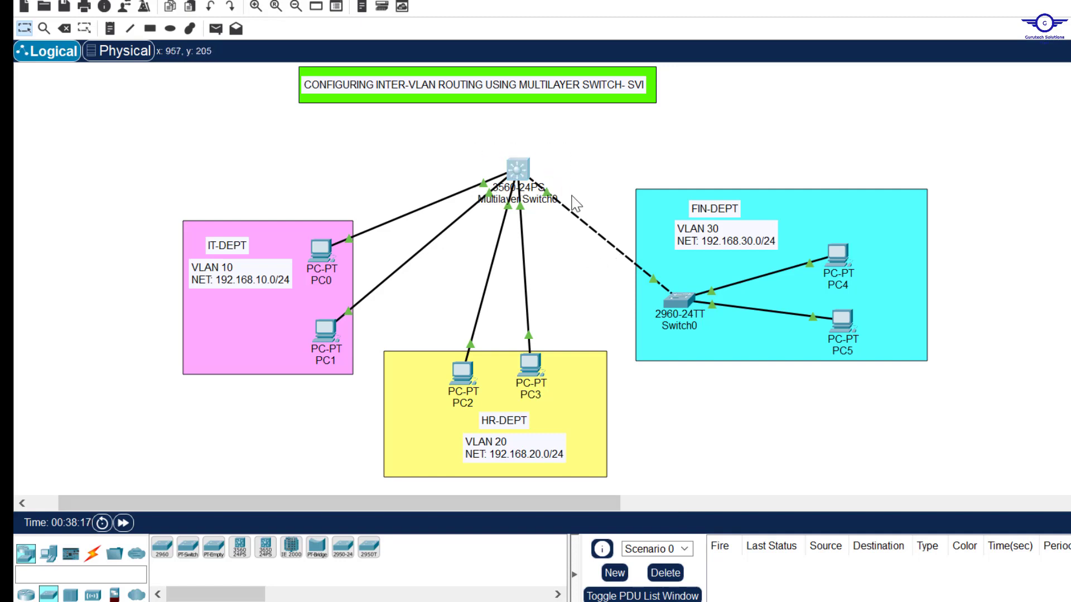
{"action": "left_click", "coordinate": [568, 150]}
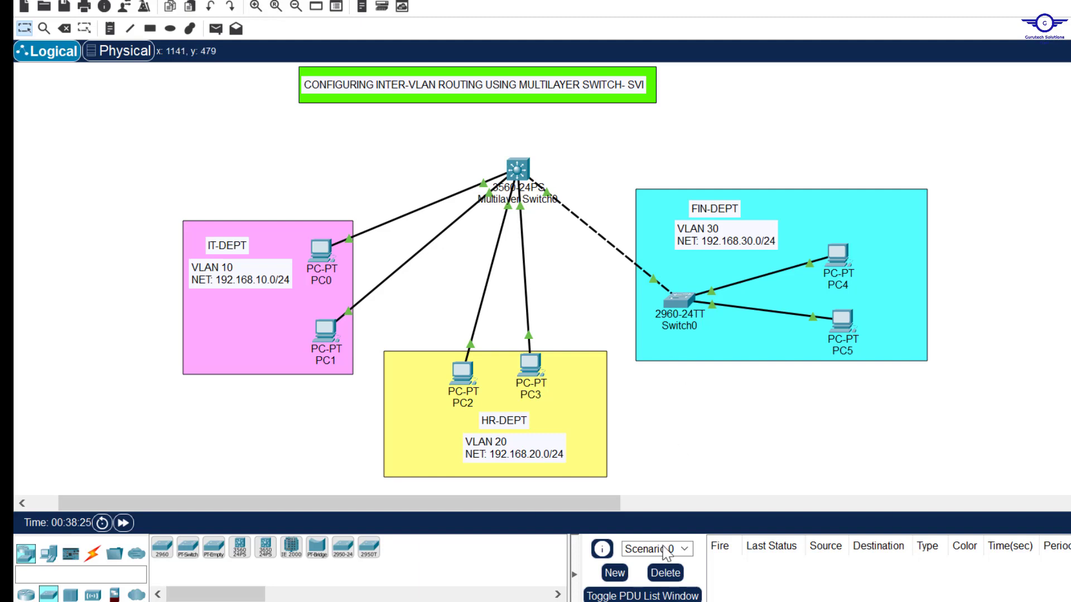
- Switch to config-guide.txt in Notepad and insert the line "8. Enable IP routing" below instruction 7
{"action": "left_click", "coordinate": [661, 601]}
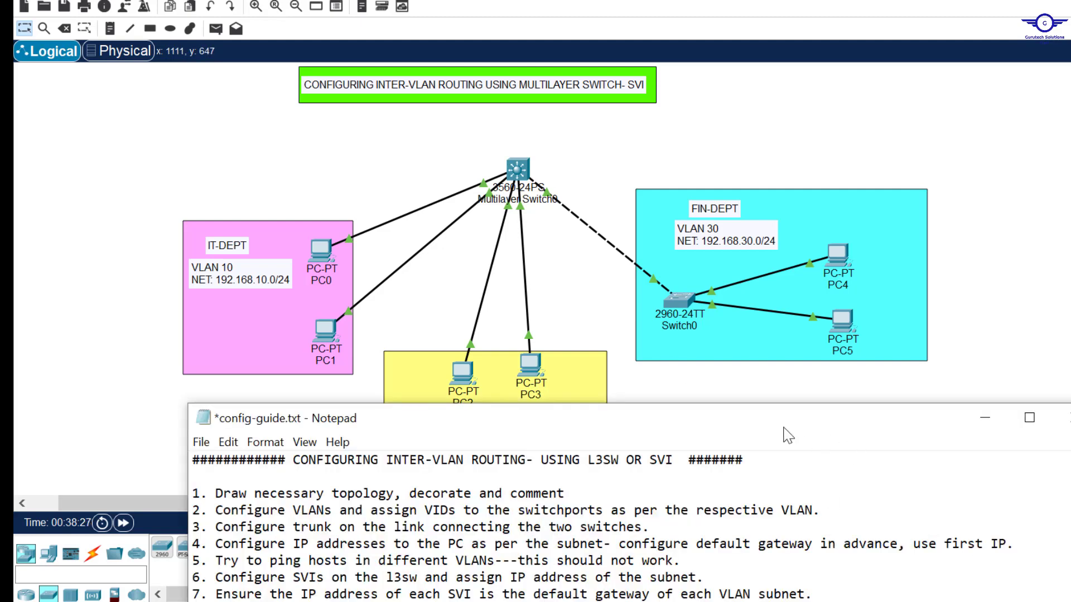
{"action": "left_click_drag", "start_coordinate": [657, 424], "coordinate": [791, 160]}
{"action": "left_click", "coordinate": [968, 340]}
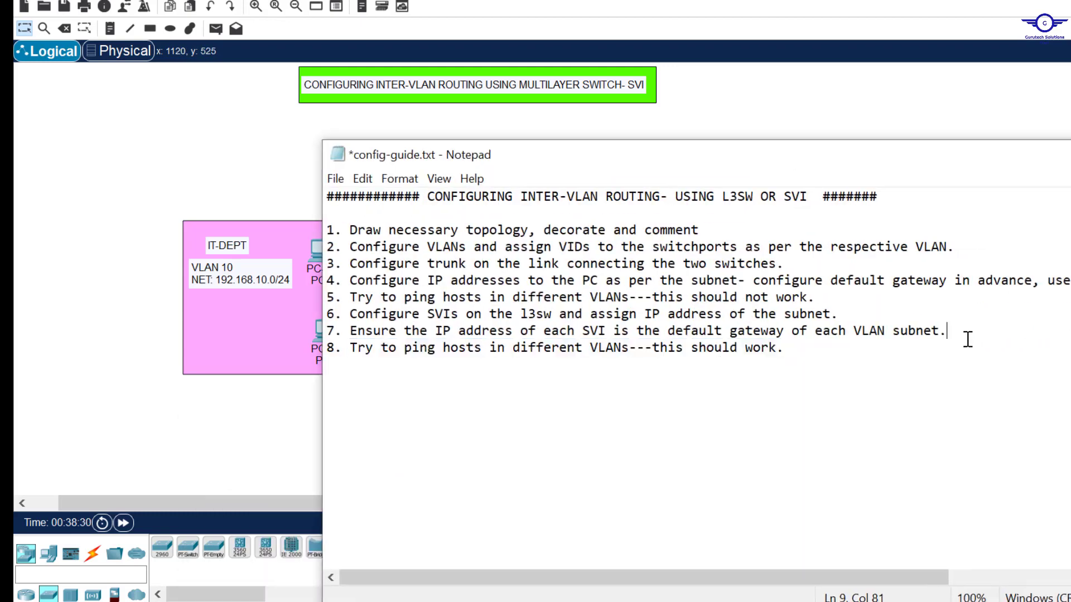
{"action": "key", "text": "Return"}
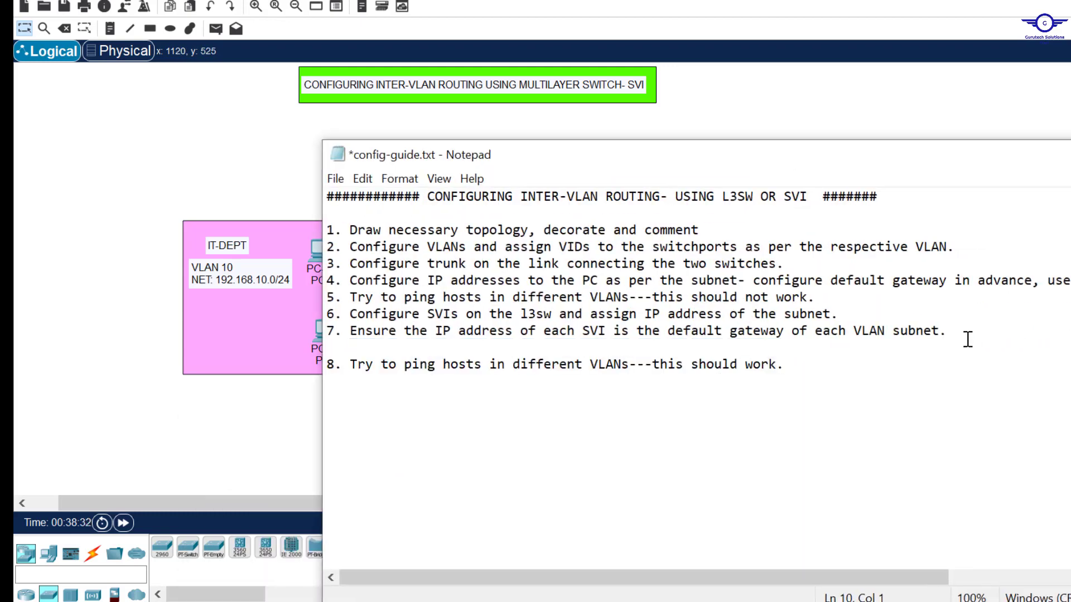
{"action": "type", "text": "8. Enable IP rout"}
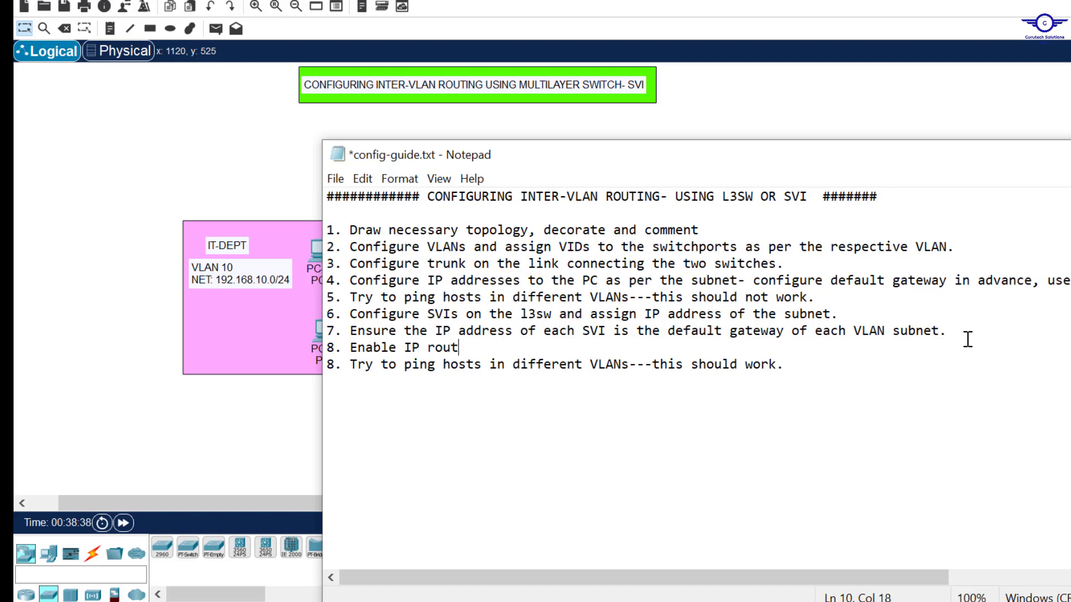
{"action": "type", "text": "ing"}
- Renumber the final ping instruction as 9, highlight its text, and return to the Packet Tracer topology
{"action": "left_click", "coordinate": [337, 366]}
{"action": "key", "text": "BackSpace"}
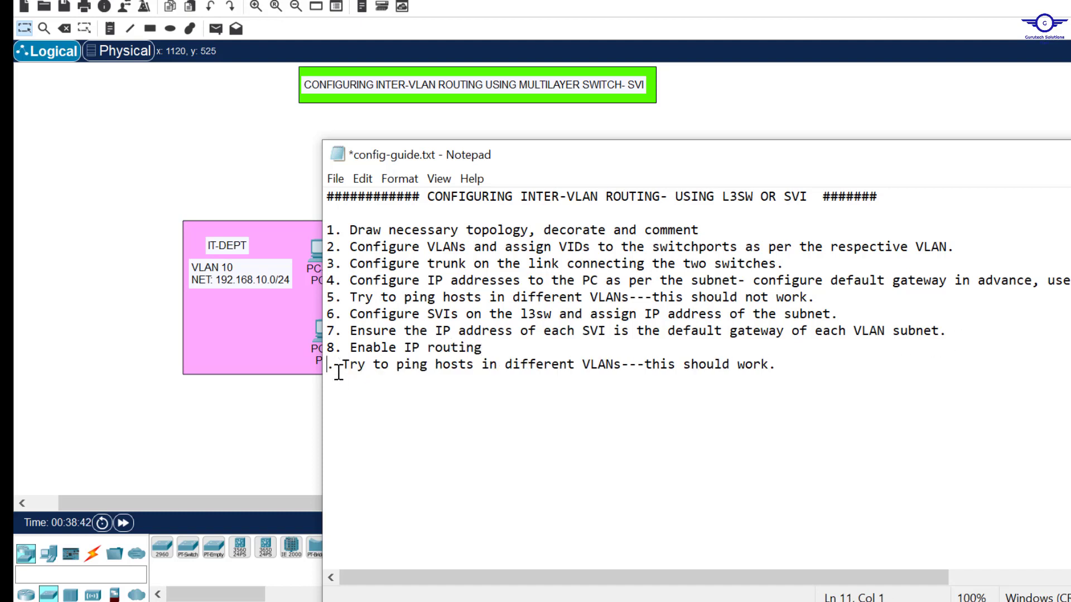
{"action": "type", "text": "9"}
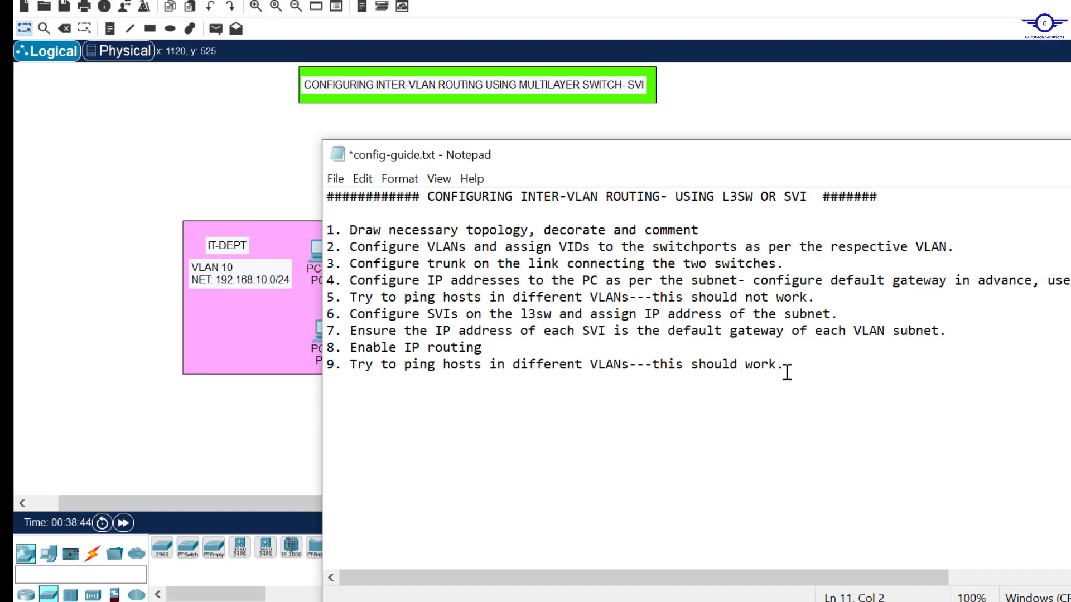
{"action": "left_click_drag", "start_coordinate": [785, 366], "coordinate": [343, 365]}
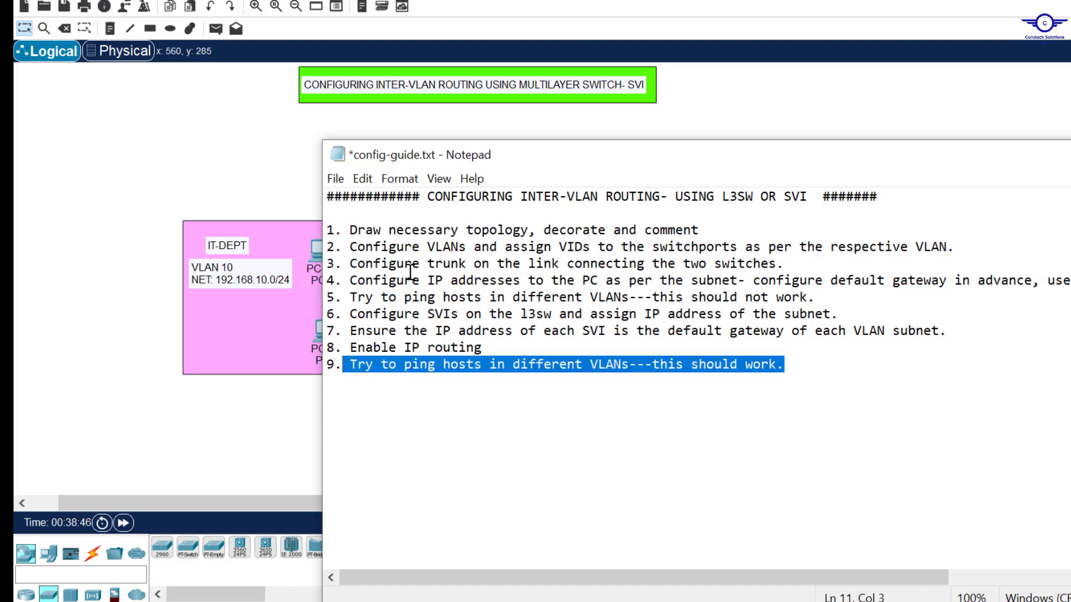
{"action": "left_click", "coordinate": [247, 174]}
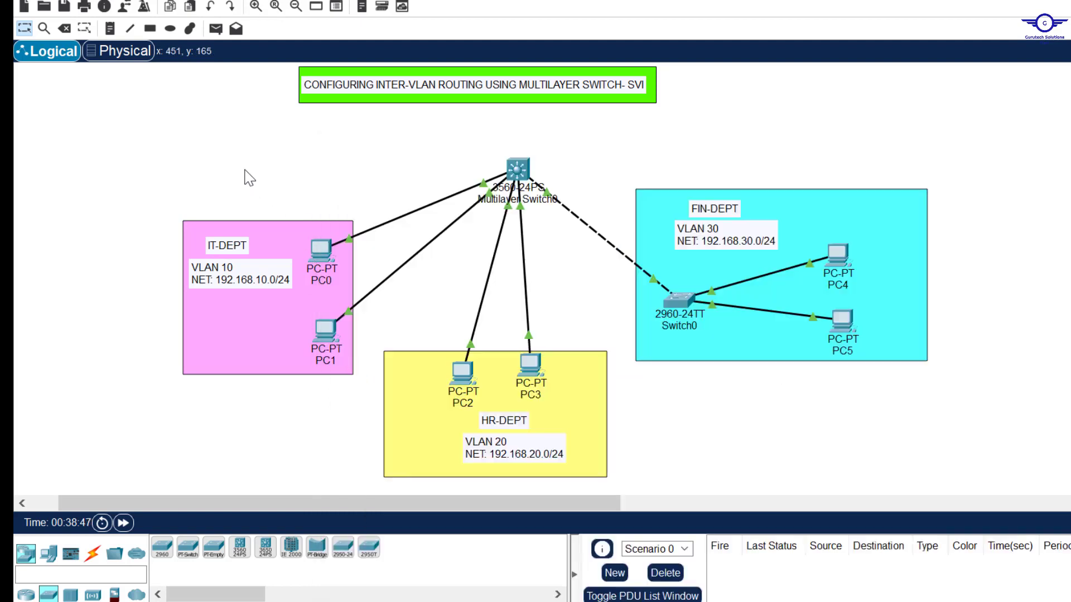
{"action": "left_click", "coordinate": [518, 168]}
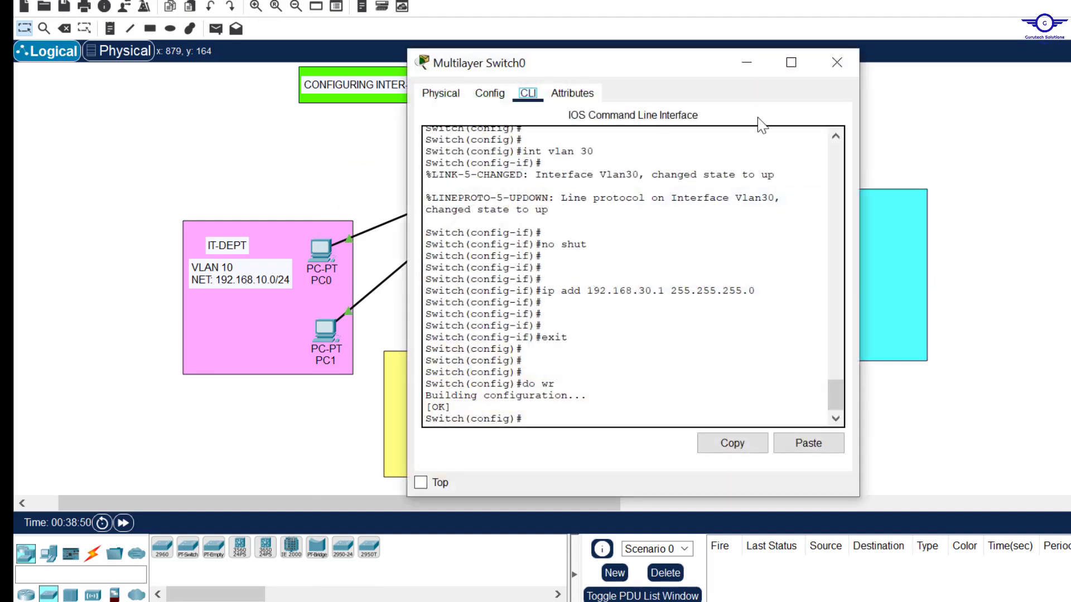
{"action": "left_click", "coordinate": [836, 62]}
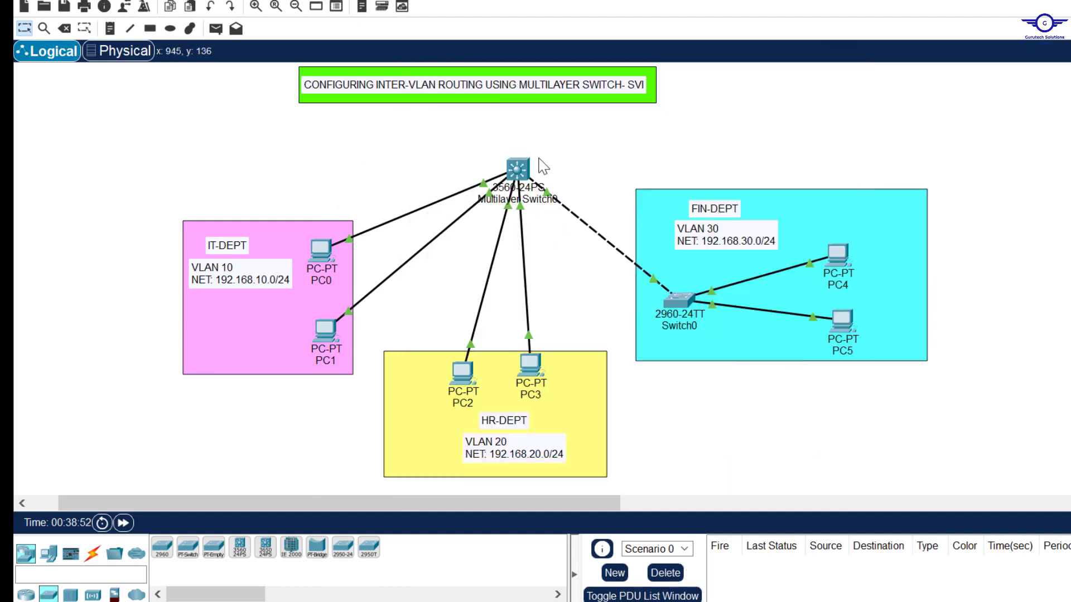
{"action": "left_click_drag", "start_coordinate": [508, 141], "coordinate": [565, 215]}
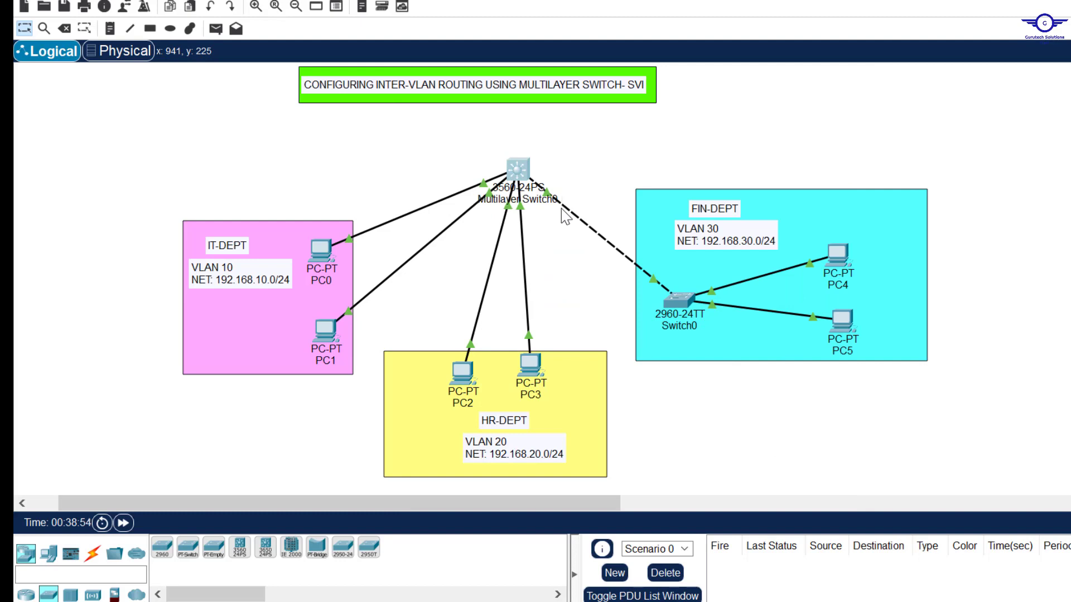
- Enable routing on Multilayer Switch0 with ip routing, save with do wr, and close the switch window
{"action": "left_click", "coordinate": [524, 173]}
{"action": "double_click", "coordinate": [635, 385]}
{"action": "key", "text": "Return"}
{"action": "key", "text": "Return"}
{"action": "key", "text": "Return"}
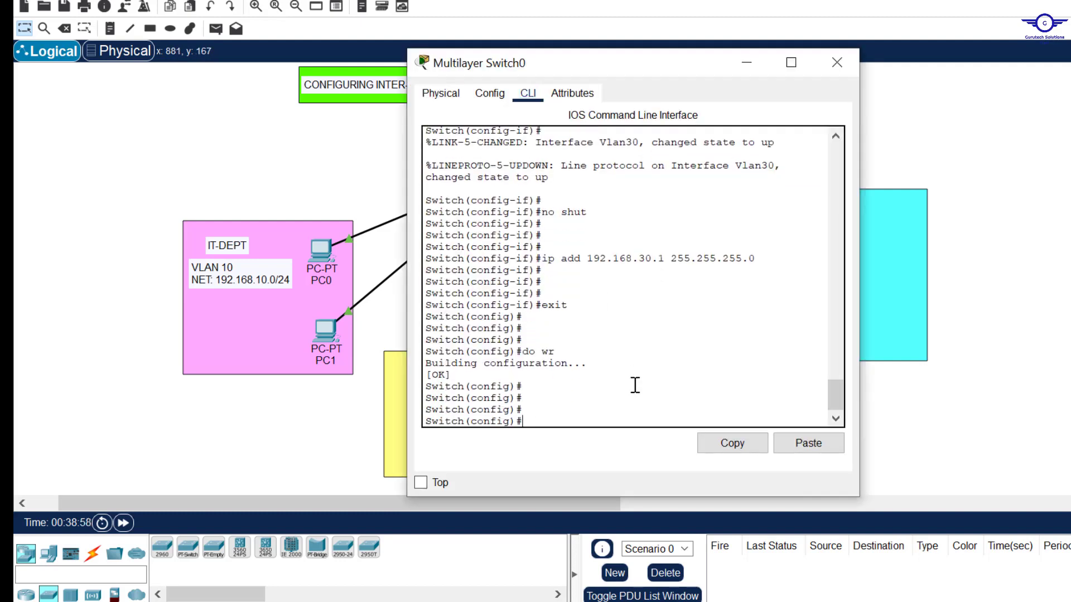
{"action": "type", "text": "ip routing"}
{"action": "key", "text": "Return"}
{"action": "key", "text": "Return"}
{"action": "key", "text": "Return"}
{"action": "key", "text": "Return"}
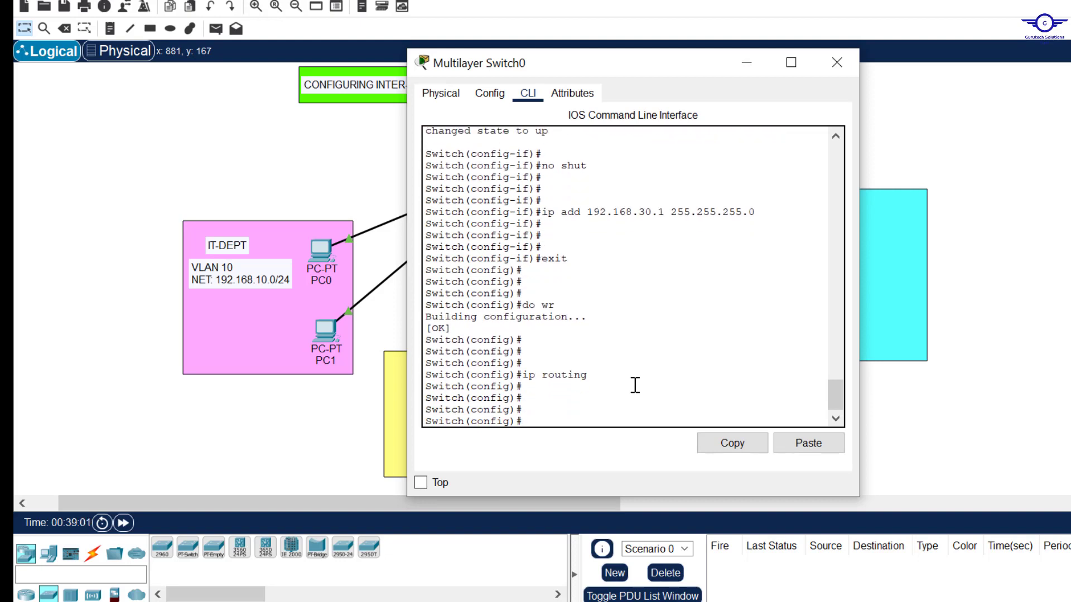
{"action": "type", "text": "do wr"}
{"action": "key", "text": "Return"}
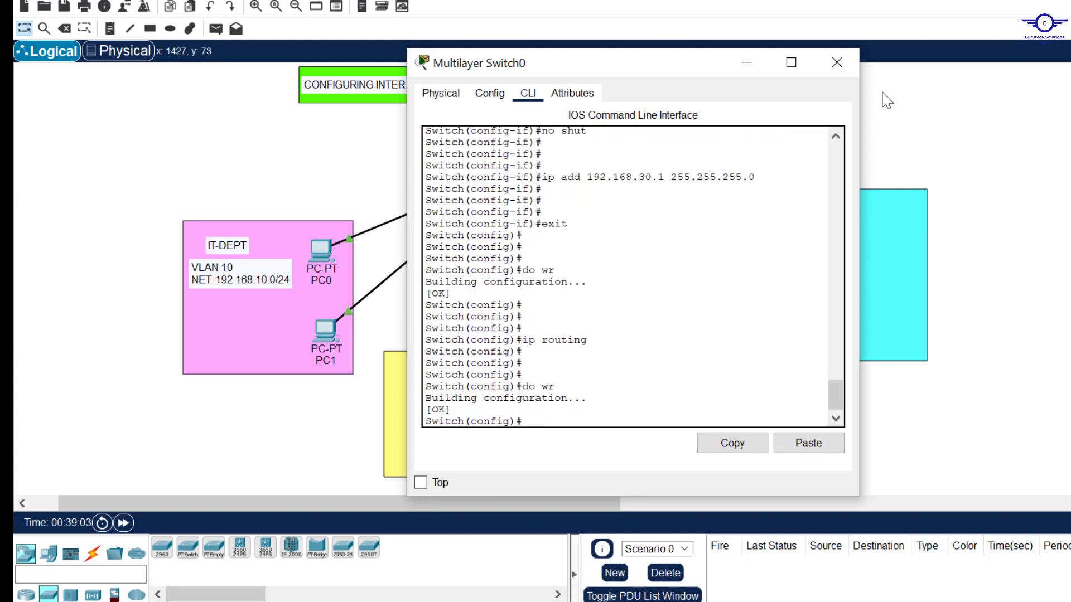
{"action": "left_click", "coordinate": [836, 62]}
- From PC0's Command Prompt, ping 192.168.20.5 and 192.168.30.5 to test connectivity to the HR and FIN VLANs
{"action": "left_click", "coordinate": [326, 254]}
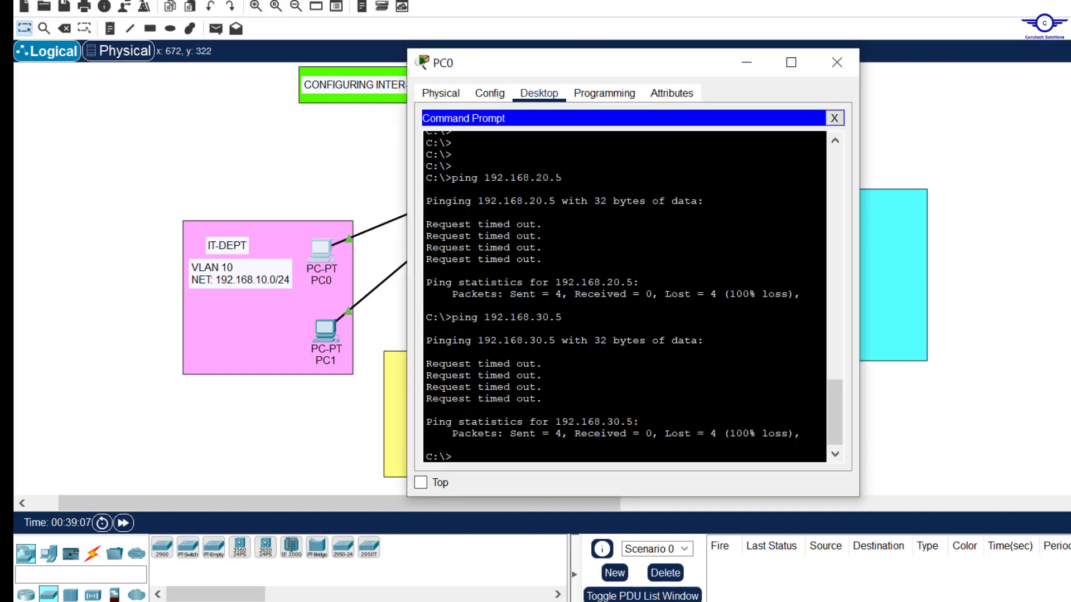
{"action": "left_click_drag", "start_coordinate": [562, 178], "coordinate": [480, 177]}
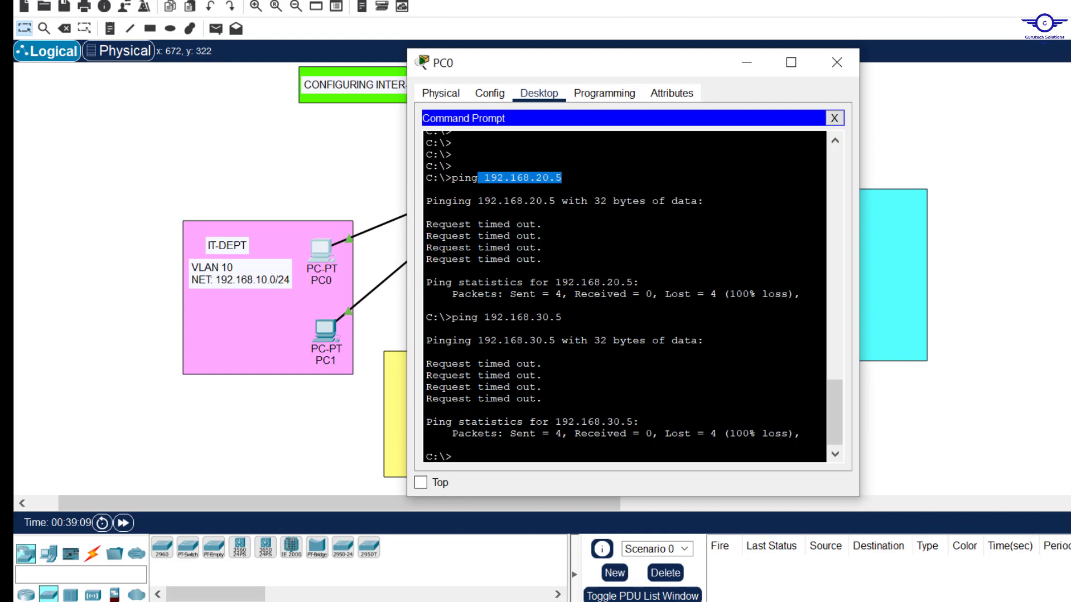
{"action": "left_click_drag", "start_coordinate": [561, 317], "coordinate": [490, 317]}
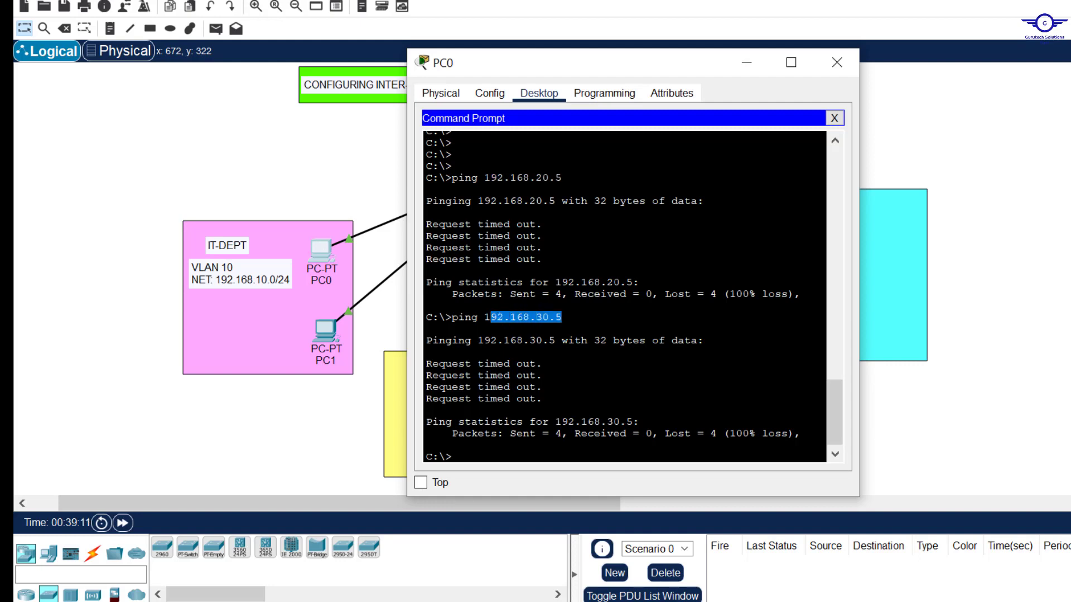
{"action": "left_click_drag", "start_coordinate": [561, 178], "coordinate": [491, 177]}
{"action": "left_click", "coordinate": [493, 465]}
{"action": "key", "text": "Up"}
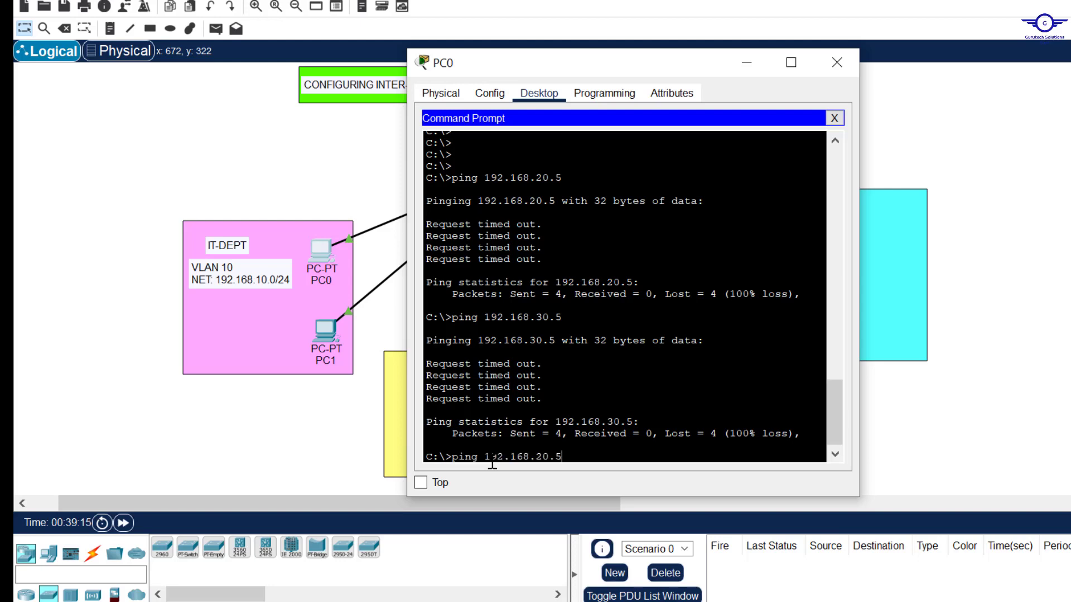
{"action": "key", "text": "Return"}
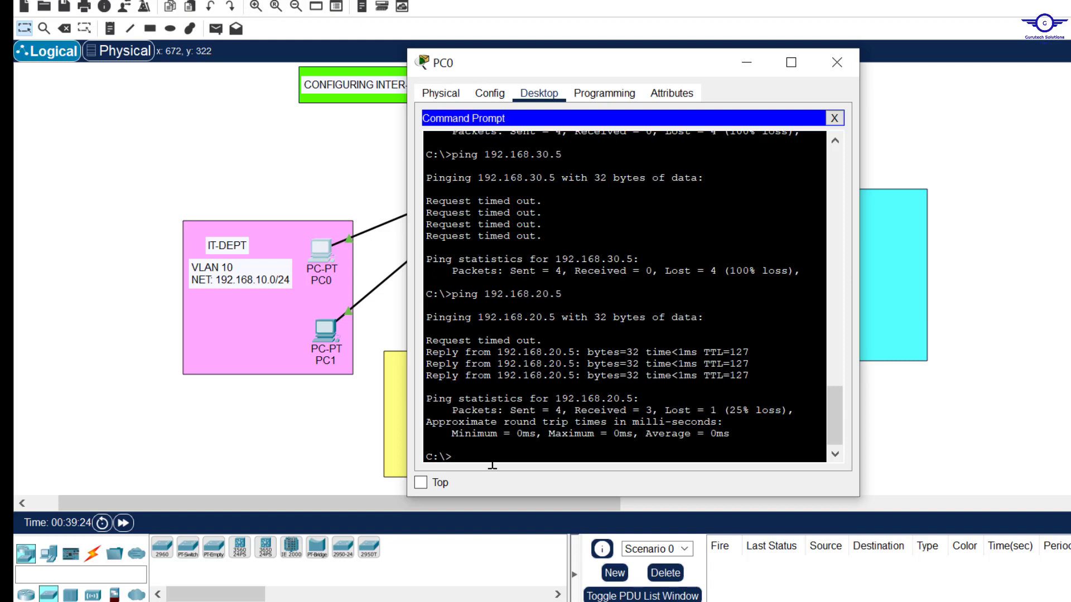
{"action": "key", "text": "Up"}
{"action": "key", "text": "Return"}
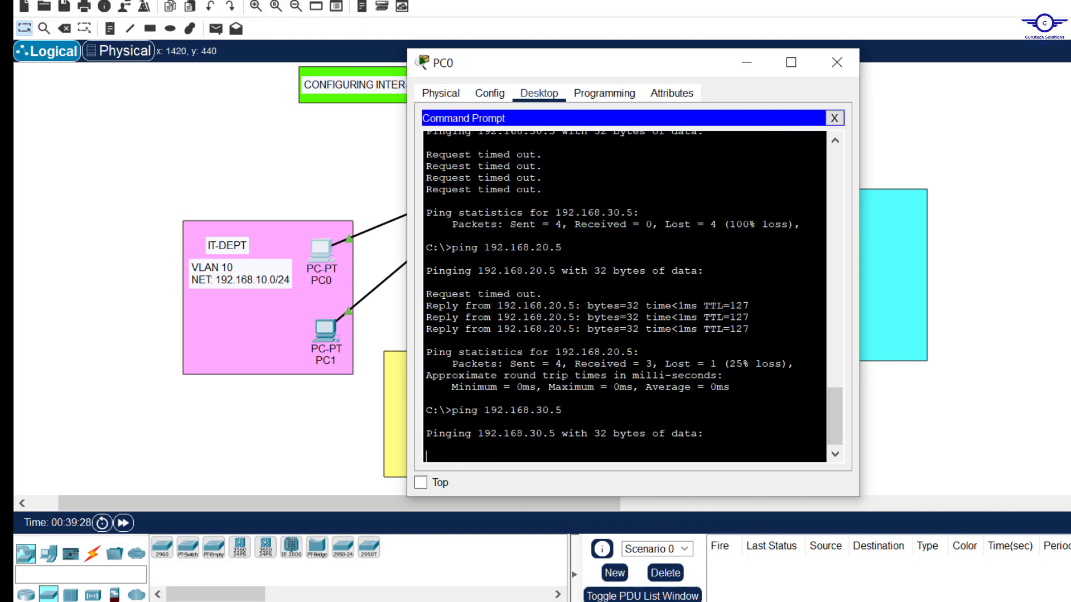
- Review the "Enable IP routing" instruction in config-guide.txt and the ping output on PC0, and return to the Packet Tracer topology
{"action": "key", "text": "alt+Tab"}
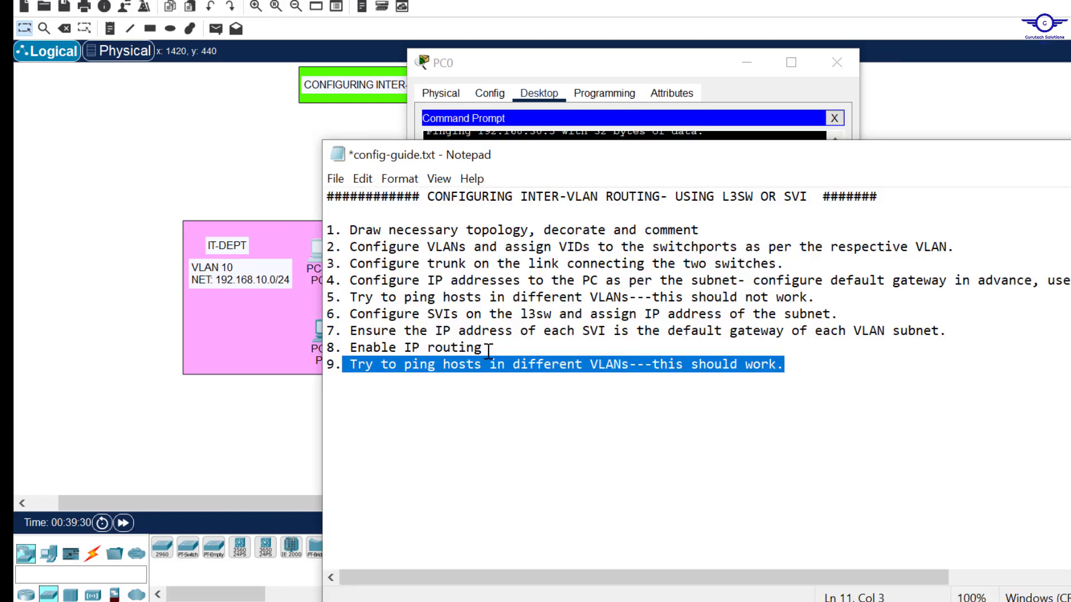
{"action": "left_click_drag", "start_coordinate": [487, 351], "coordinate": [354, 350]}
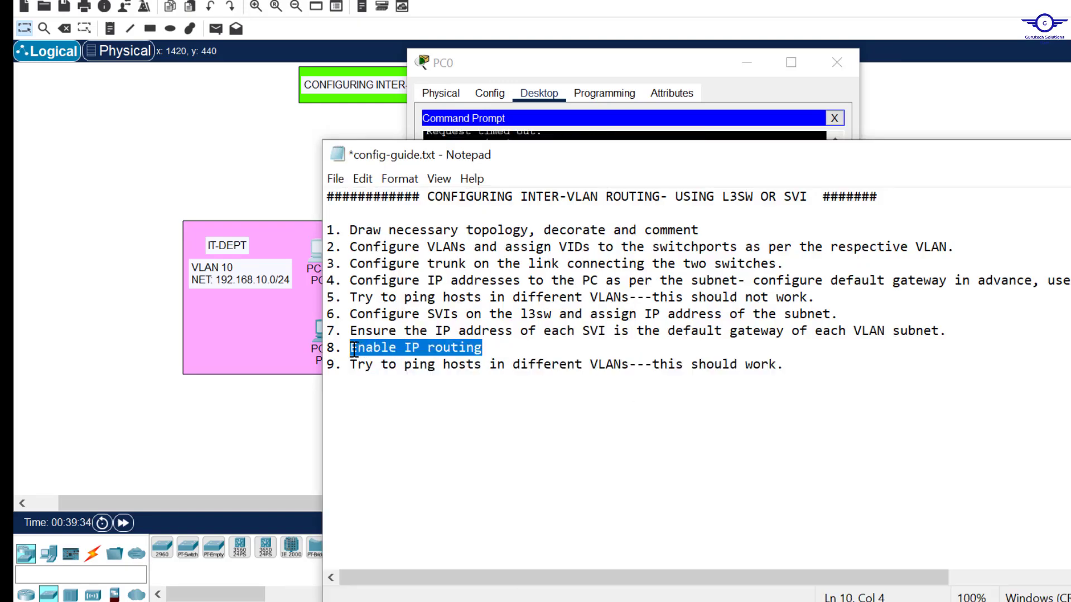
{"action": "left_click", "coordinate": [718, 104]}
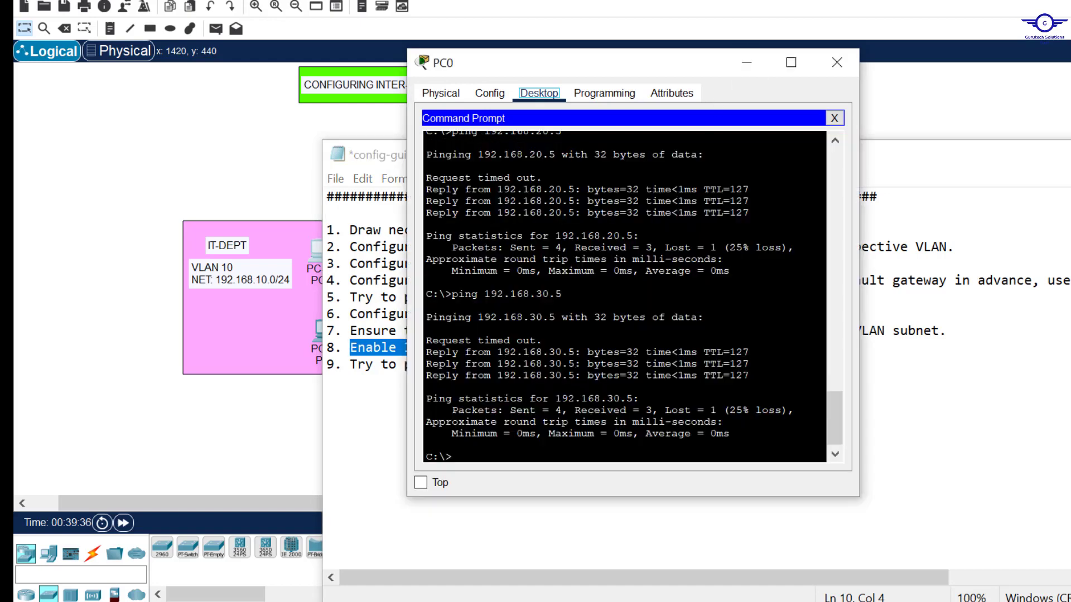
{"action": "left_click_drag", "start_coordinate": [750, 376], "coordinate": [420, 174]}
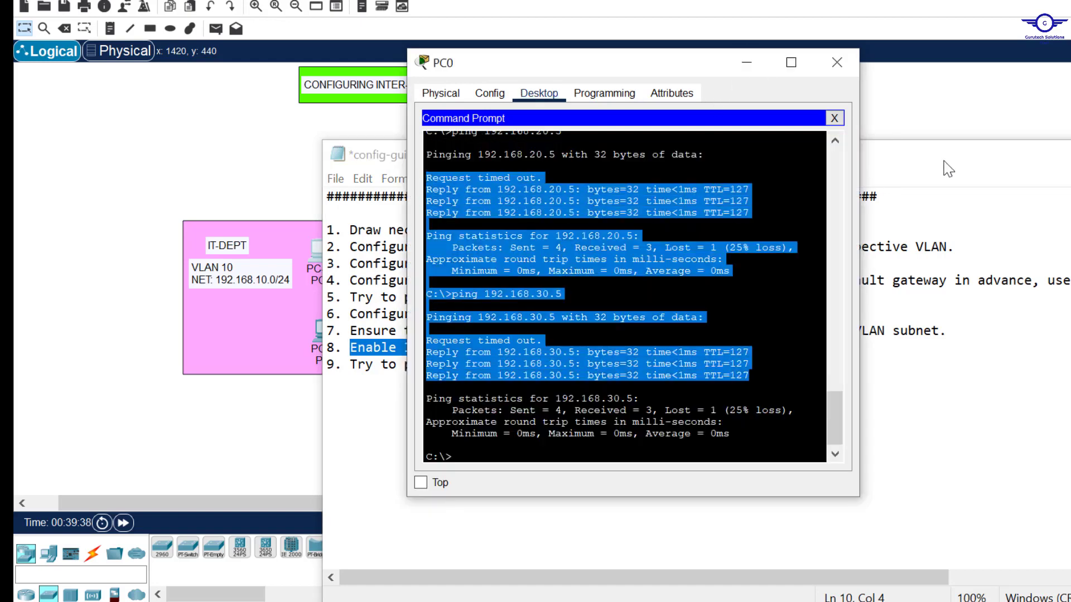
{"action": "left_click", "coordinate": [993, 109]}
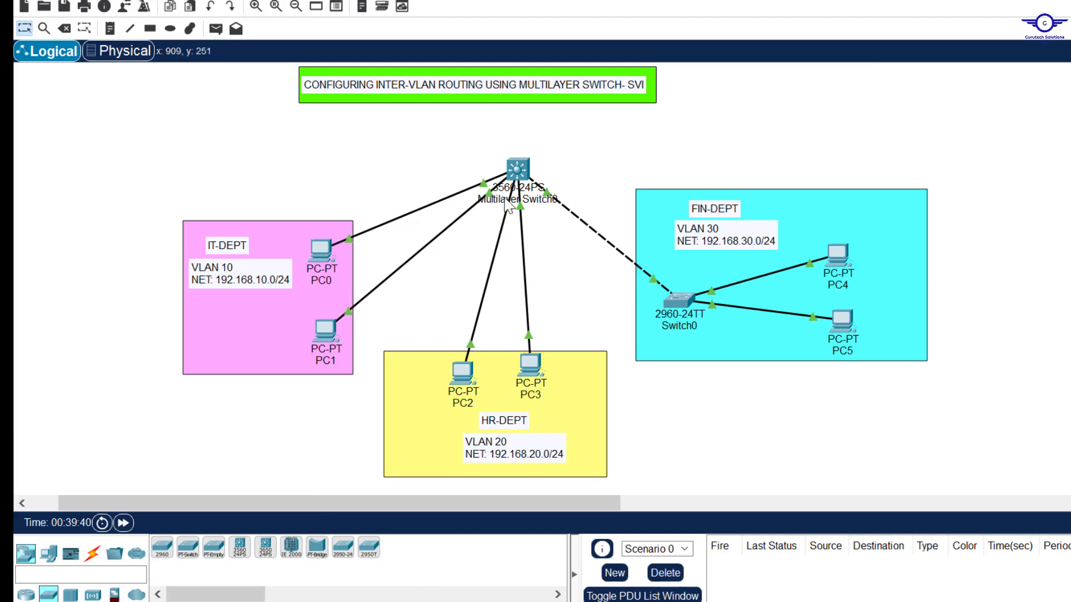
- Switch to the CCNA topics spreadsheet in Google Sheets and fill cell G9, "Inter-VLAN Routing- Router & L3SW", with yellow
{"action": "mouse_move", "coordinate": [508, 203]}
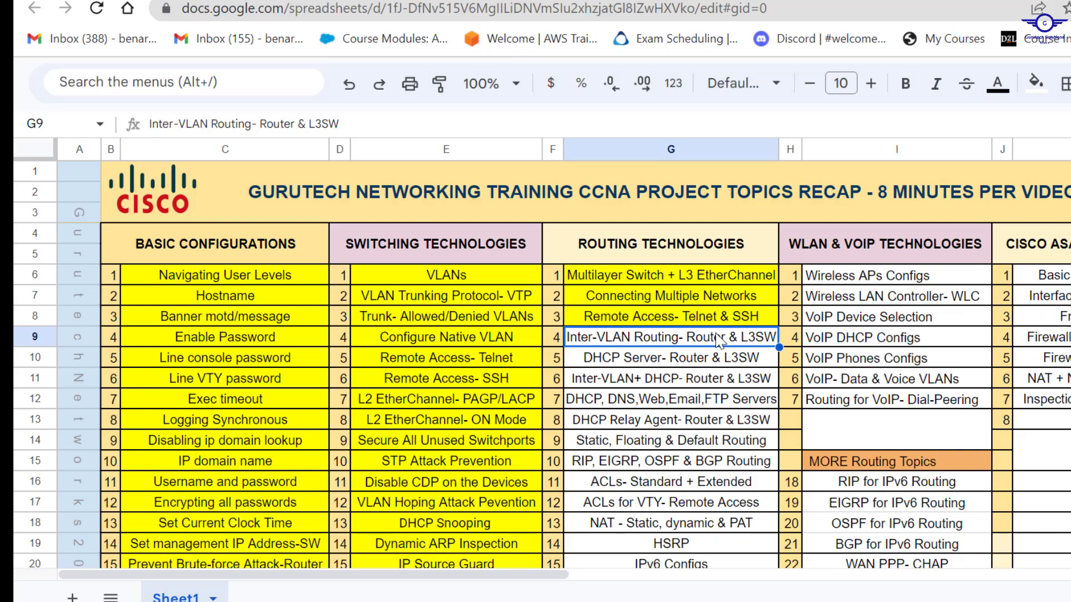
{"action": "left_click", "coordinate": [1039, 96]}
{"action": "left_click", "coordinate": [1070, 172]}
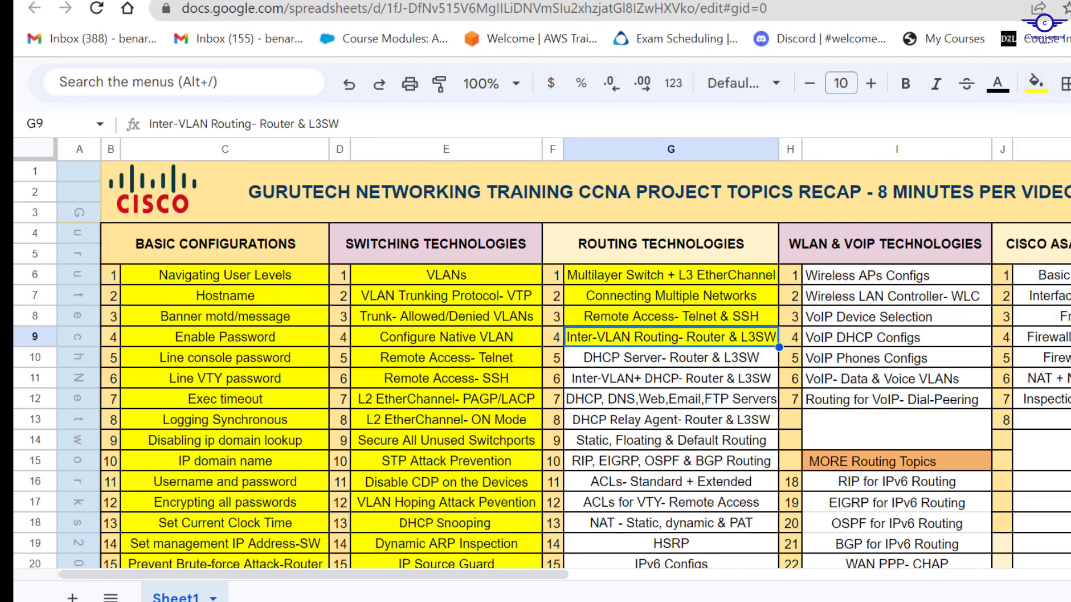